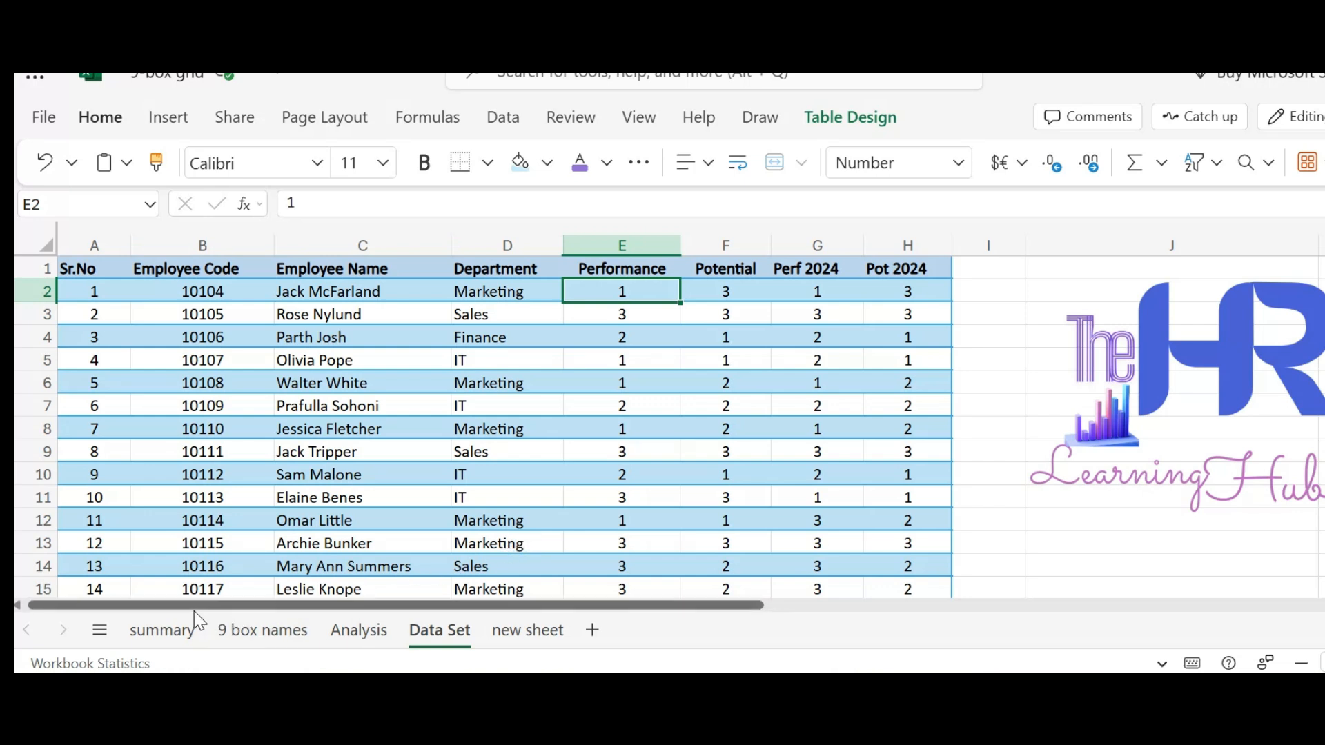
Step: Review the nine-box counts on the summary sheet, the employee lists on the 9 box names sheet, and the Analysis sheet
{"action": "left_click", "coordinate": [163, 631]}
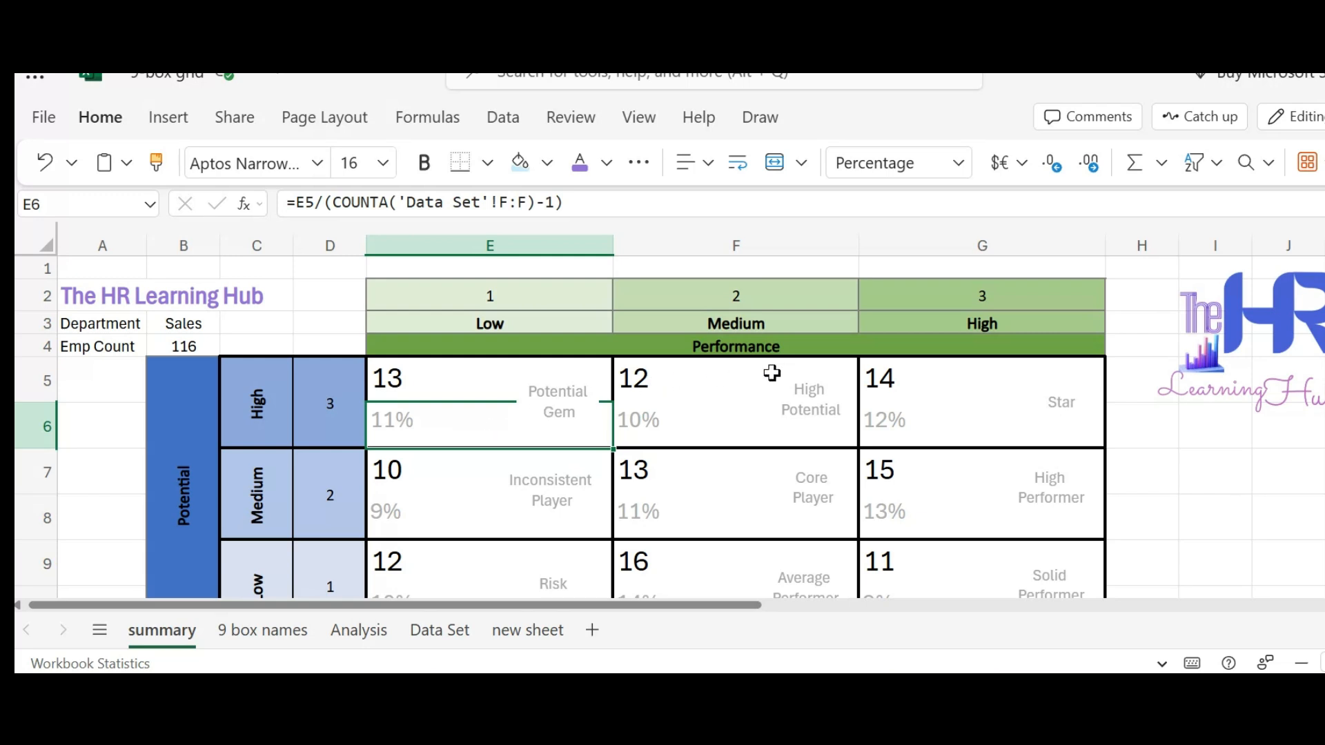
{"action": "left_click", "coordinate": [729, 383]}
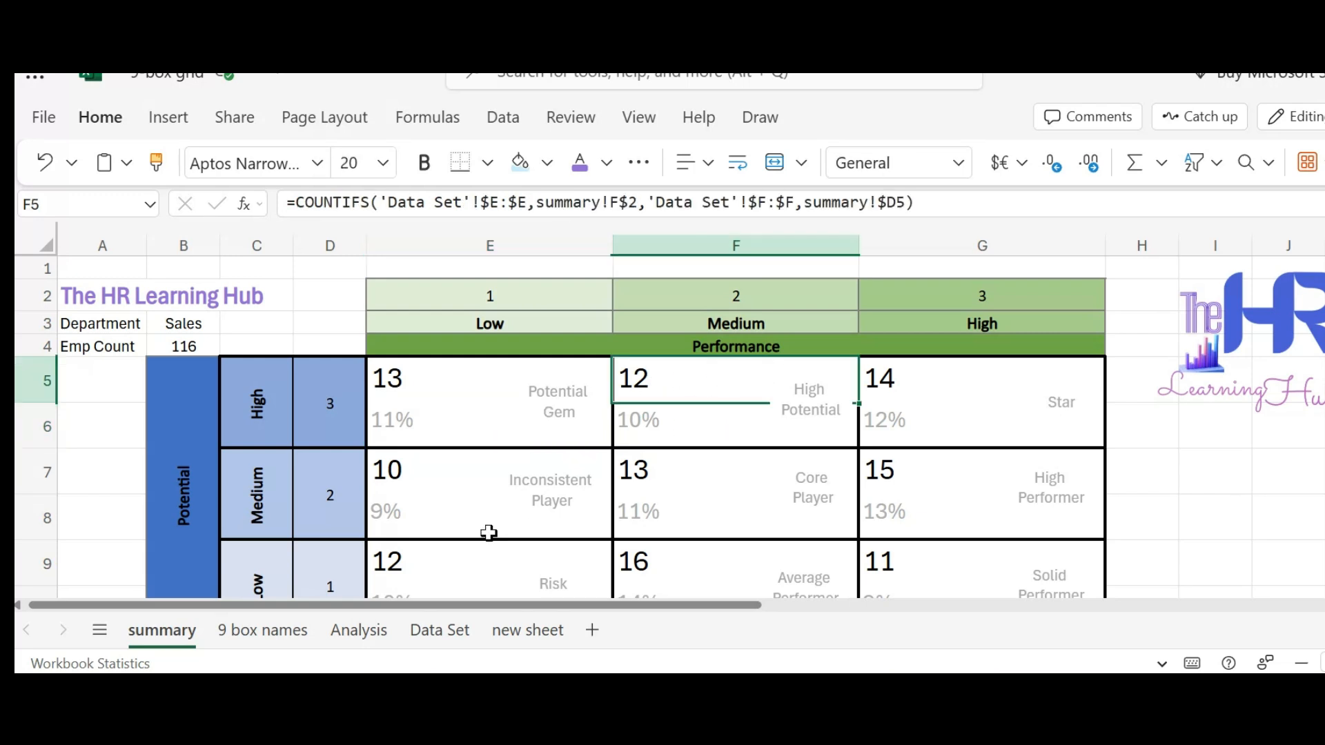
{"action": "left_click", "coordinate": [280, 639]}
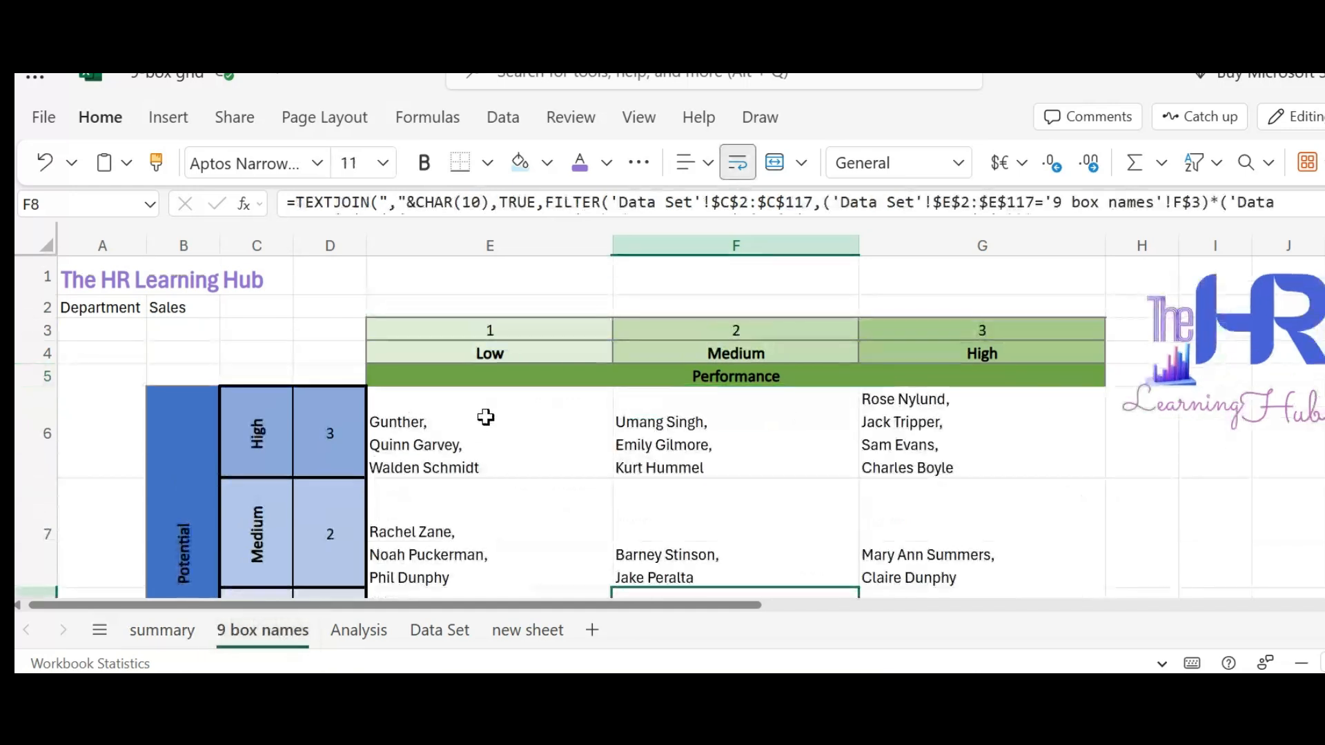
{"action": "left_click", "coordinate": [521, 512]}
{"action": "left_click", "coordinate": [673, 428]}
{"action": "left_click", "coordinate": [744, 530]}
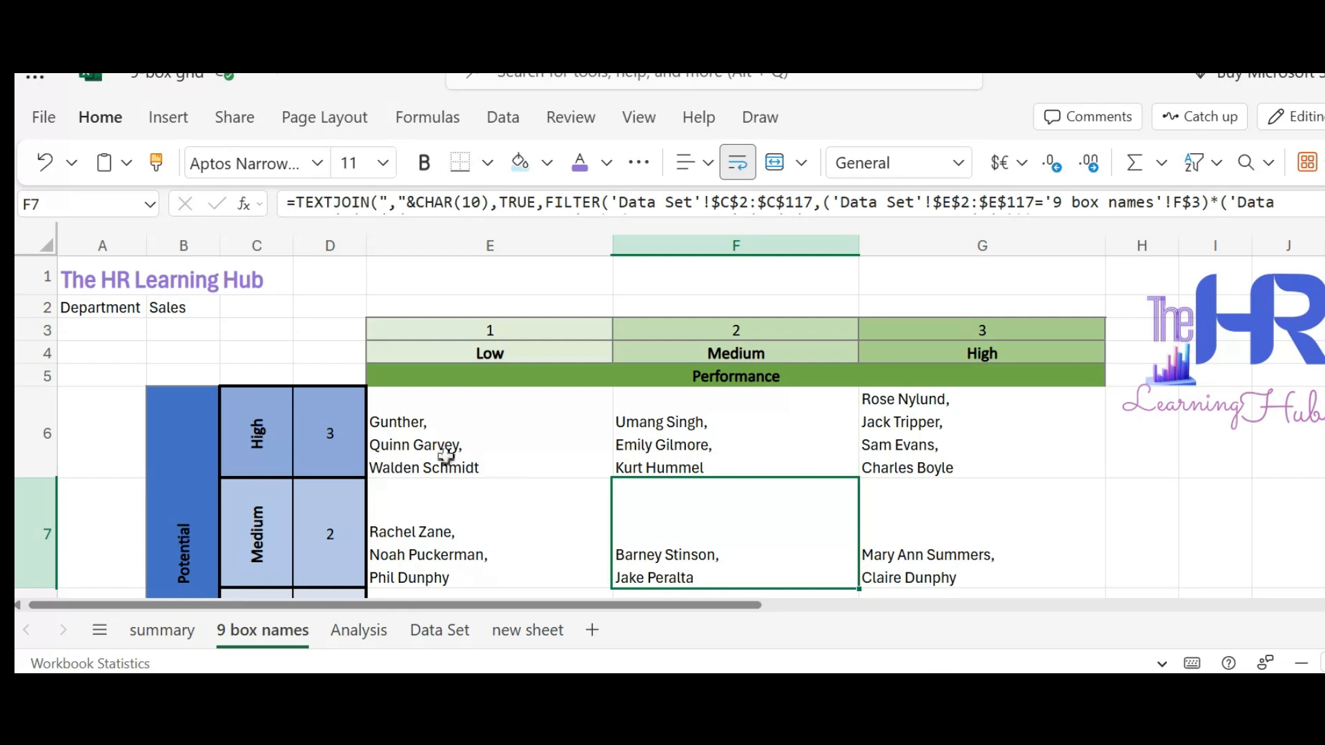
{"action": "left_click", "coordinate": [360, 632]}
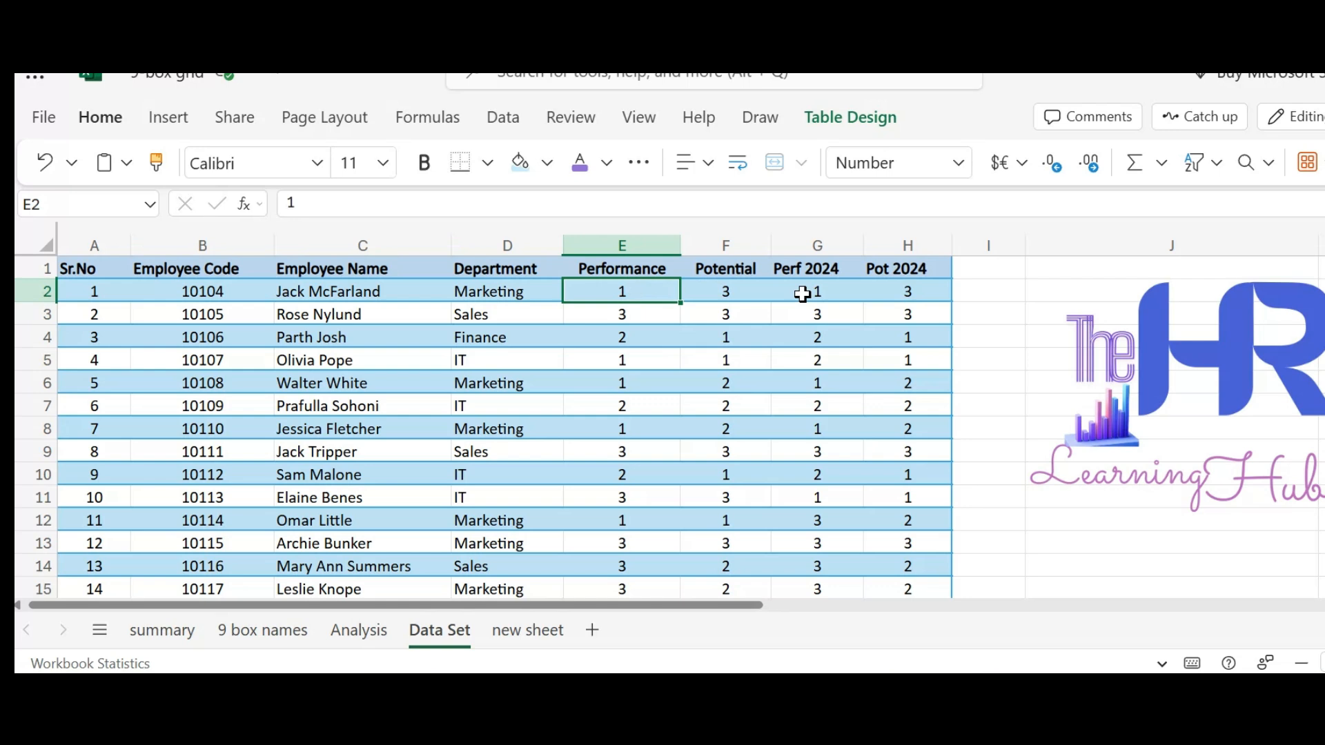
Step: Examine the full Employee Name column in the Data Set sheet, and return to the summary grid
{"action": "left_click", "coordinate": [317, 296]}
{"action": "key", "text": "ctrl+shift+Down"}
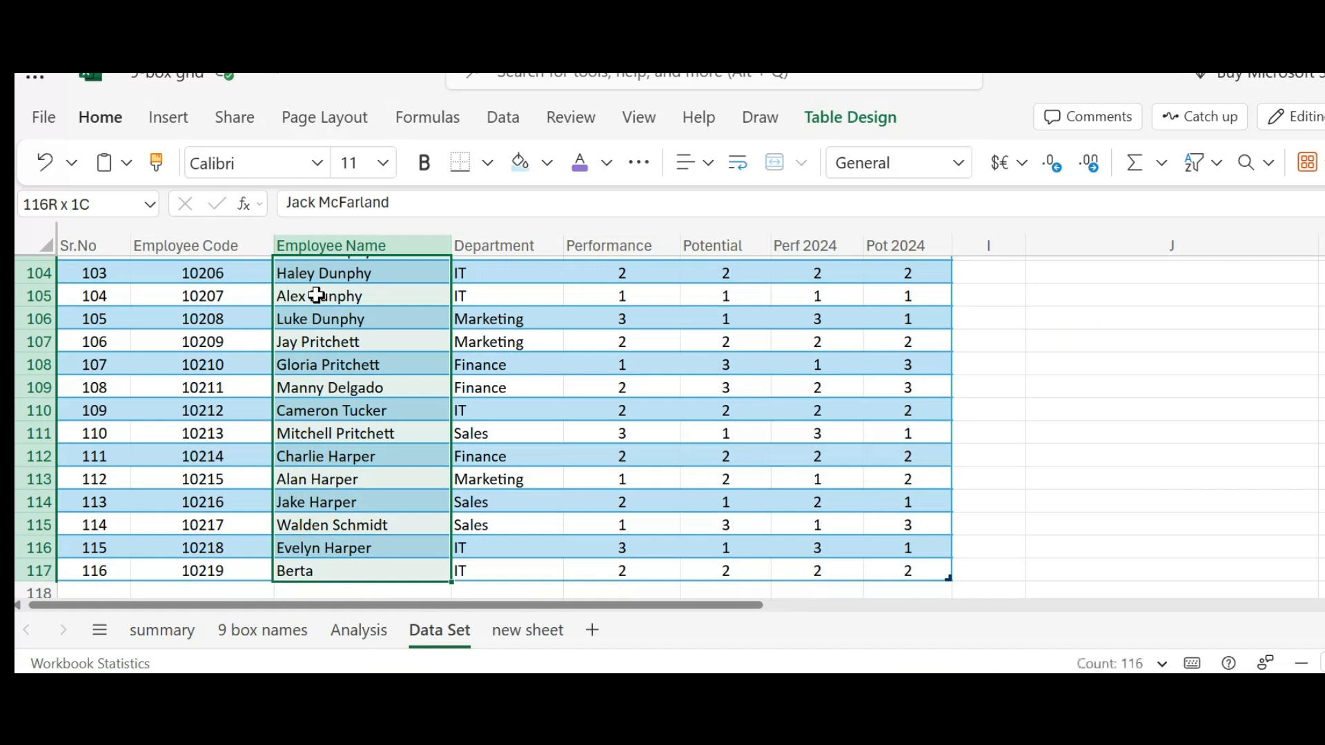
{"action": "key", "text": "ctrl+Up"}
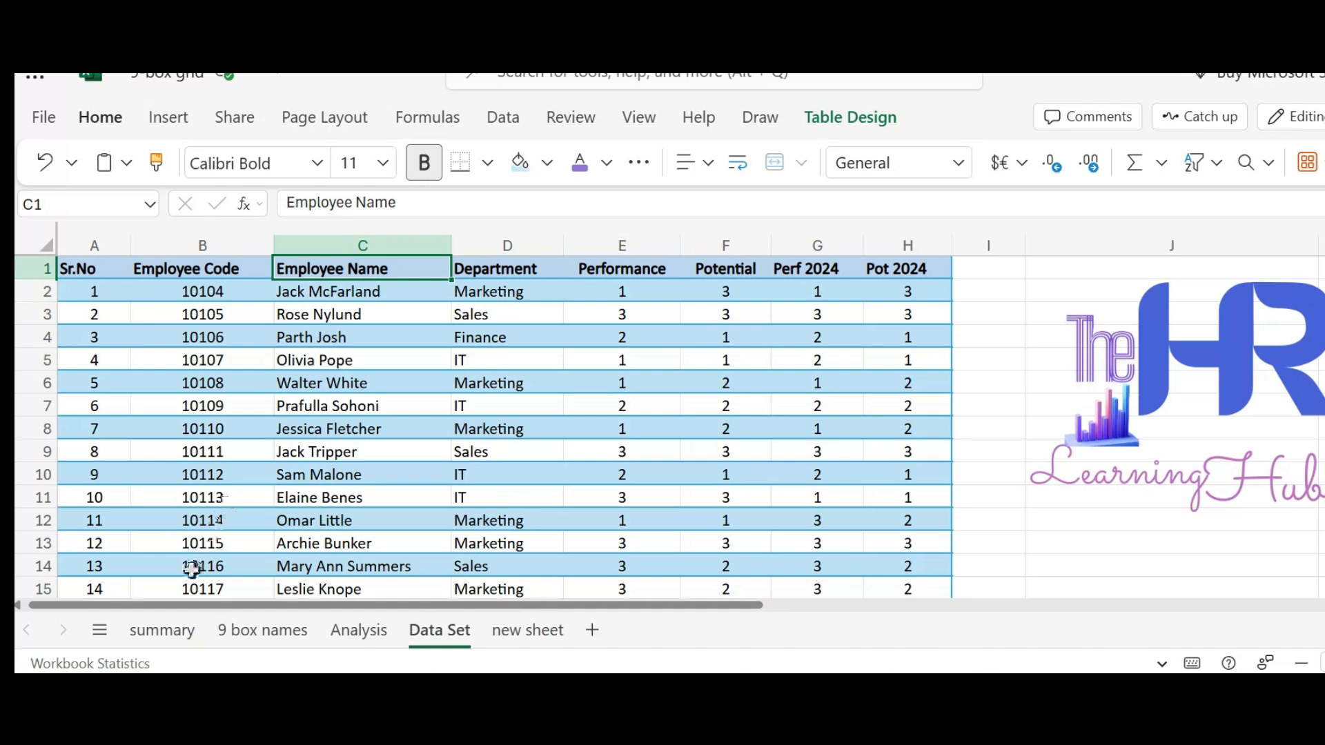
{"action": "left_click", "coordinate": [162, 630]}
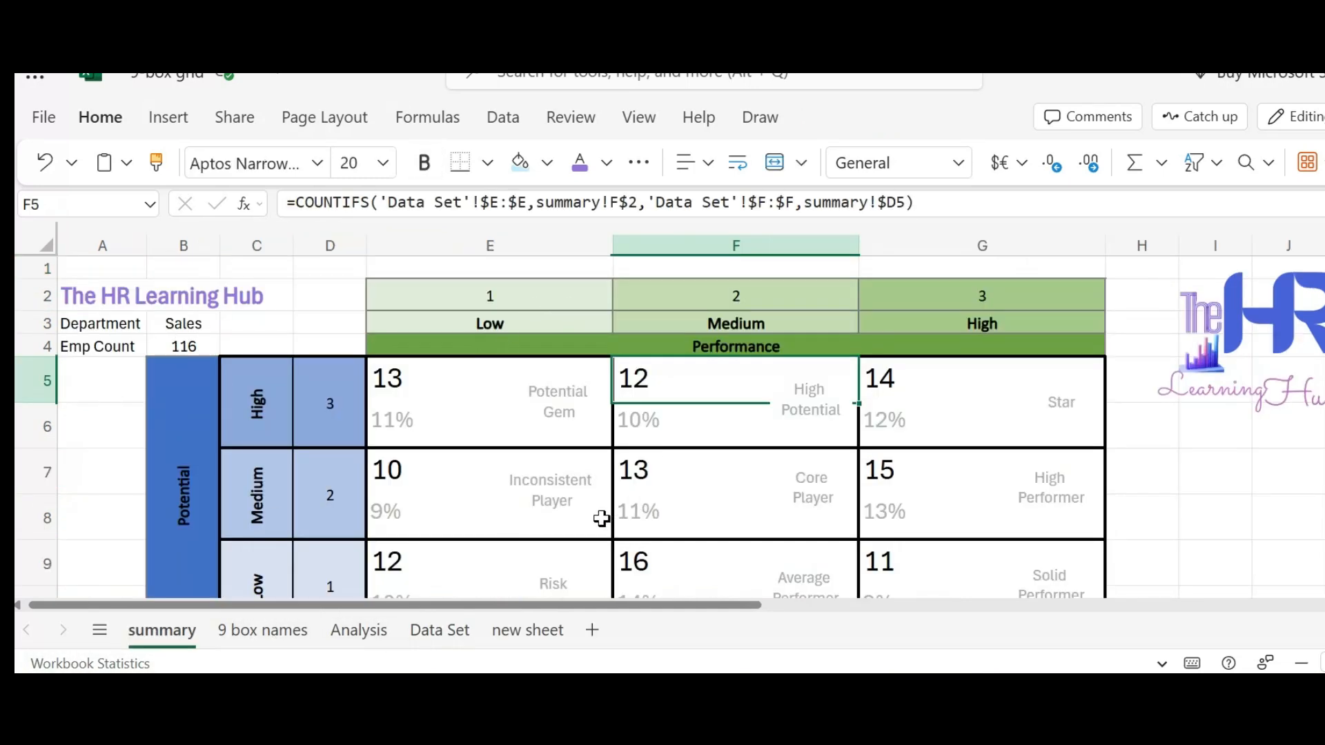
Step: On the new sheet, enter the performance scores 1, 2 and 3 in cells E2 to G2
{"action": "left_click", "coordinate": [524, 630]}
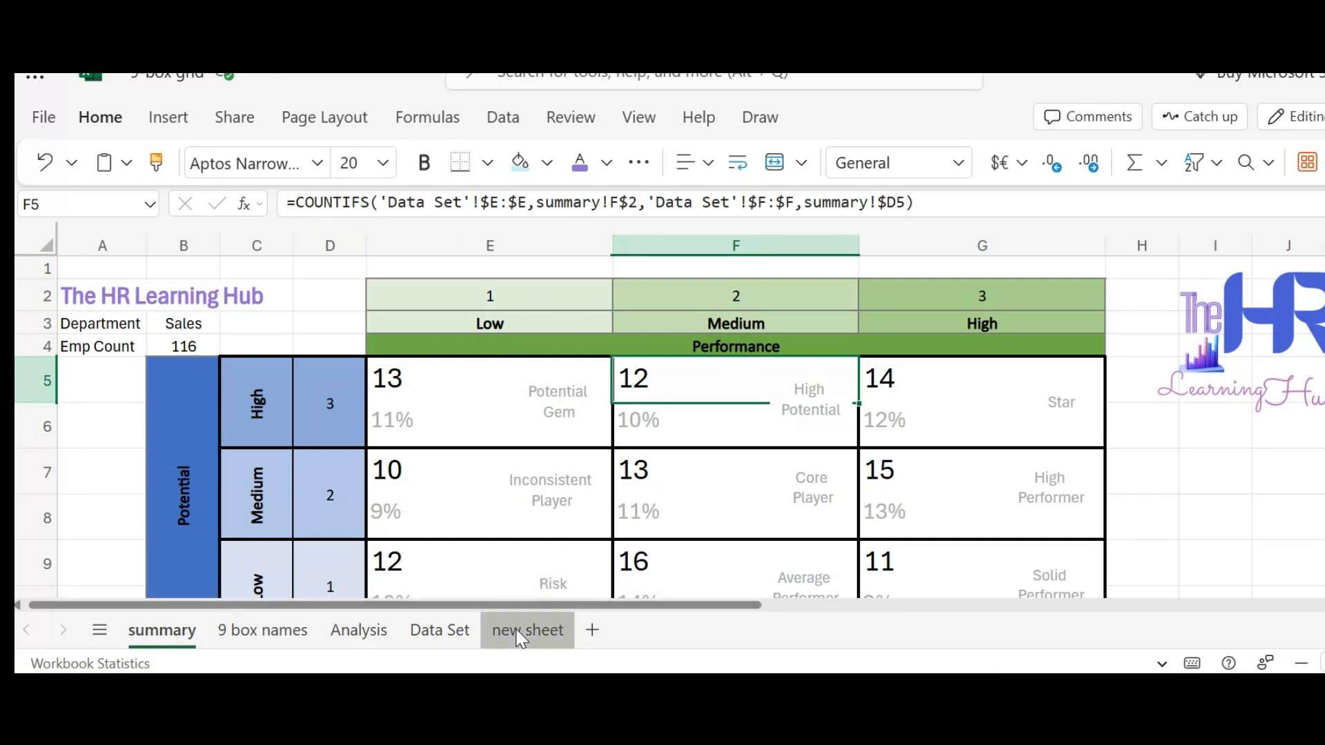
{"action": "left_click", "coordinate": [390, 297]}
{"action": "type", "text": "`"}
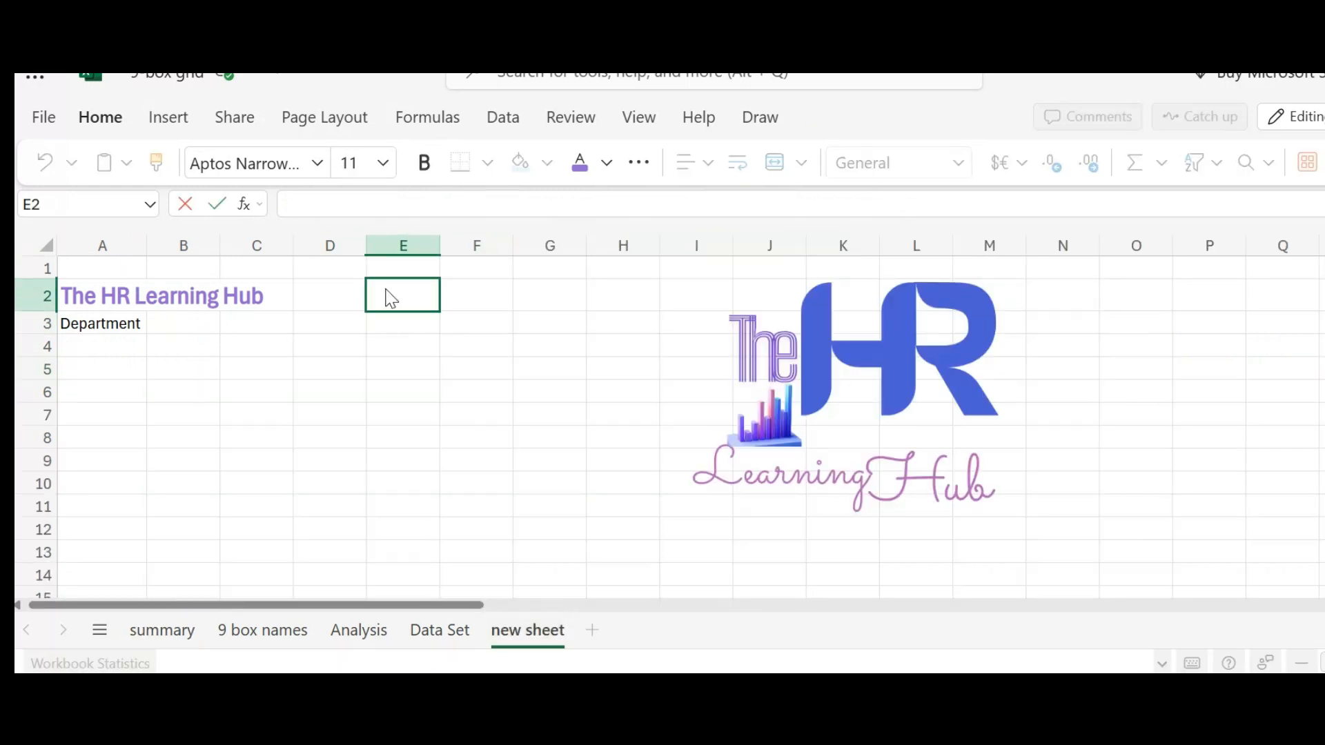
{"action": "type", "text": "1"}
{"action": "key", "text": "Tab"}
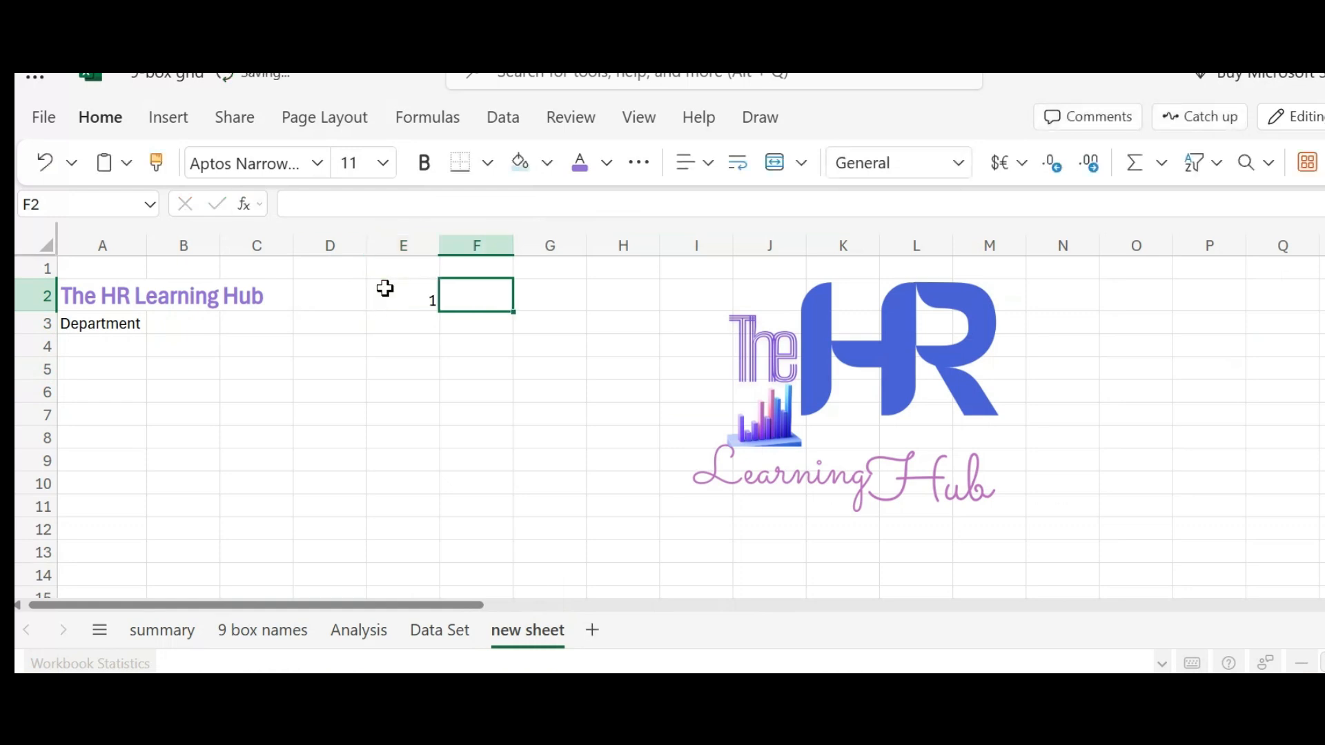
{"action": "type", "text": "2"}
{"action": "key", "text": "Tab"}
{"action": "type", "text": "3"}
{"action": "key", "text": "Left"}
{"action": "key", "text": "Left"}
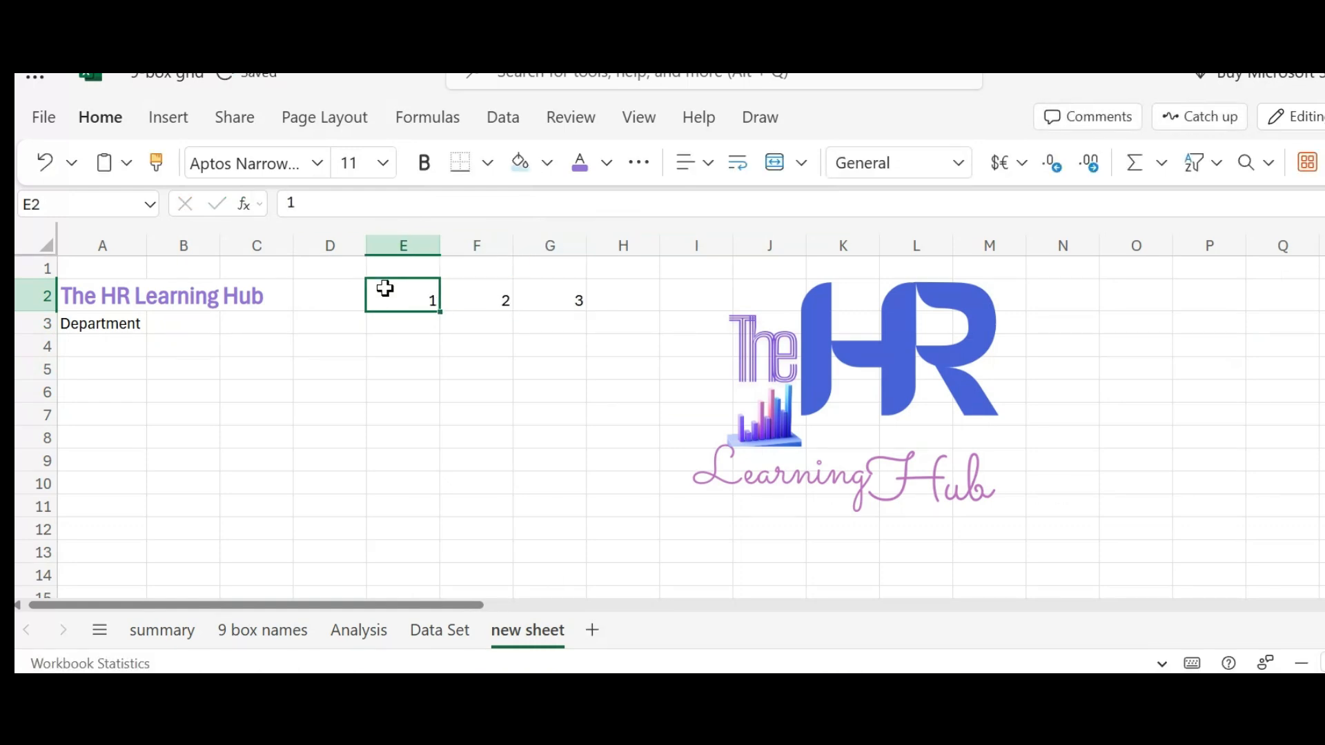
Step: Label the scores Low, Medium and High in cells E3 to G3
{"action": "key", "text": "Down"}
{"action": "type", "text": "Low"}
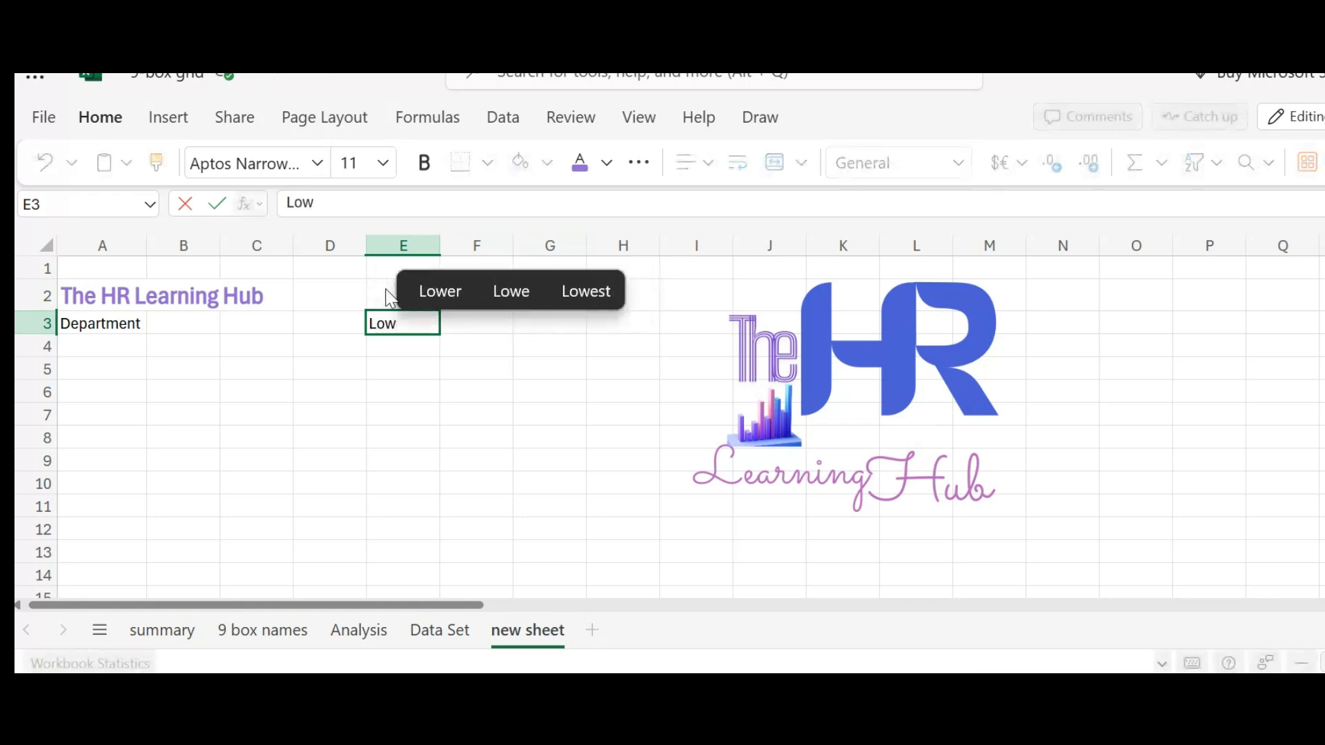
{"action": "key", "text": "Tab"}
{"action": "type", "text": "M"}
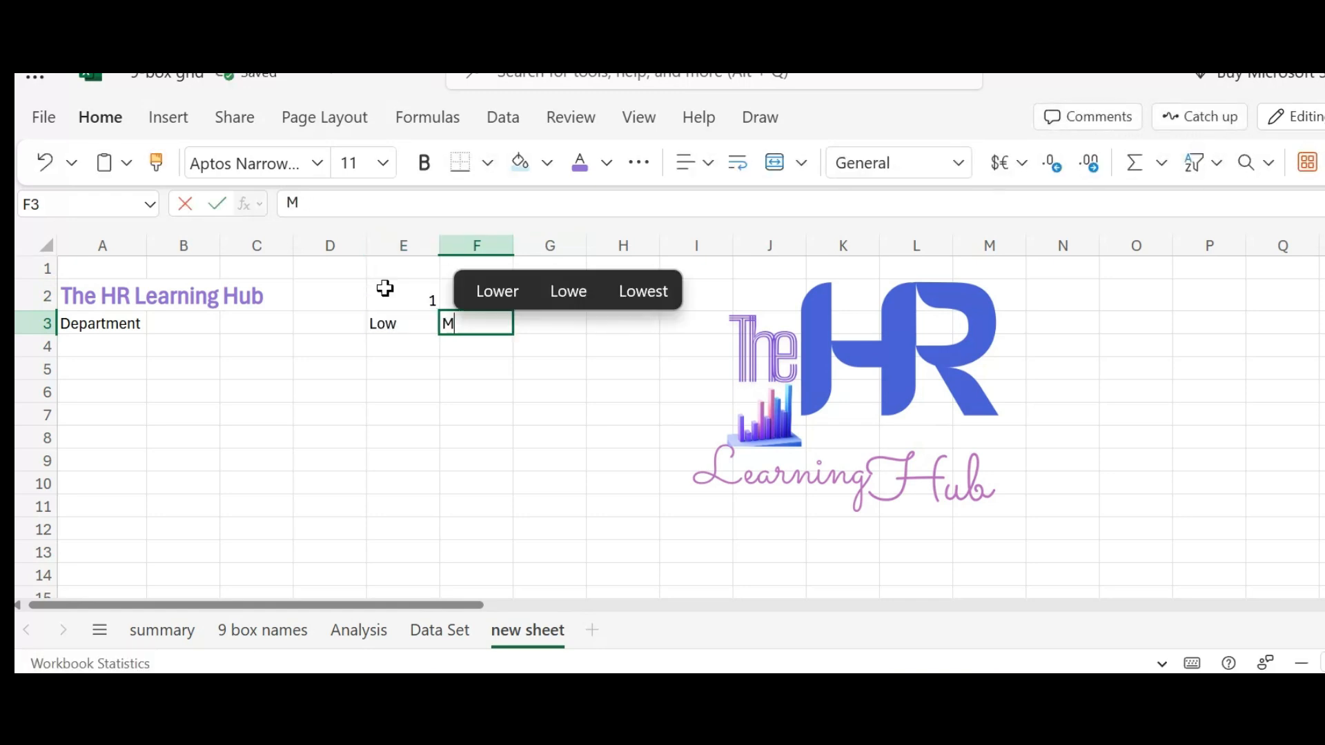
{"action": "type", "text": "edium"}
{"action": "key", "text": "Tab"}
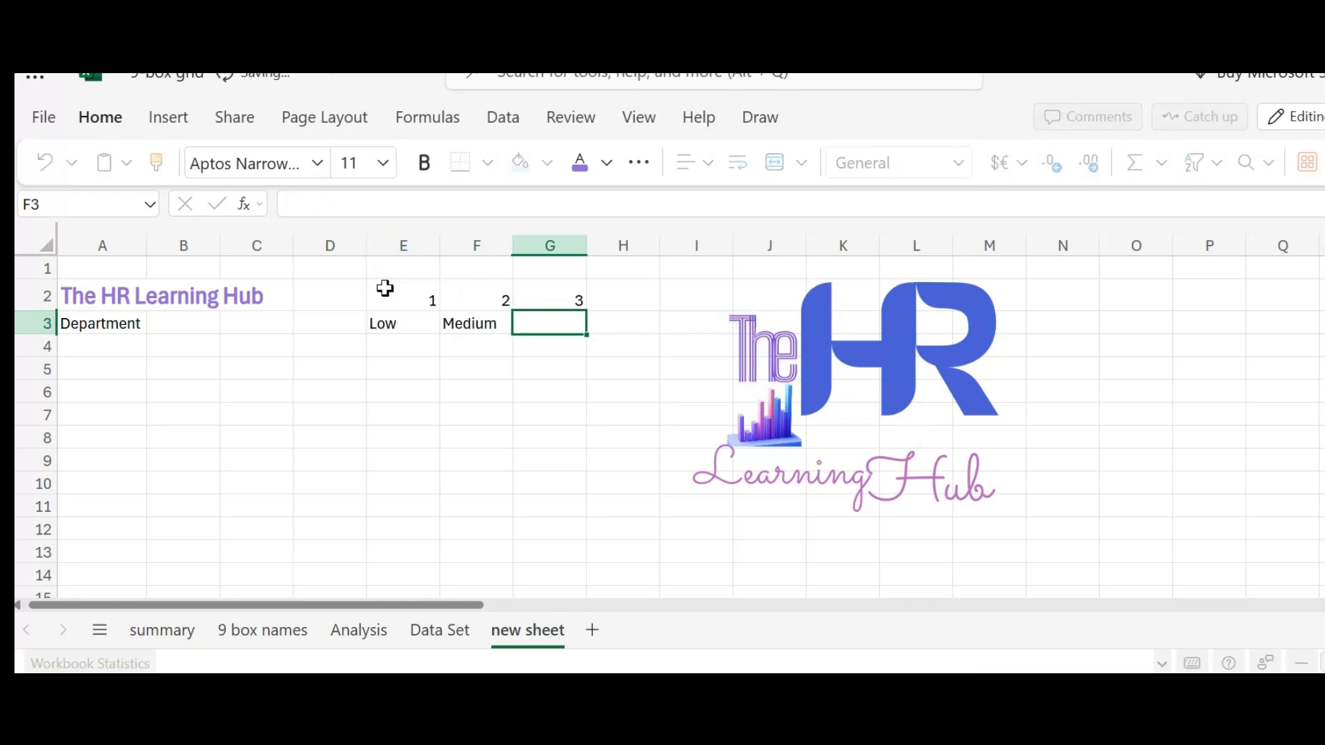
{"action": "type", "text": "High"}
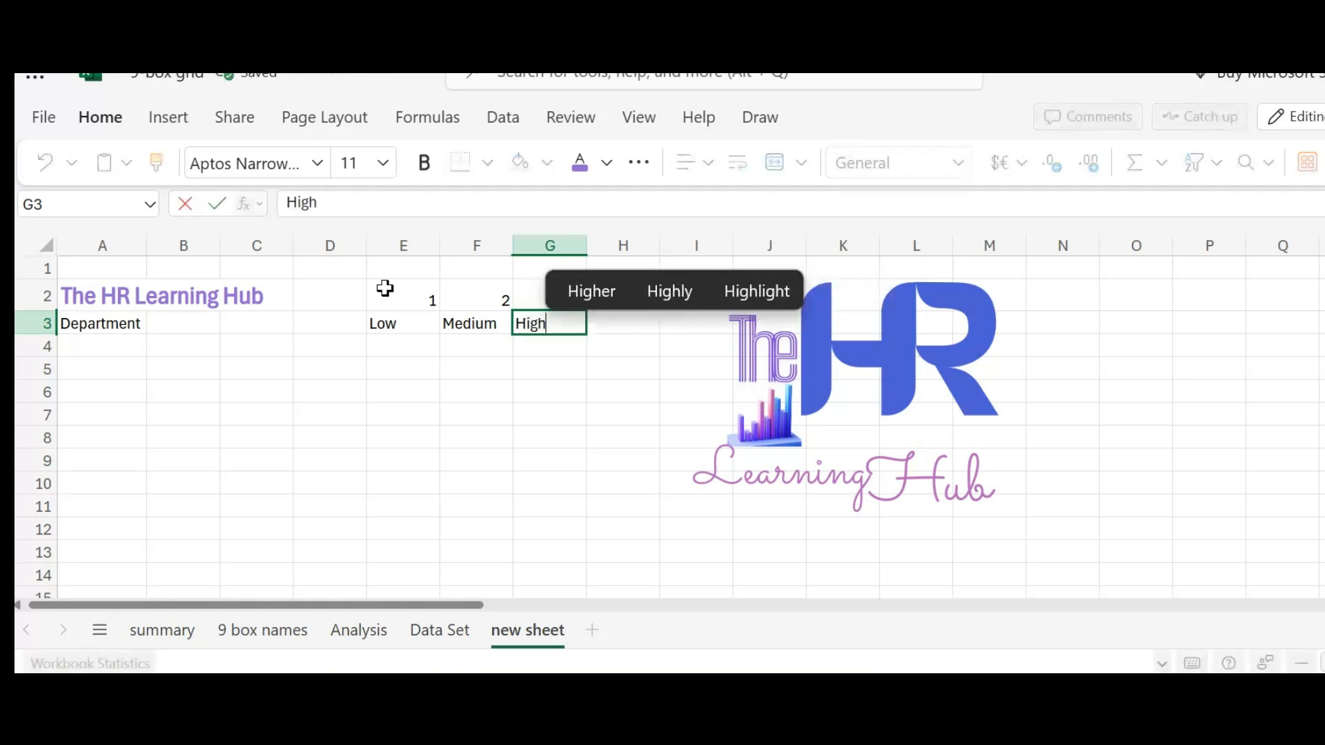
Step: Merge cells E4 to G4 and enter the heading Performance
{"action": "key", "text": "Down"}
{"action": "key", "text": "Left"}
{"action": "key", "text": "Left"}
{"action": "key", "text": "shift+Right"}
{"action": "key", "text": "shift+Right"}
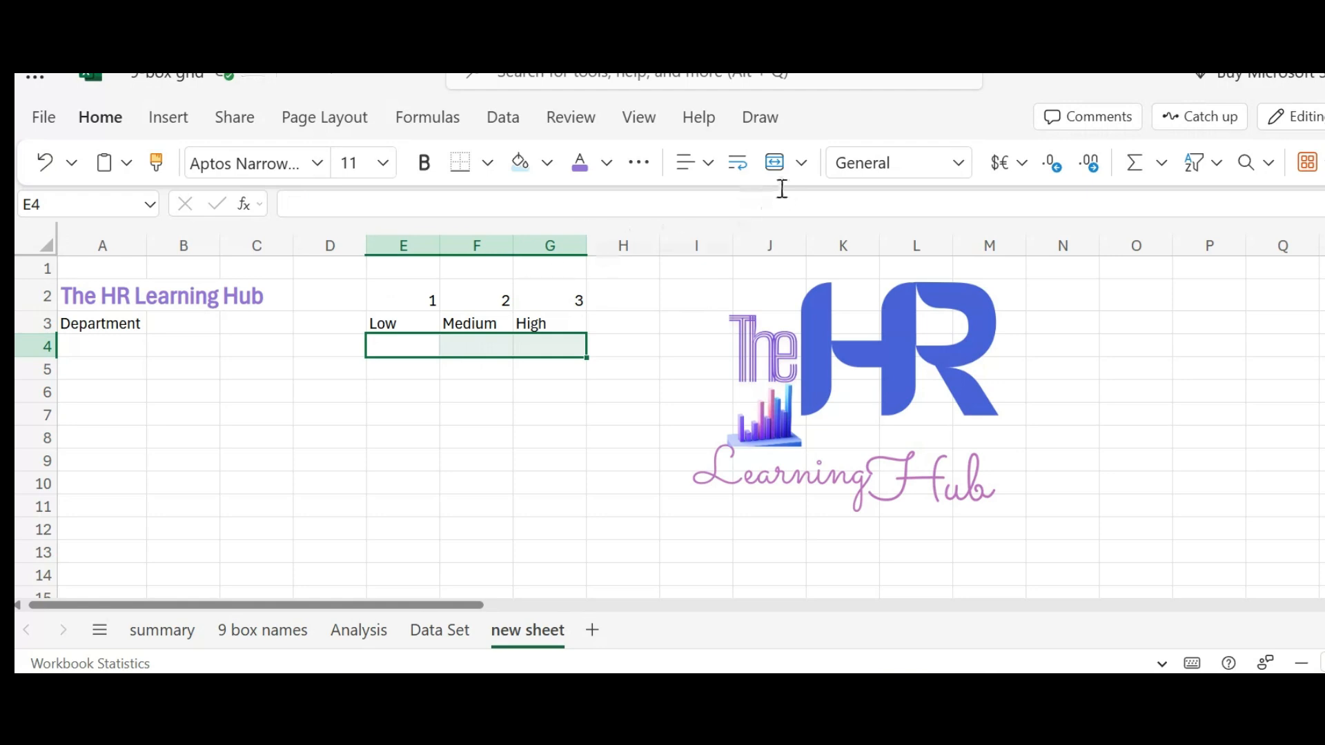
{"action": "left_click", "coordinate": [778, 167]}
{"action": "type", "text": "P"}
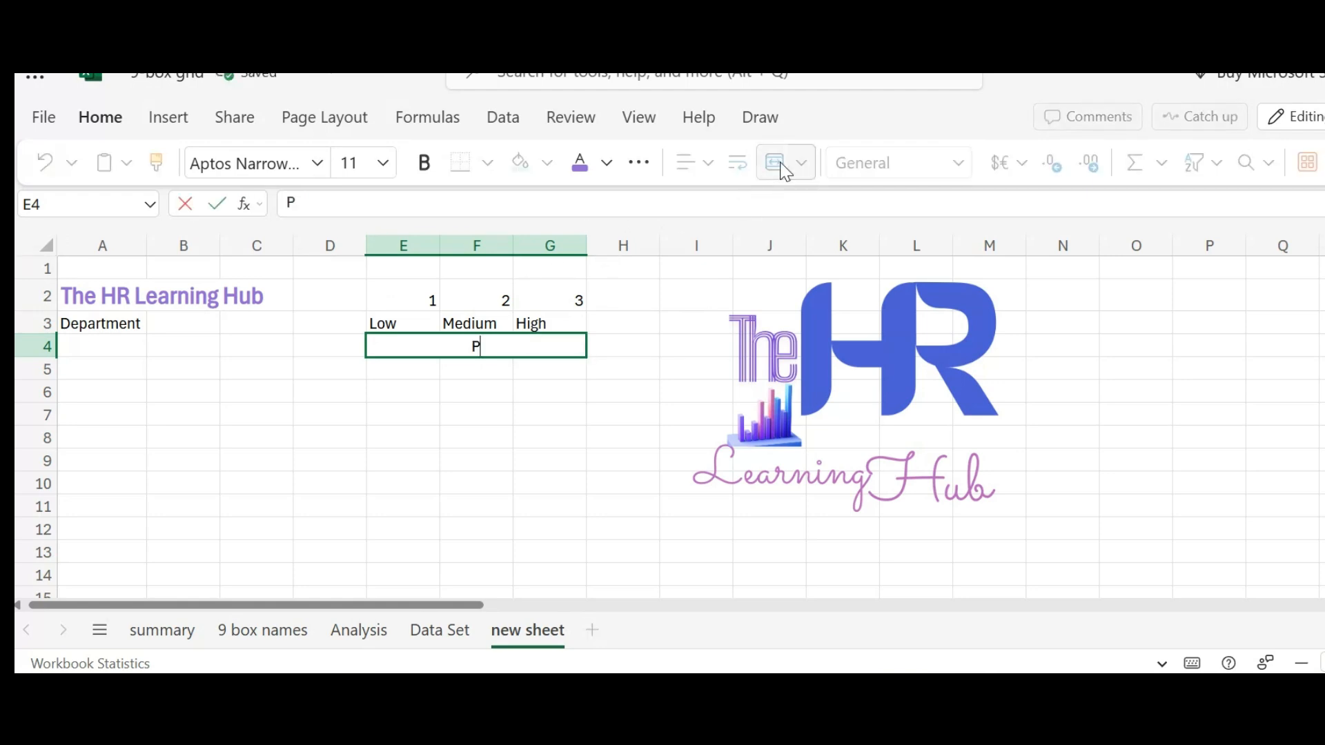
{"action": "type", "text": "erformance"}
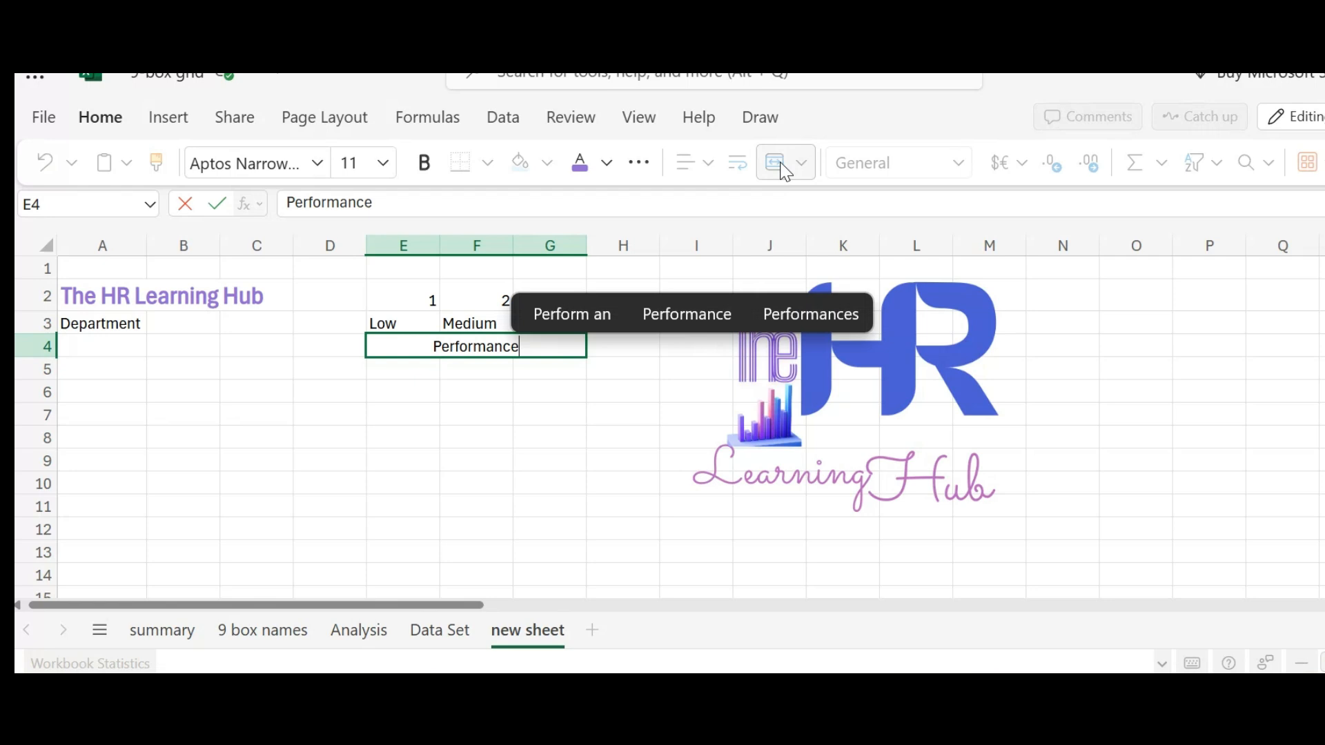
Step: Enter the potential scores 3, 2 and 1 in cells D5, D7 and D9, leaving a blank row between them
{"action": "left_click", "coordinate": [326, 367]}
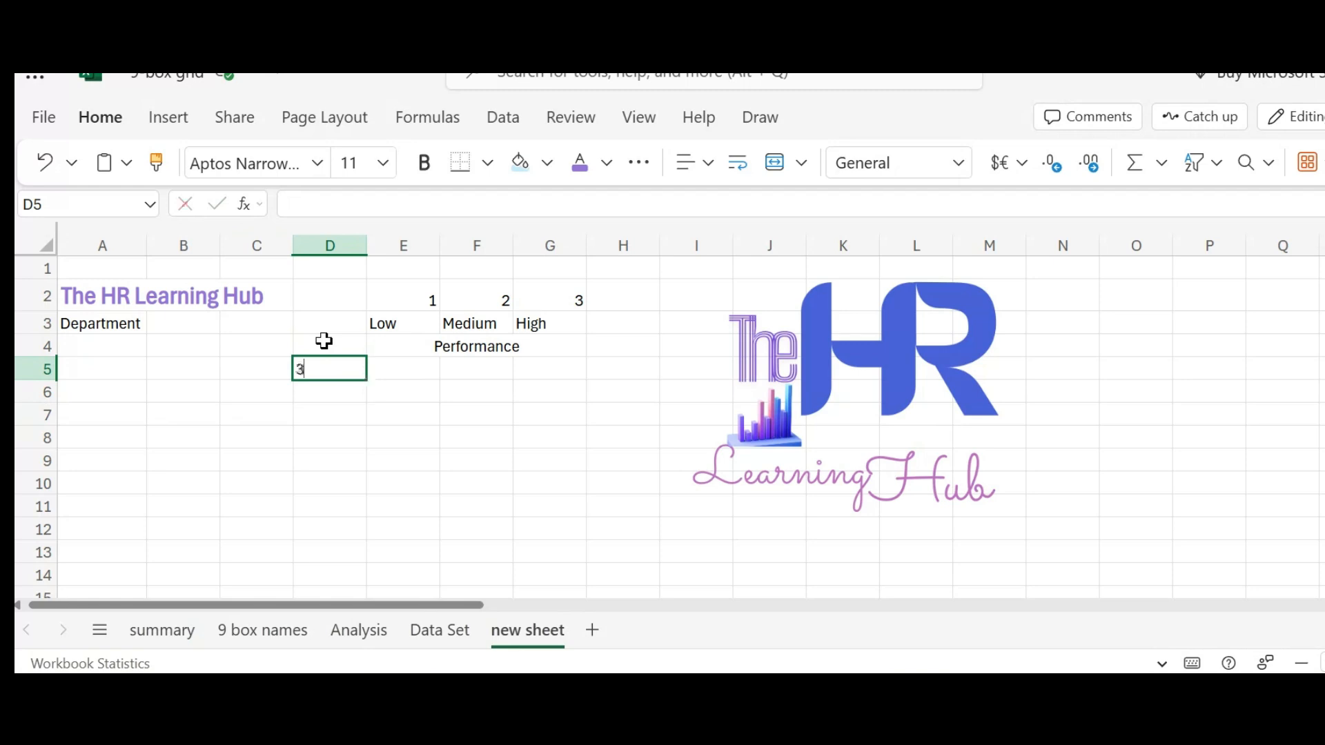
{"action": "type", "text": "3"}
{"action": "key", "text": "Return"}
{"action": "key", "text": "Return"}
{"action": "type", "text": "2"}
{"action": "key", "text": "Return"}
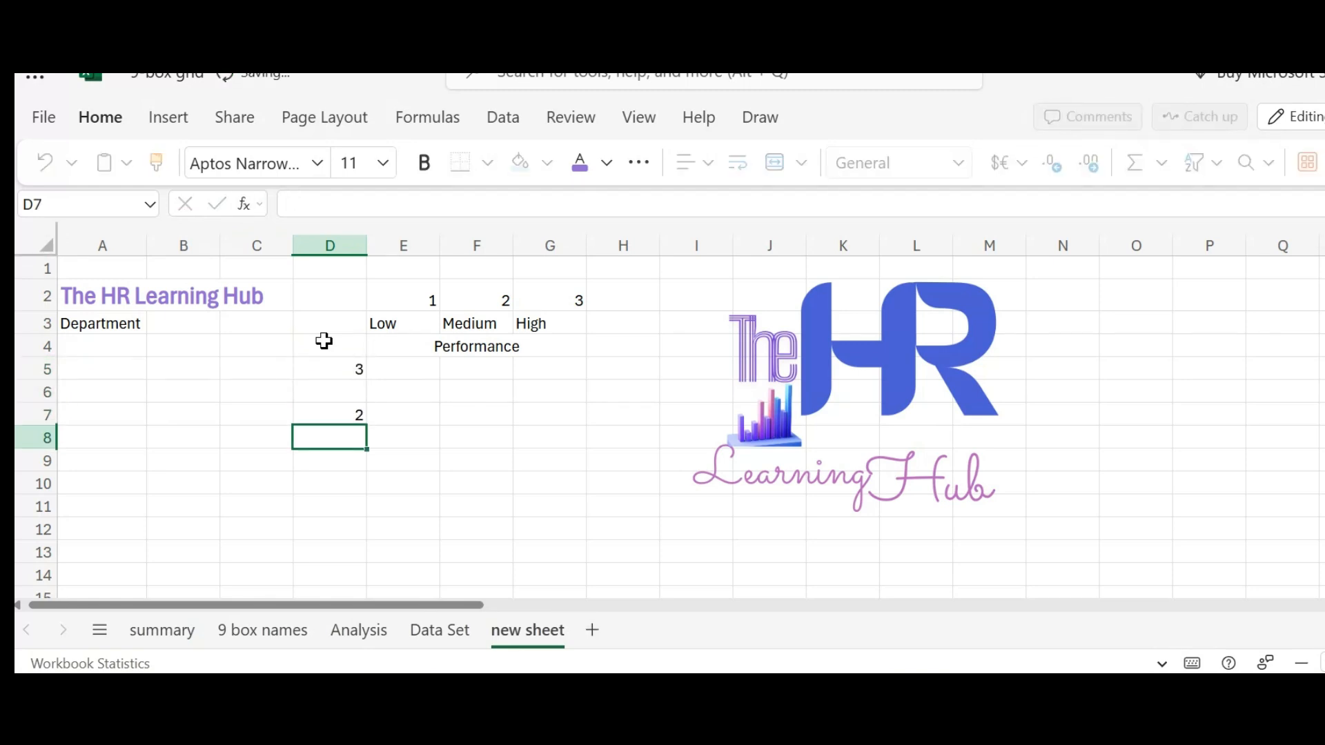
{"action": "key", "text": "Return"}
{"action": "type", "text": "1"}
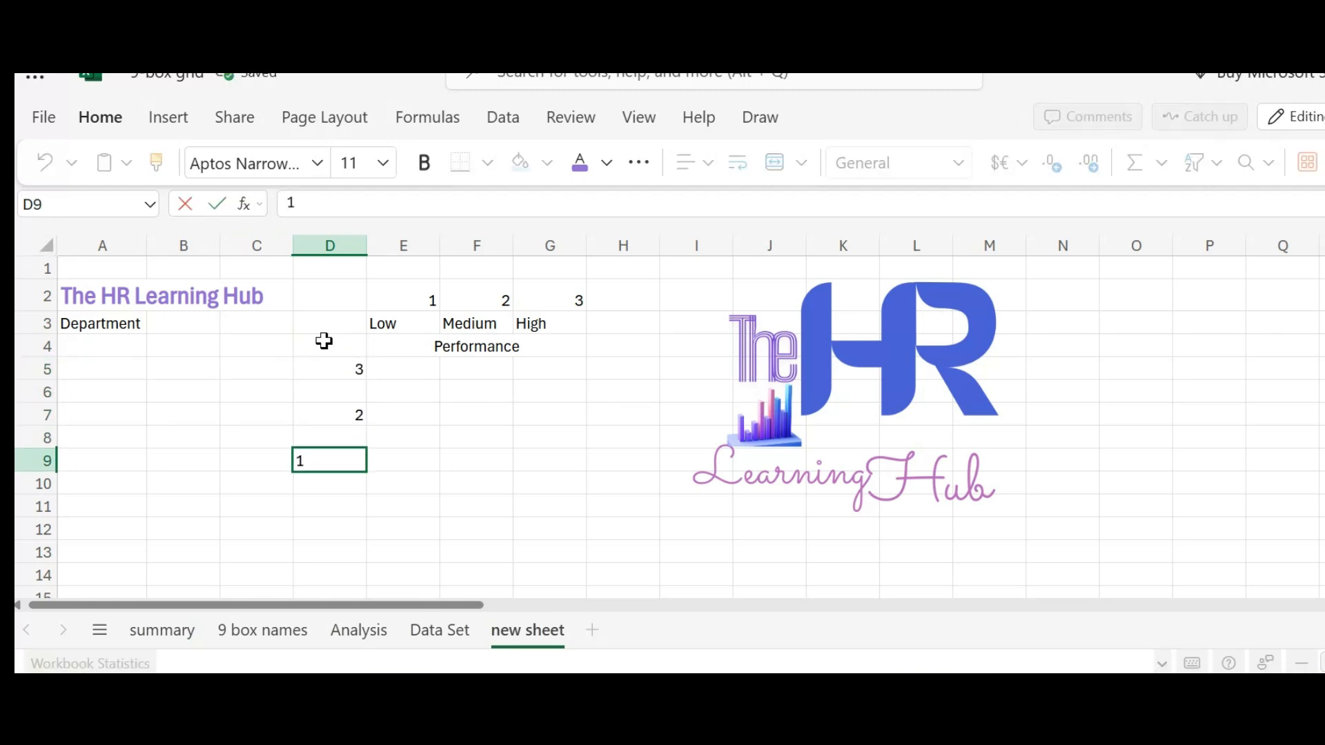
{"action": "key", "text": "Right"}
{"action": "key", "text": "Up"}
{"action": "key", "text": "Up"}
{"action": "key", "text": "Up"}
{"action": "key", "text": "Up"}
{"action": "key", "text": "Left"}
{"action": "key", "text": "Down"}
{"action": "key", "text": "Down"}
{"action": "key", "text": "Down"}
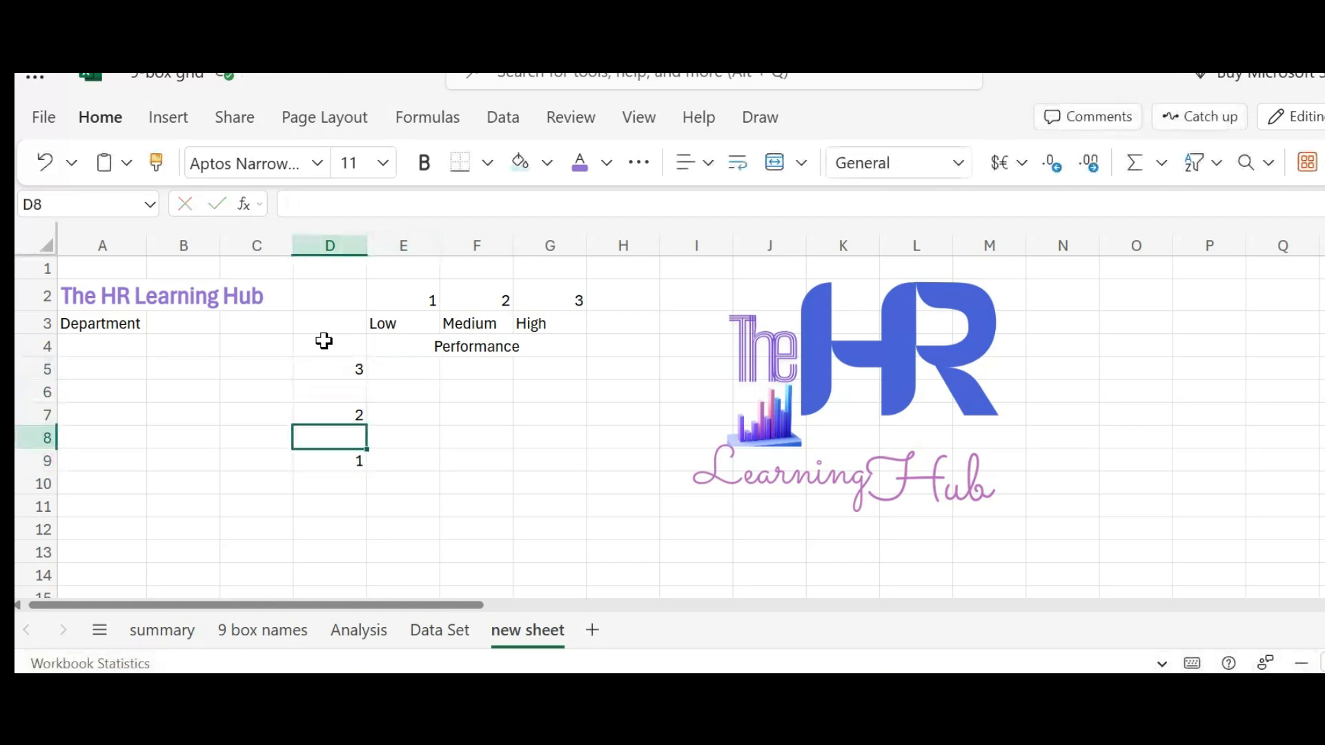
{"action": "key", "text": "Up"}
{"action": "key", "text": "Up"}
{"action": "key", "text": "Up"}
{"action": "key", "text": "Right"}
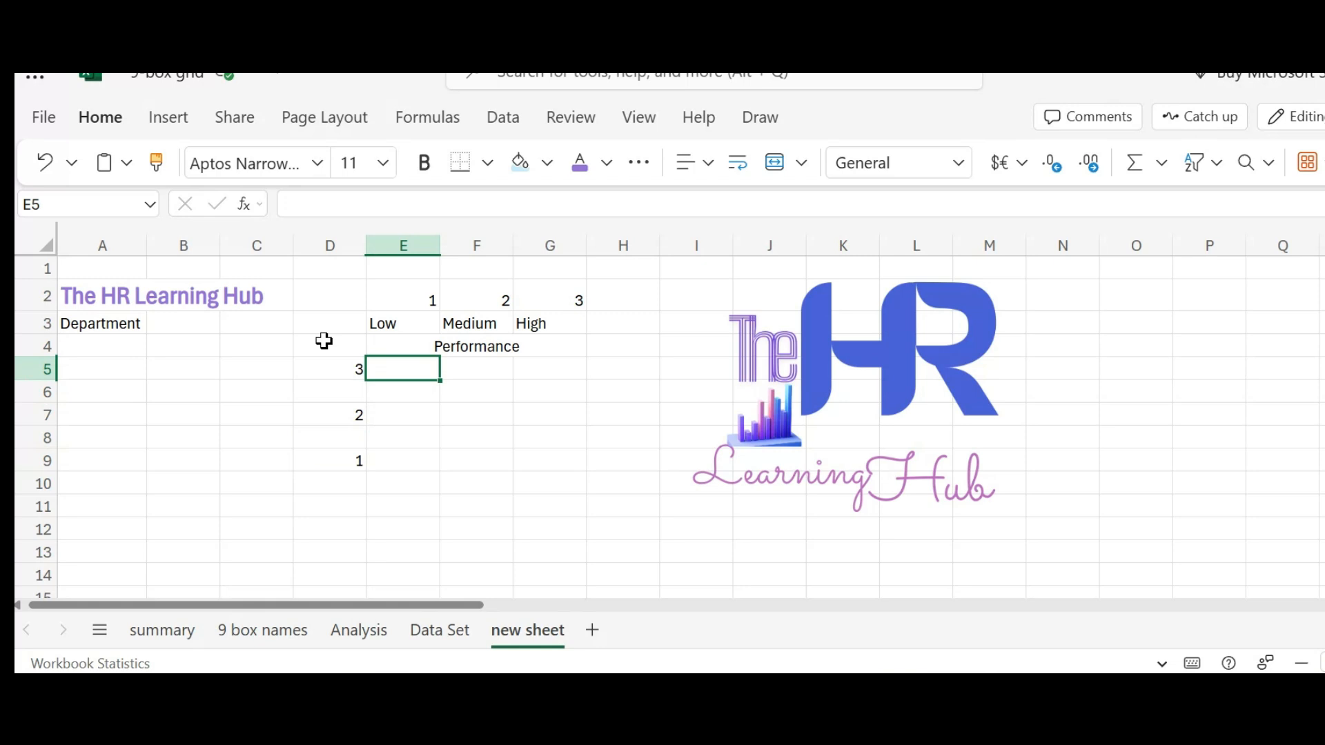
{"action": "key", "text": "Down"}
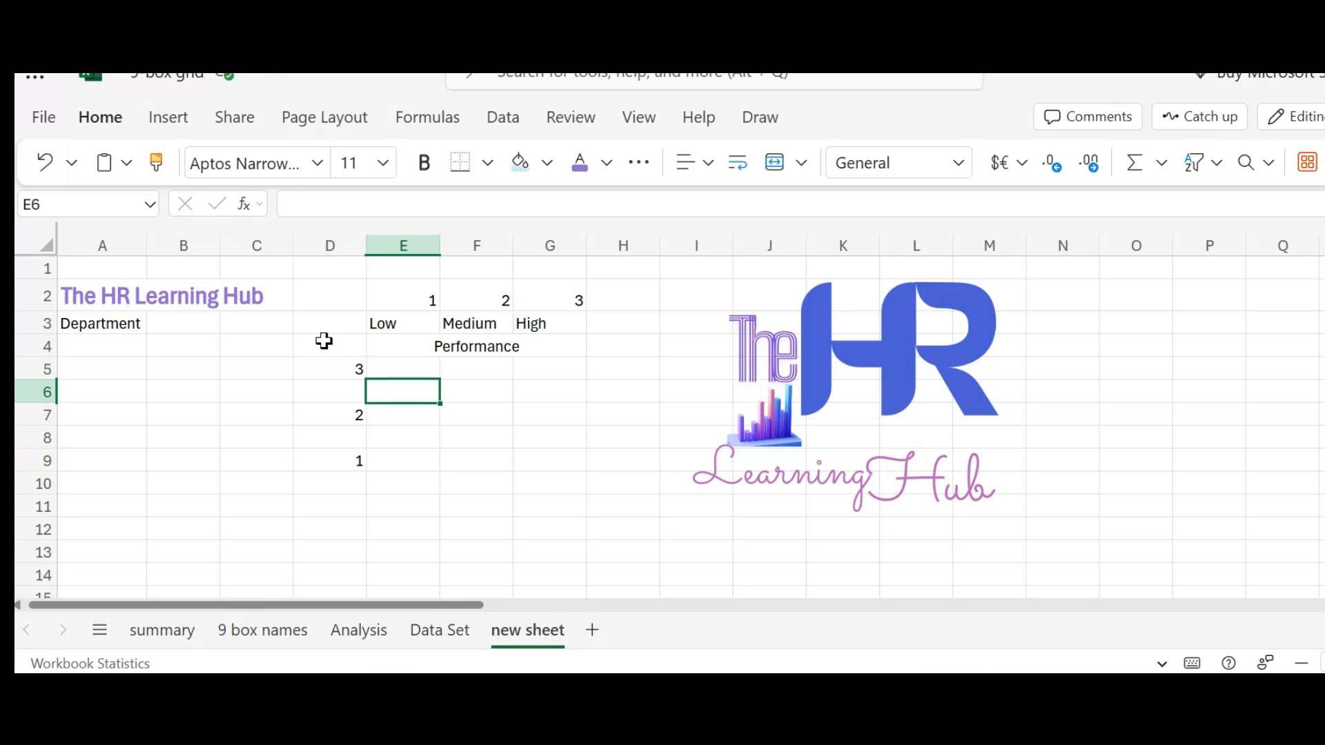
Step: Merge each potential score with the blank cell below it: D5:D6, D7:D8 and D9:D10
{"action": "key", "text": "Up"}
{"action": "key", "text": "Left"}
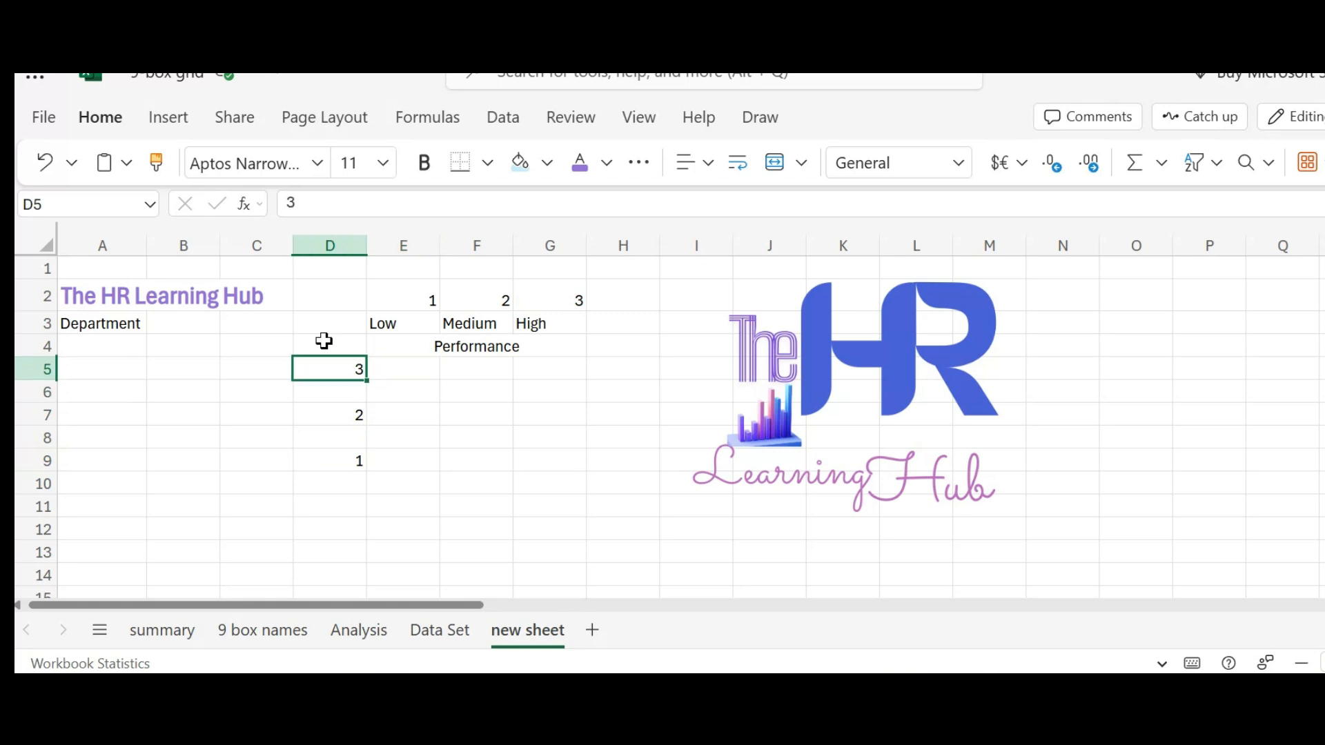
{"action": "key", "text": "shift+Down"}
{"action": "left_click", "coordinate": [784, 166]}
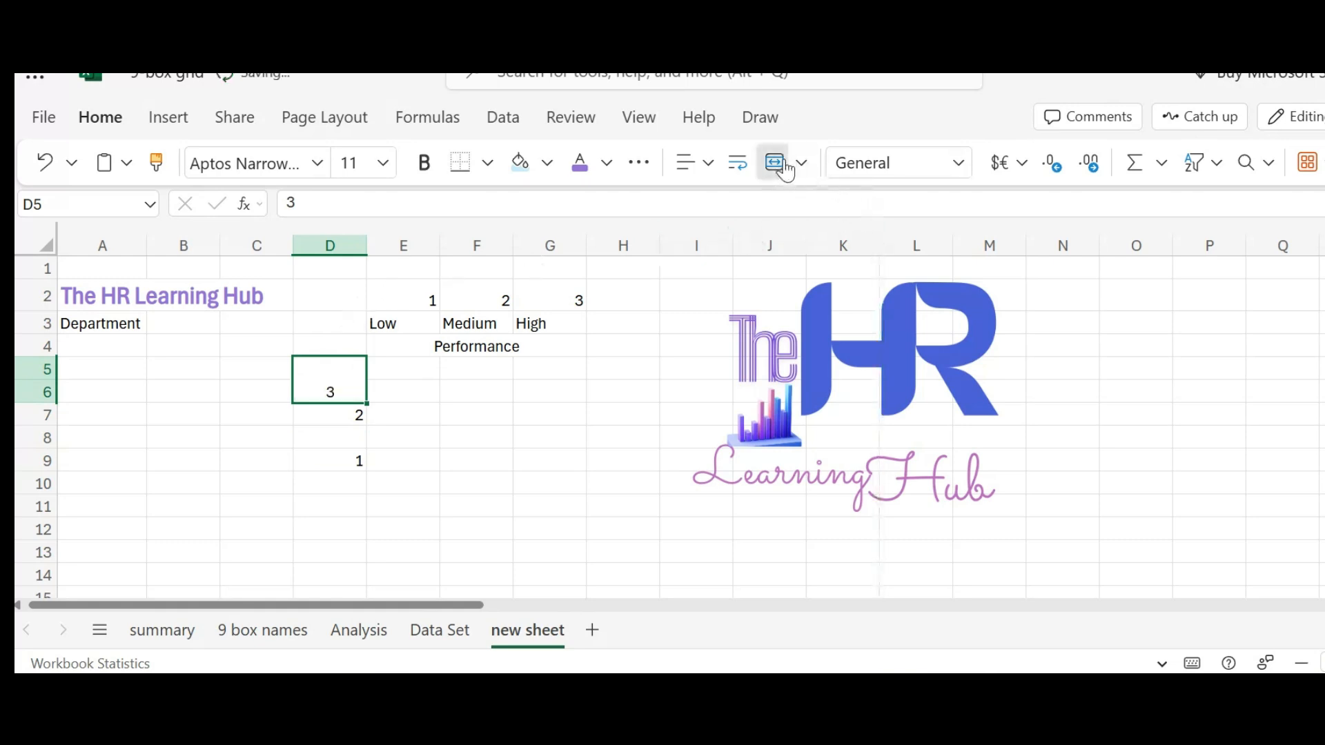
{"action": "key", "text": "Down"}
{"action": "key", "text": "shift+Down"}
{"action": "left_click", "coordinate": [784, 165]}
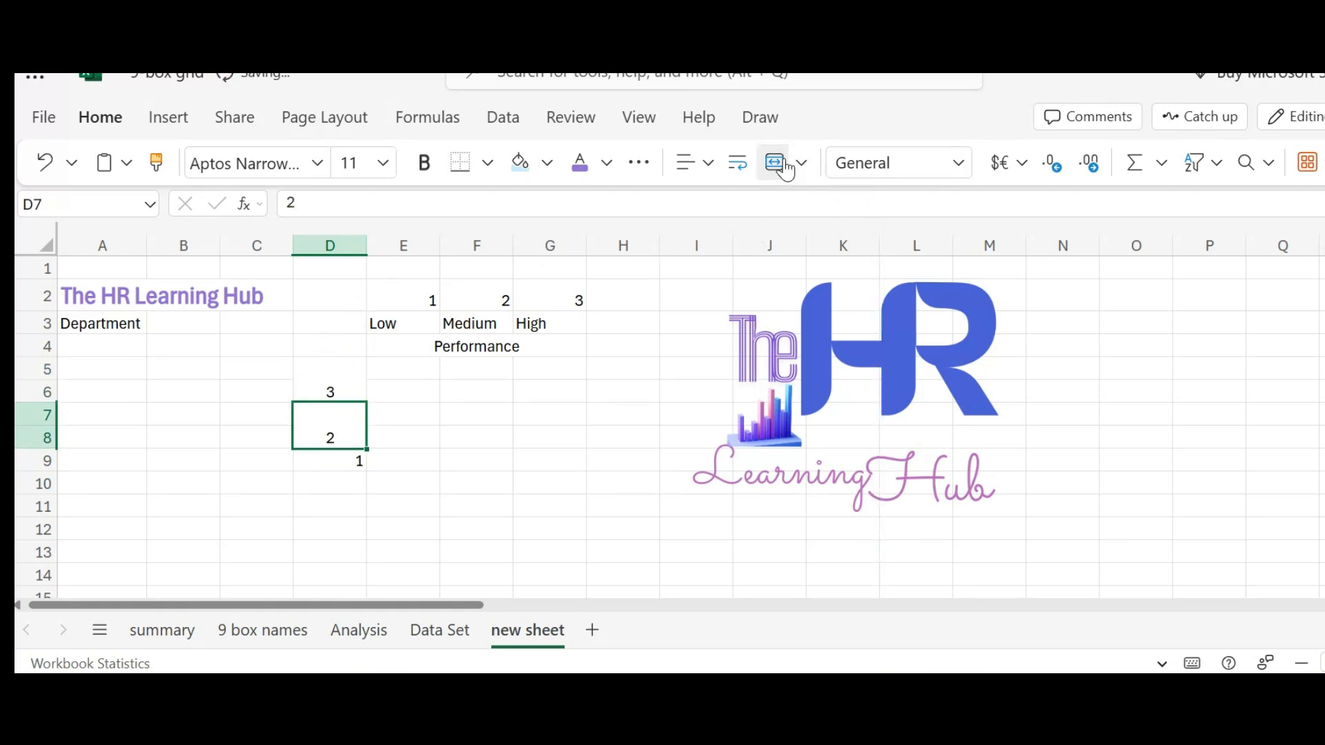
{"action": "key", "text": "Left"}
{"action": "key", "text": "Right"}
{"action": "key", "text": "Down"}
{"action": "key", "text": "shift+Down"}
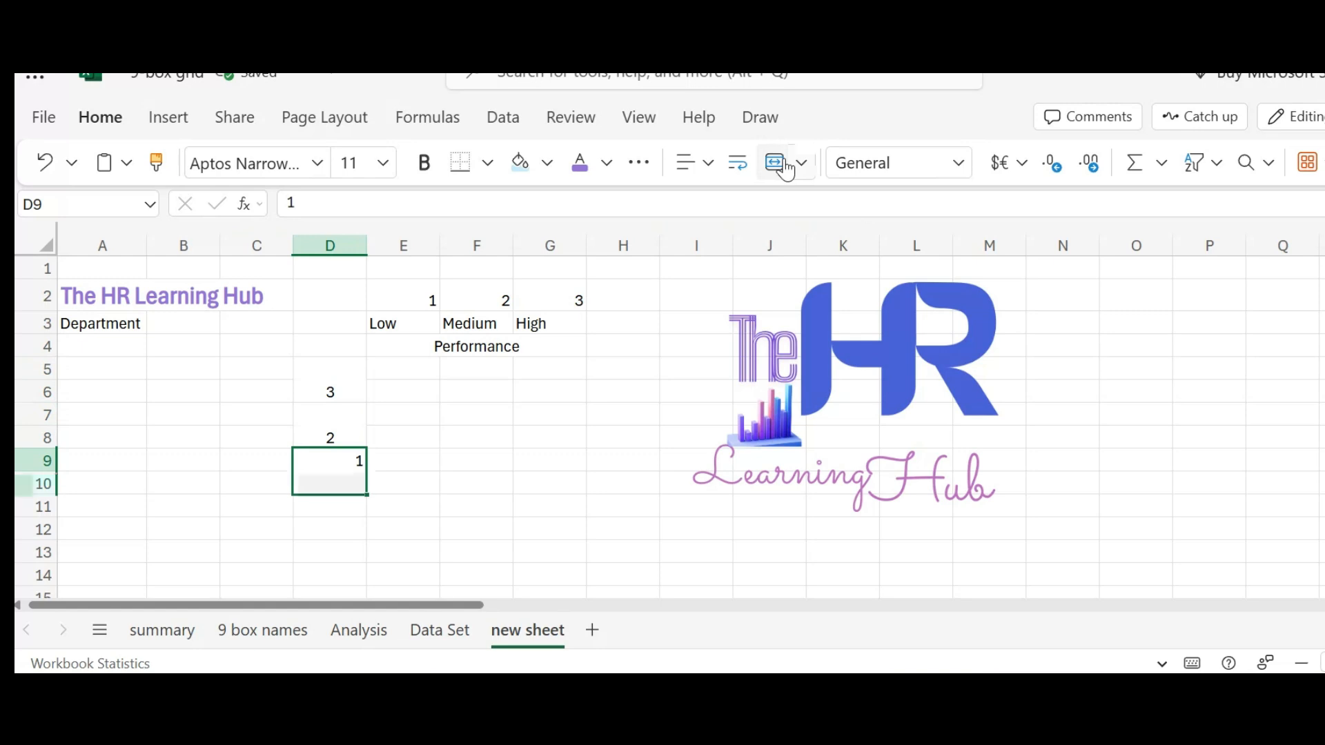
{"action": "left_click", "coordinate": [784, 166]}
Step: Label the potential scores High, Medium and Low in cells C5, C7 and C9
{"action": "key", "text": "Up"}
{"action": "key", "text": "Up"}
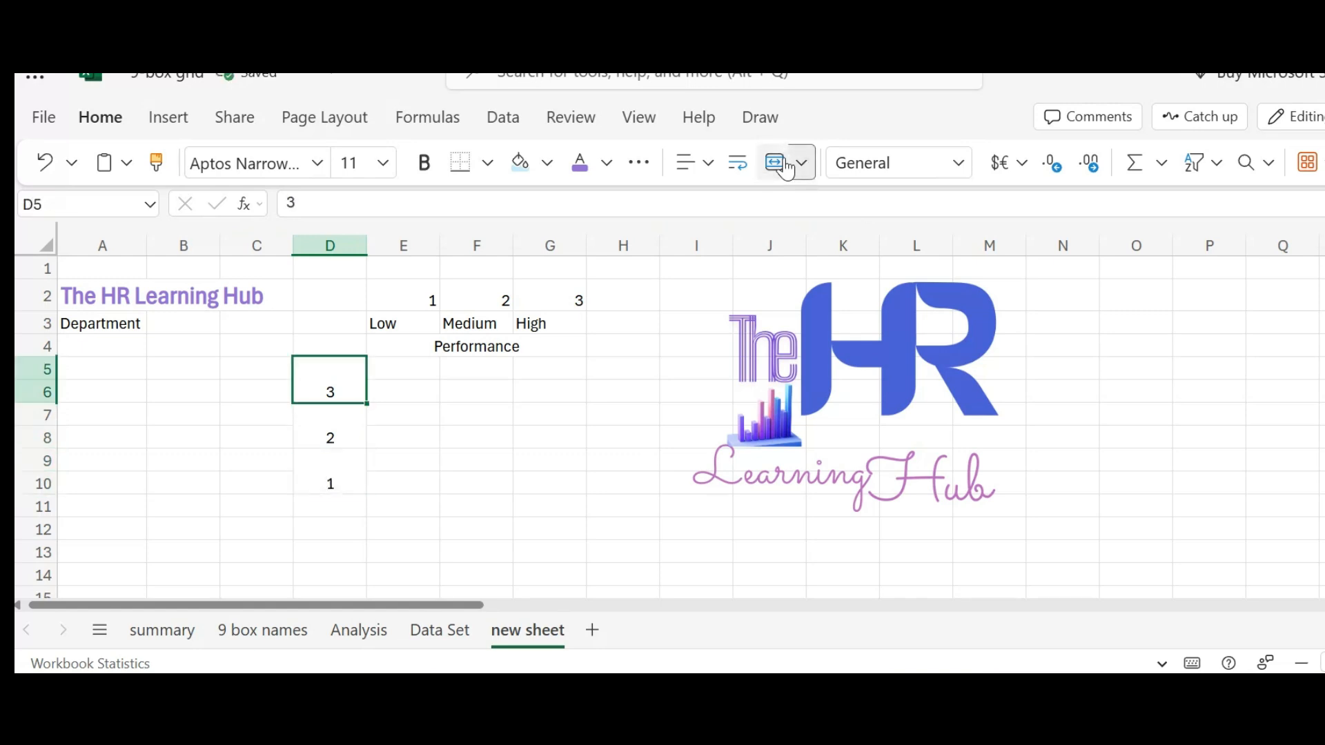
{"action": "key", "text": "Left"}
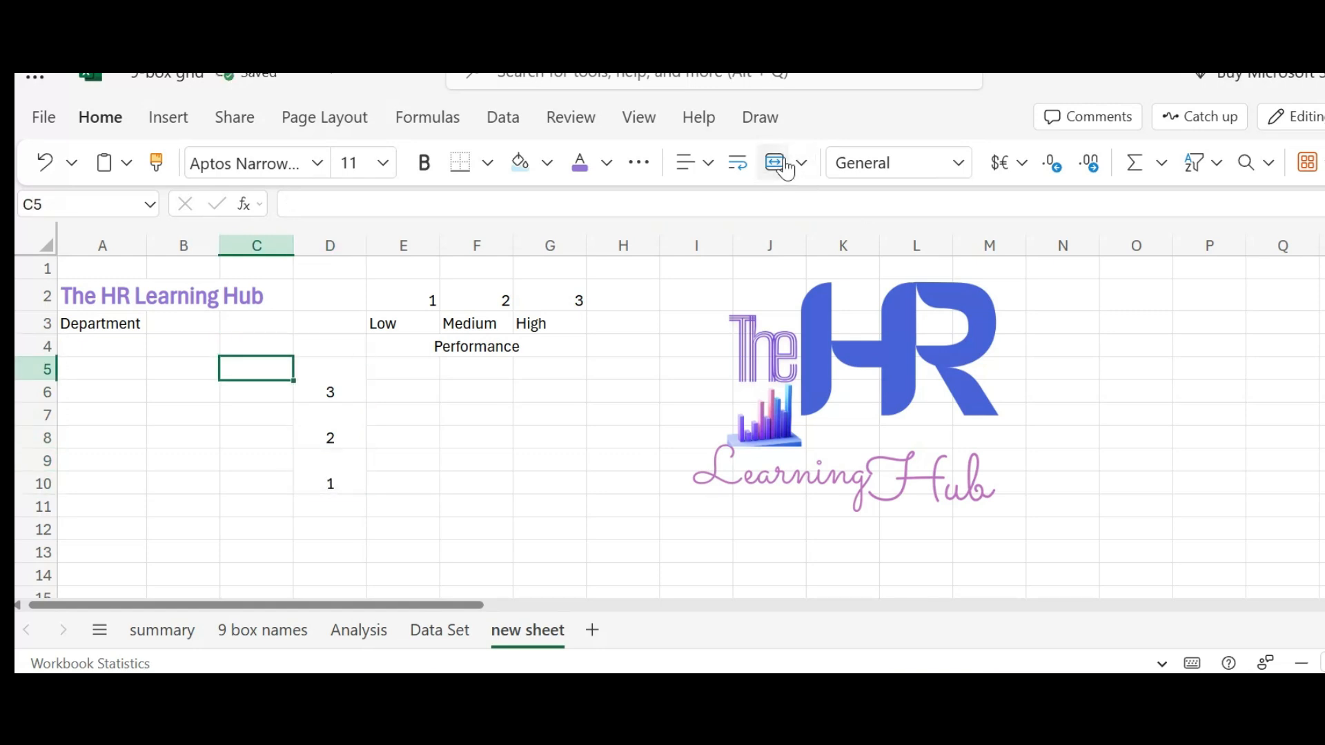
{"action": "type", "text": "High"}
{"action": "key", "text": "Return"}
{"action": "key", "text": "Down"}
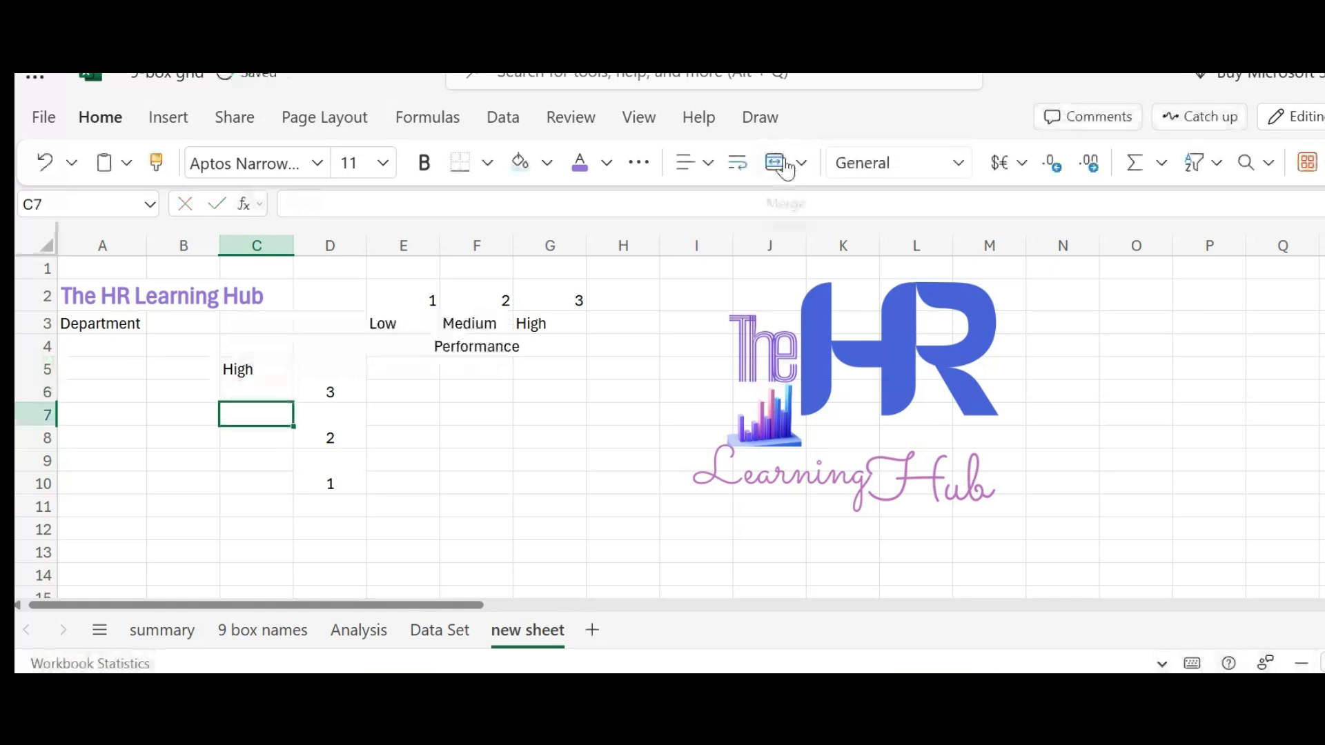
{"action": "type", "text": "Medium"}
{"action": "key", "text": "Return"}
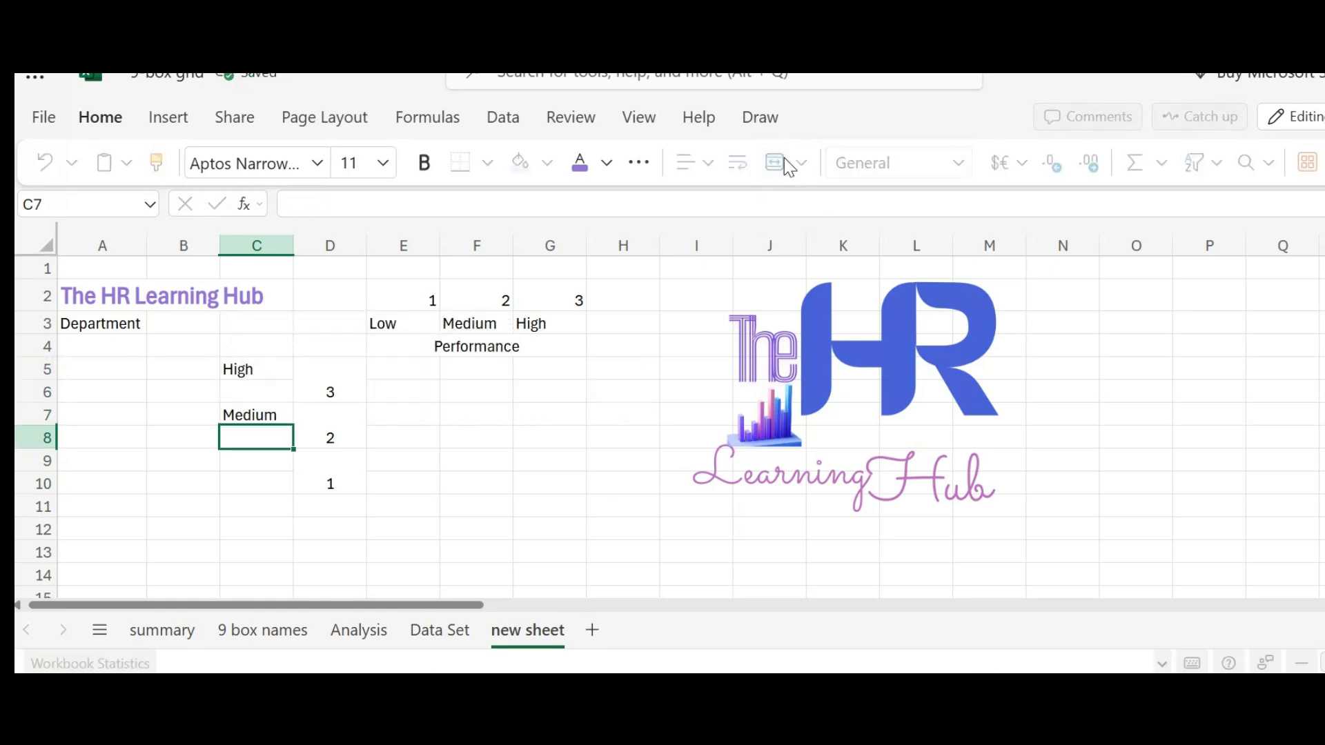
{"action": "key", "text": "Down"}
{"action": "key", "text": "Down"}
{"action": "key", "text": "Down"}
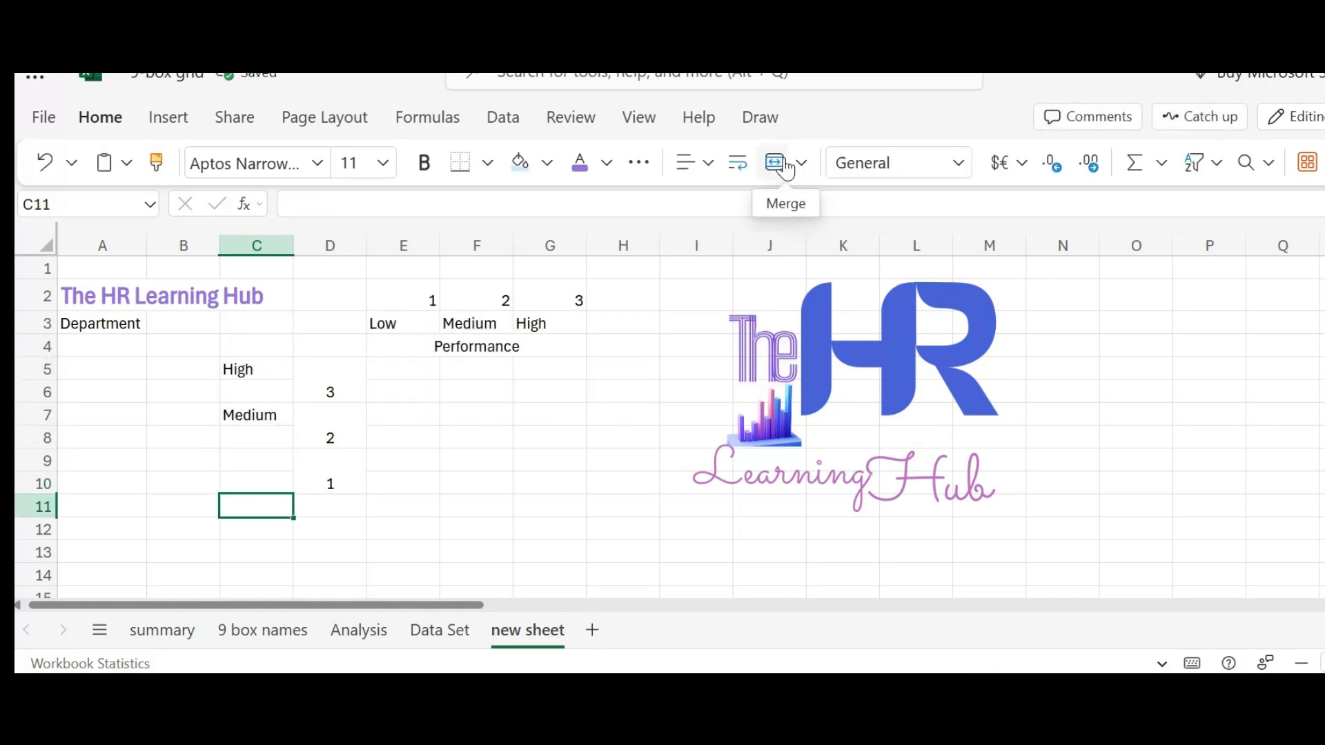
{"action": "key", "text": "Up"}
{"action": "key", "text": "Up"}
{"action": "type", "text": "Low"}
{"action": "key", "text": "Left"}
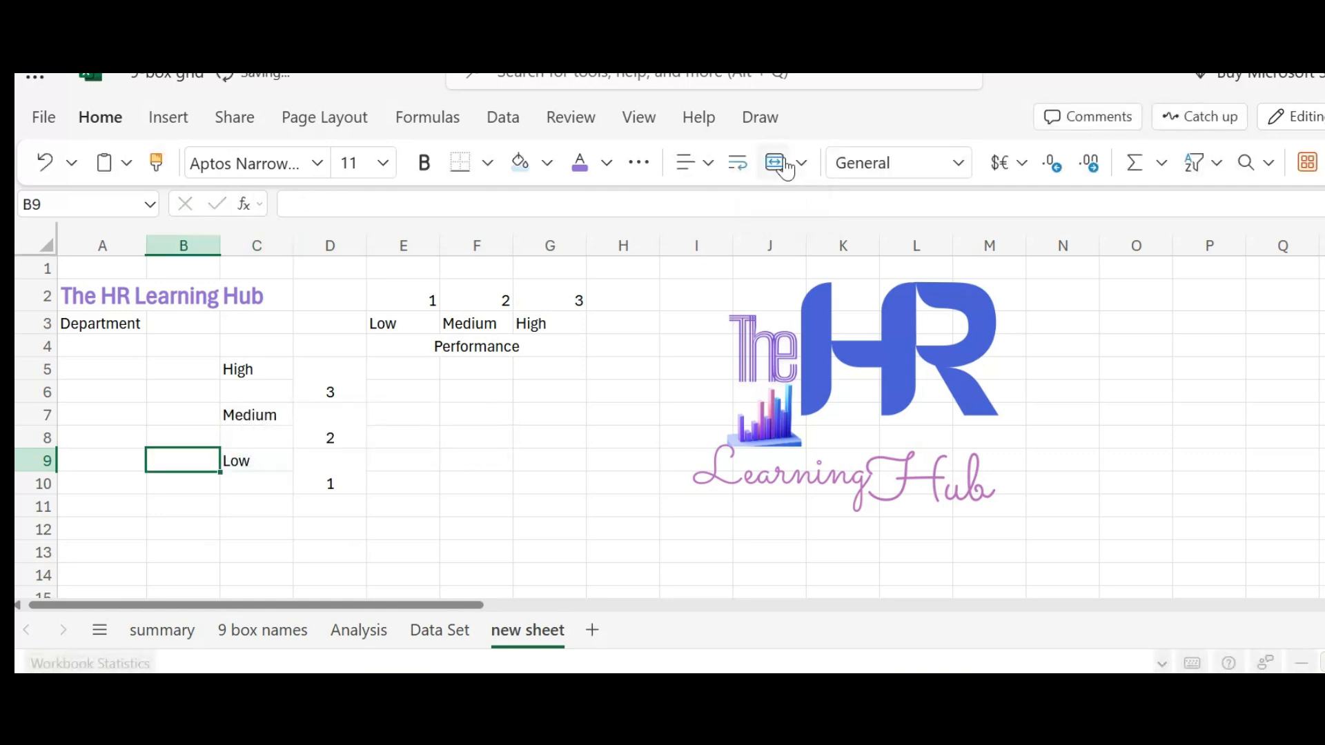
Step: Merge cells B5 to B10 into one cell beside the potential labels
{"action": "key", "text": "Up"}
{"action": "key", "text": "Up"}
{"action": "key", "text": "Up"}
{"action": "key", "text": "Up"}
{"action": "key", "text": "shift+Down"}
{"action": "key", "text": "shift+Down"}
{"action": "key", "text": "shift+Down"}
{"action": "key", "text": "shift+Down"}
{"action": "key", "text": "shift+Down"}
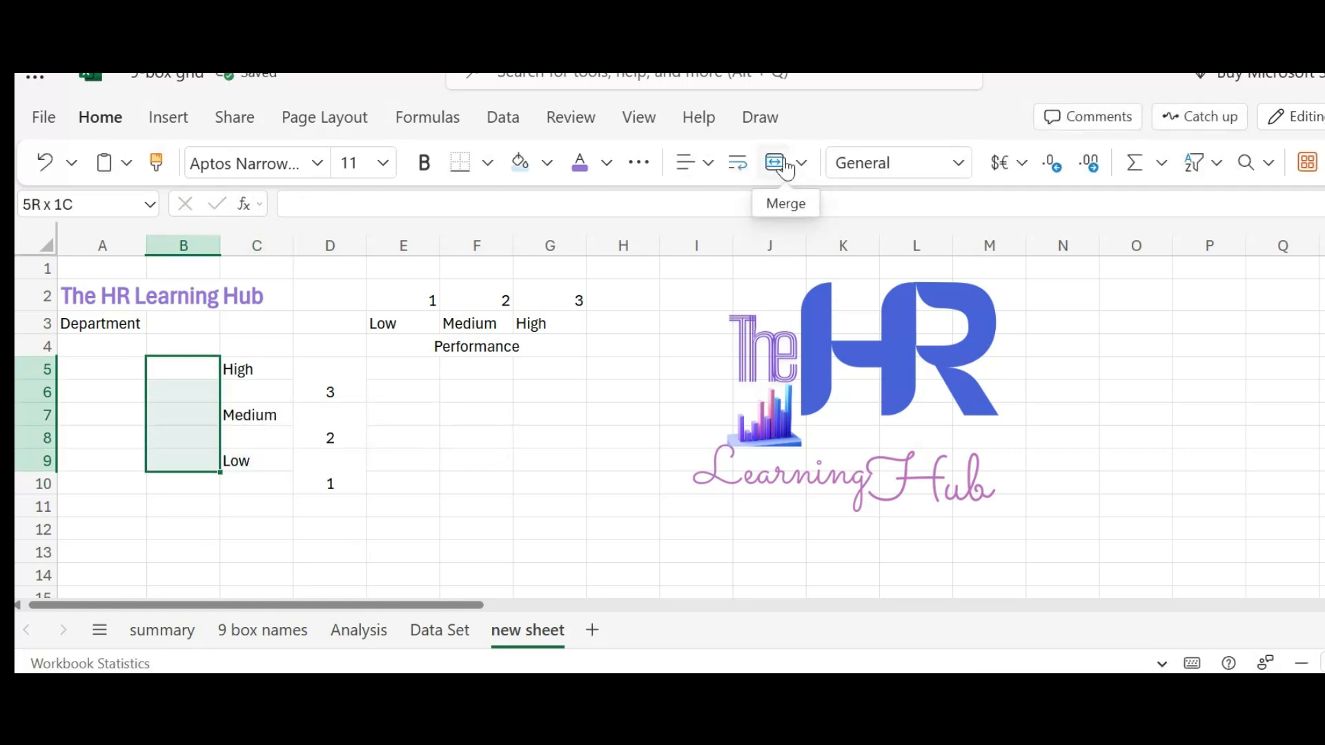
{"action": "left_click", "coordinate": [786, 169]}
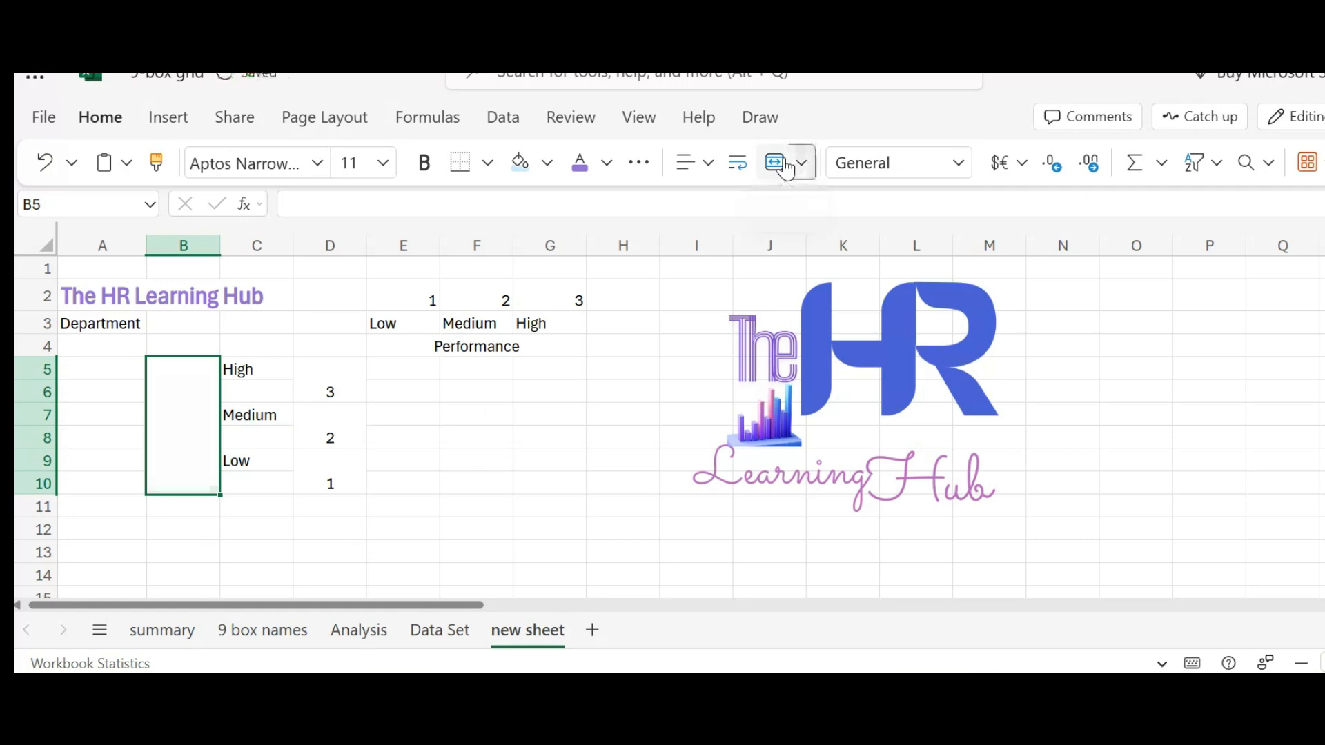
Step: Enter the heading Potential in the merged cell B5:B10
{"action": "type", "text": "Potenm"}
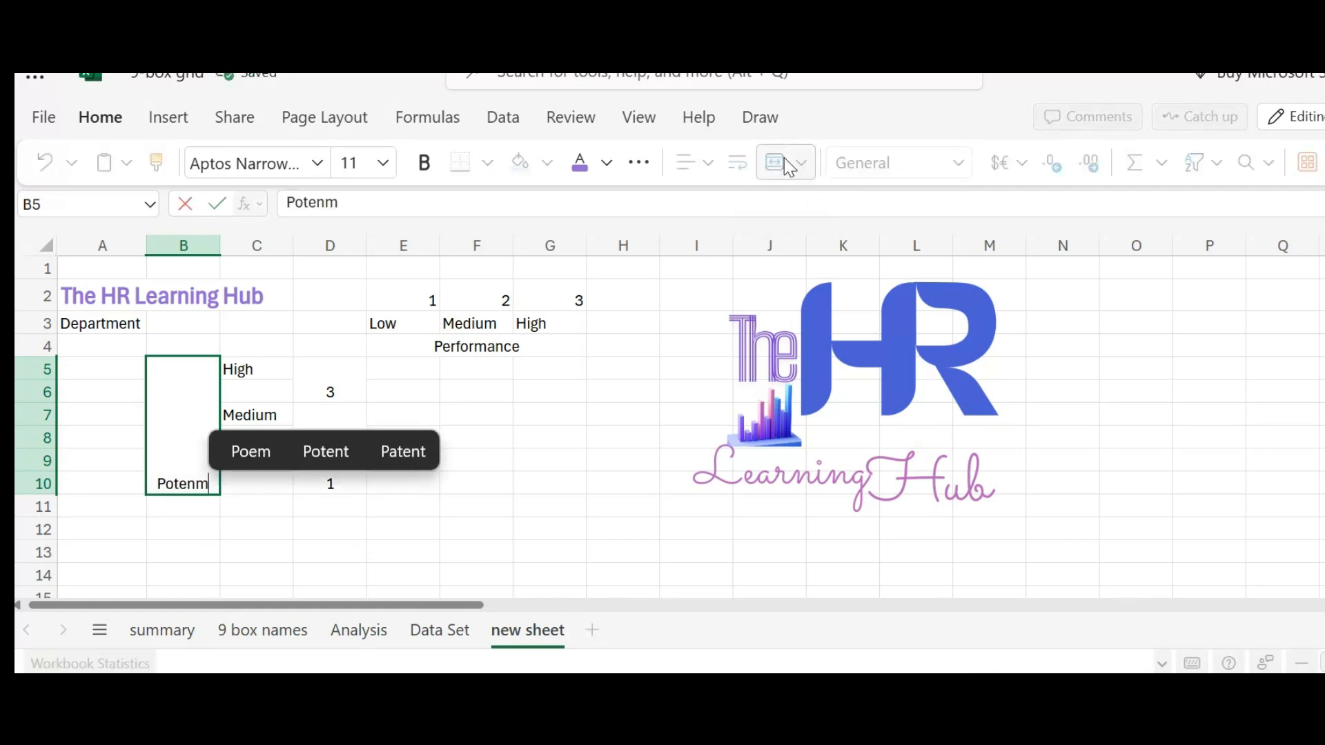
{"action": "key", "text": "BackSpace"}
{"action": "type", "text": "tial"}
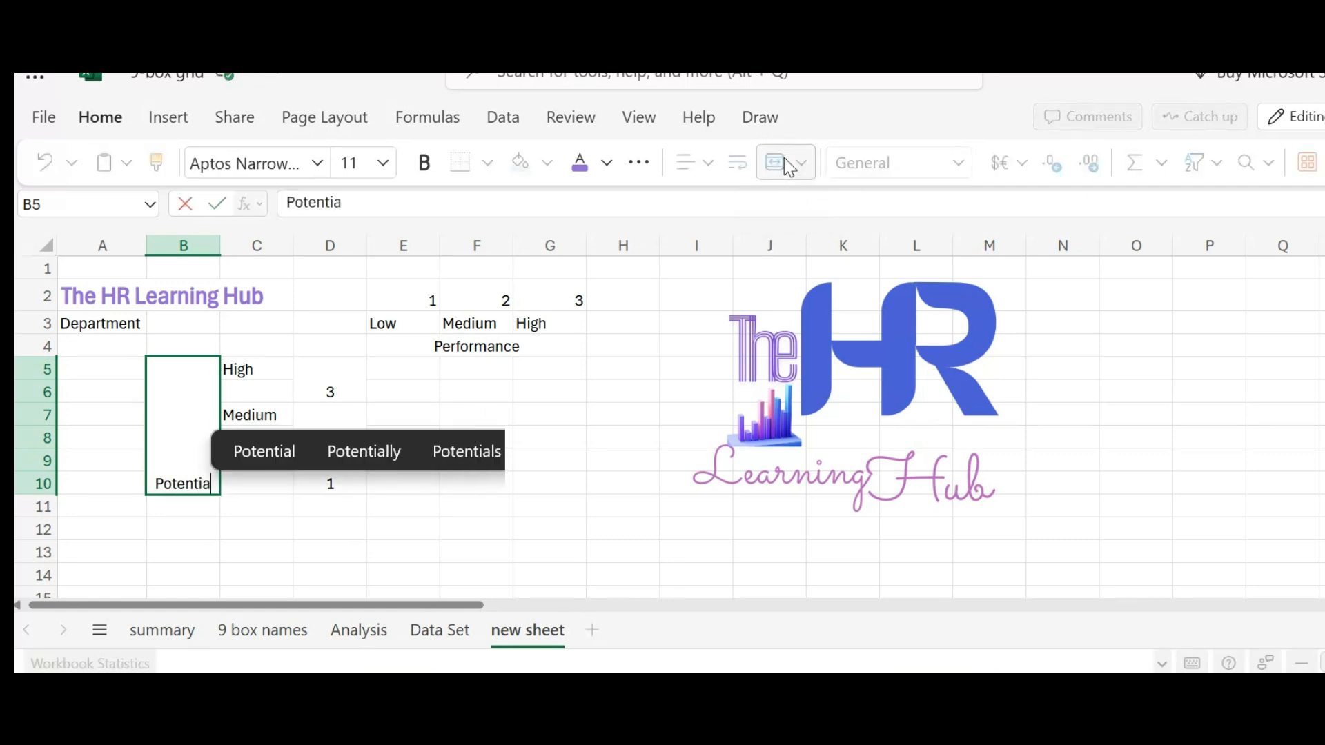
{"action": "key", "text": "Return"}
{"action": "left_click", "coordinate": [198, 555]}
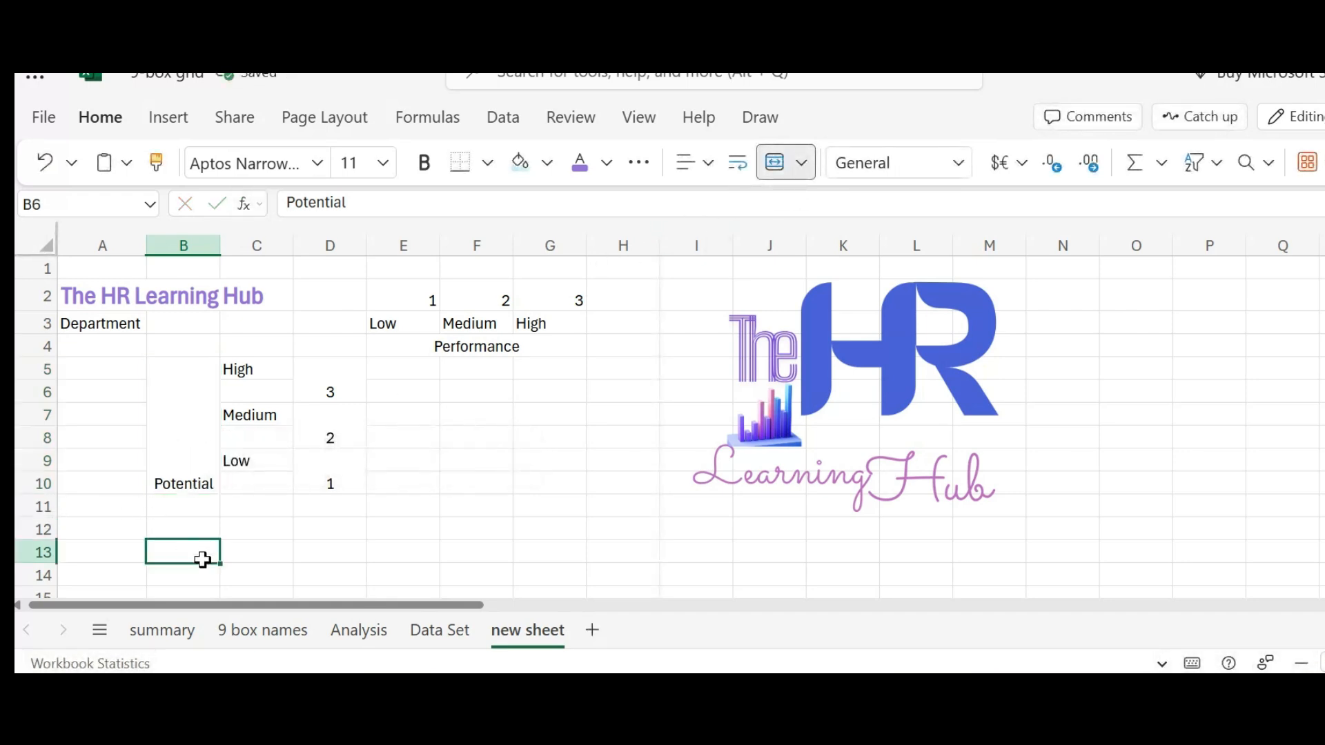
Step: Rotate the Potential heading up 90 degrees and centre it vertically in its merged cell
{"action": "left_click", "coordinate": [209, 405]}
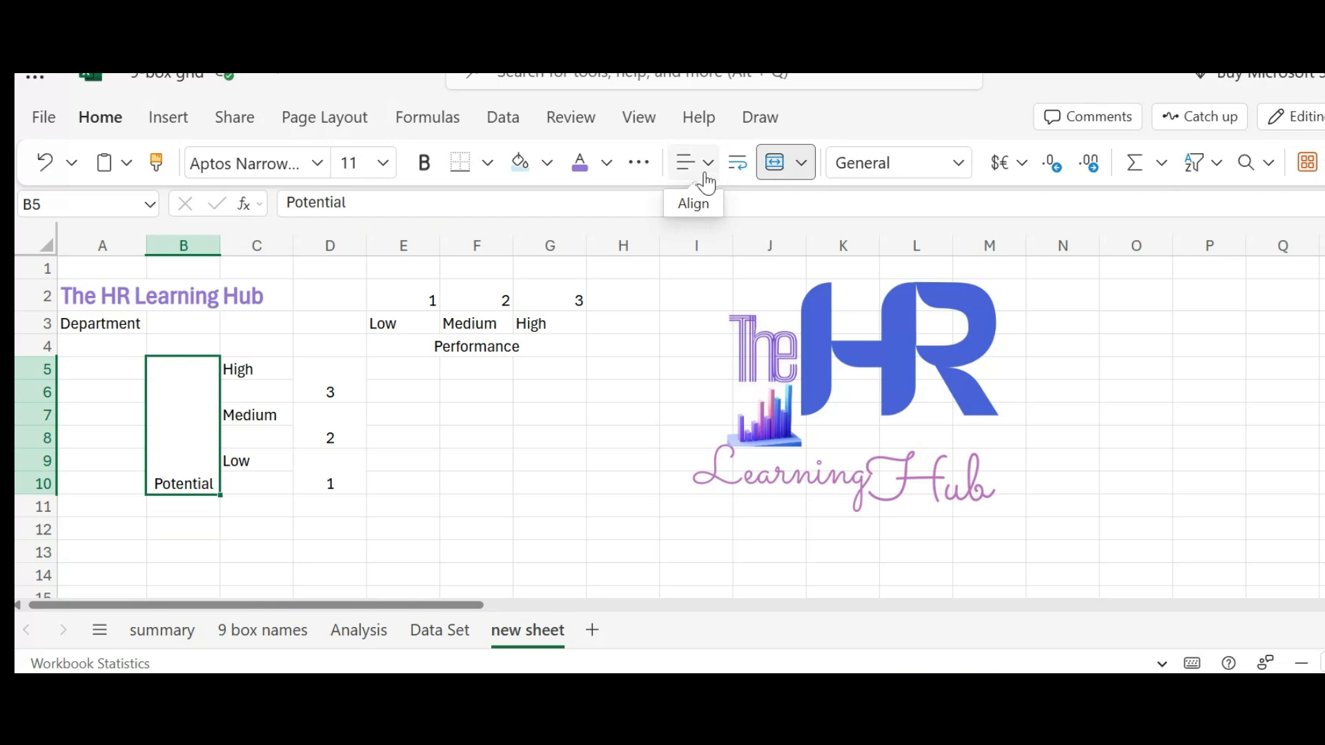
{"action": "left_click", "coordinate": [702, 170]}
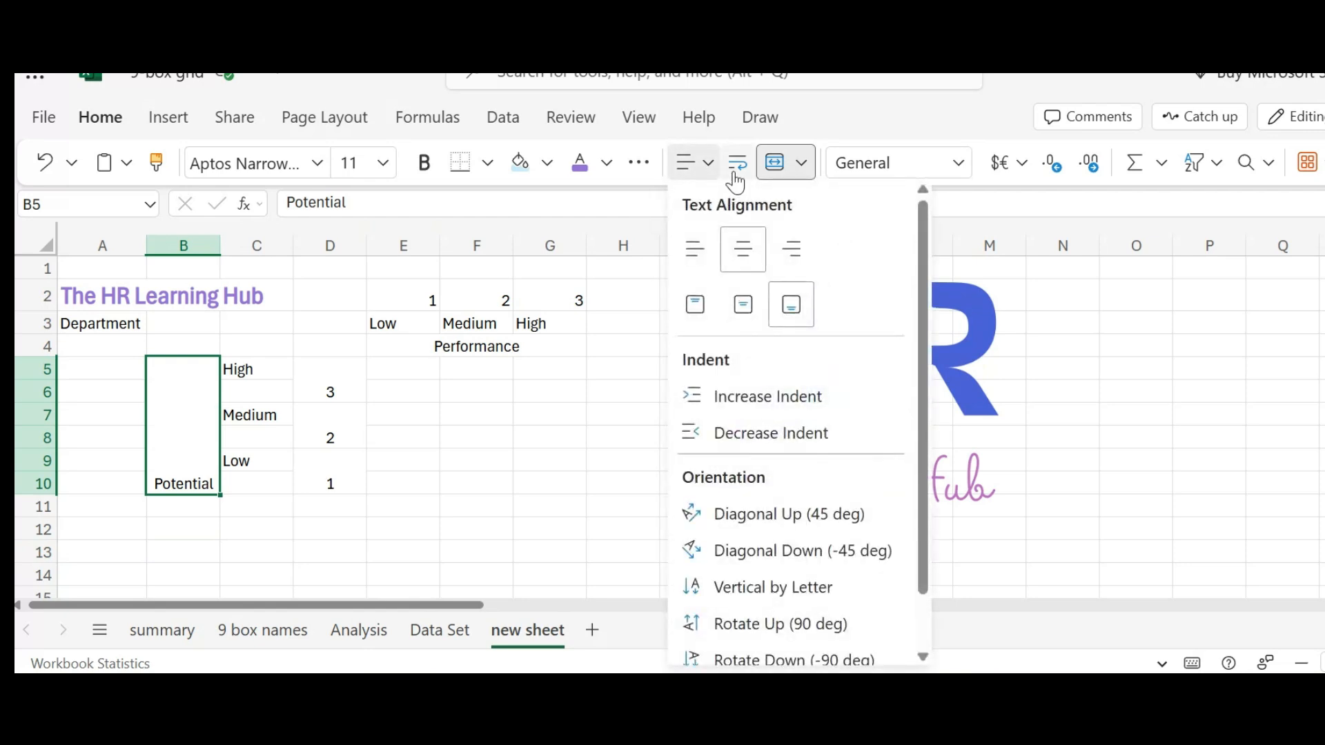
{"action": "left_click", "coordinate": [748, 625]}
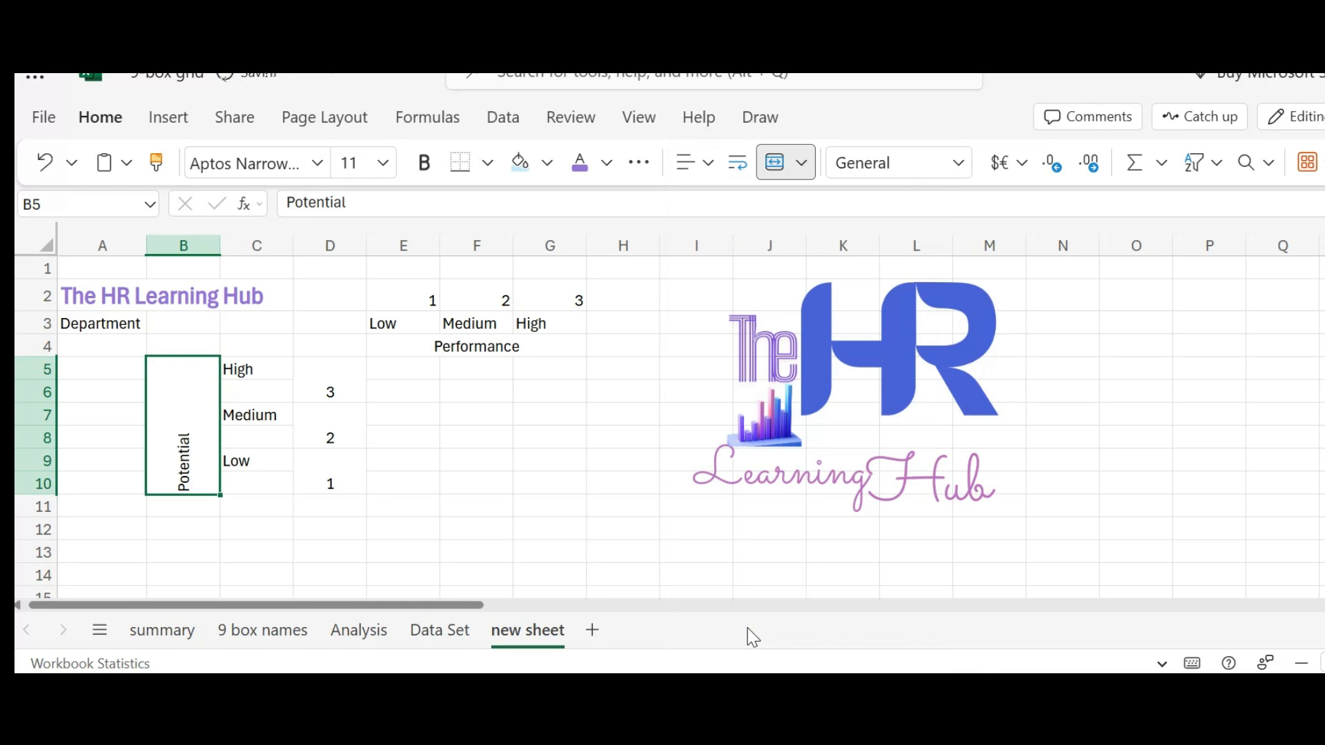
{"action": "left_click", "coordinate": [696, 166]}
{"action": "left_click", "coordinate": [744, 309]}
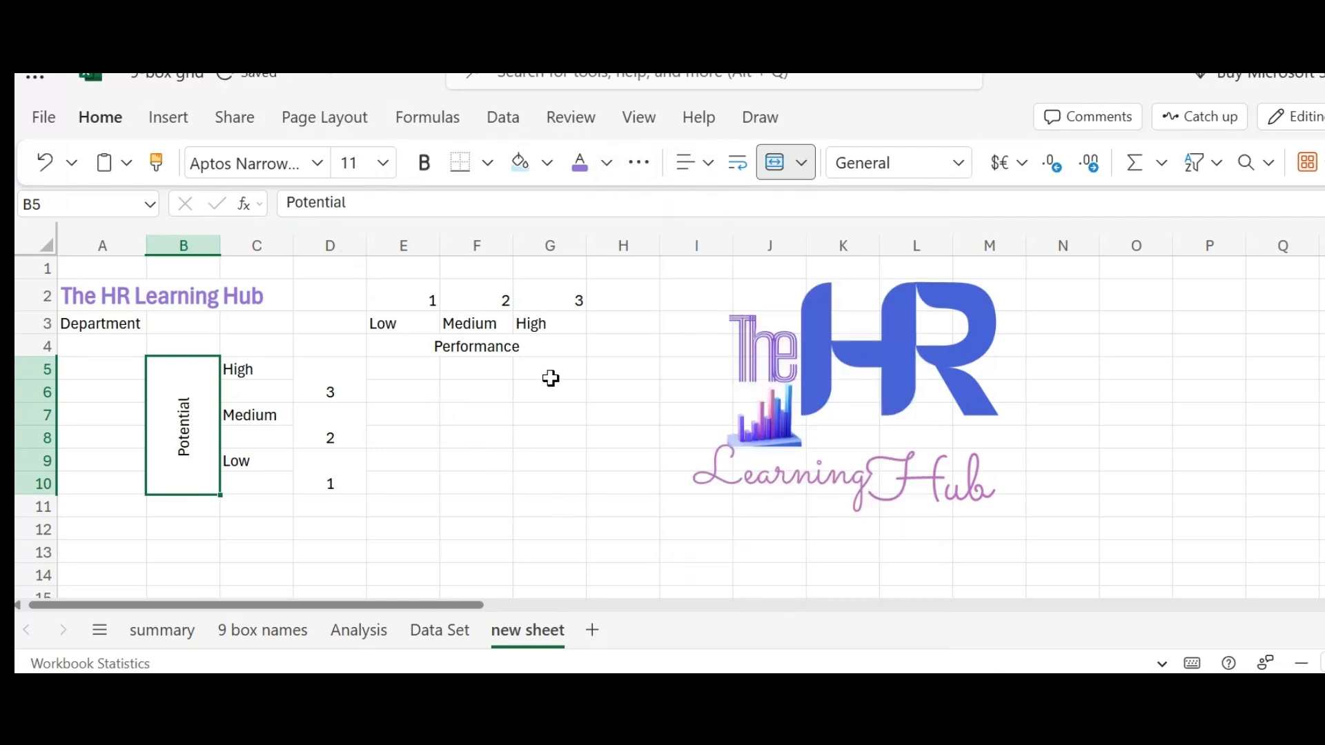
Step: Widen columns E to G equally to make room for the grid's nine boxes
{"action": "left_click", "coordinate": [397, 369]}
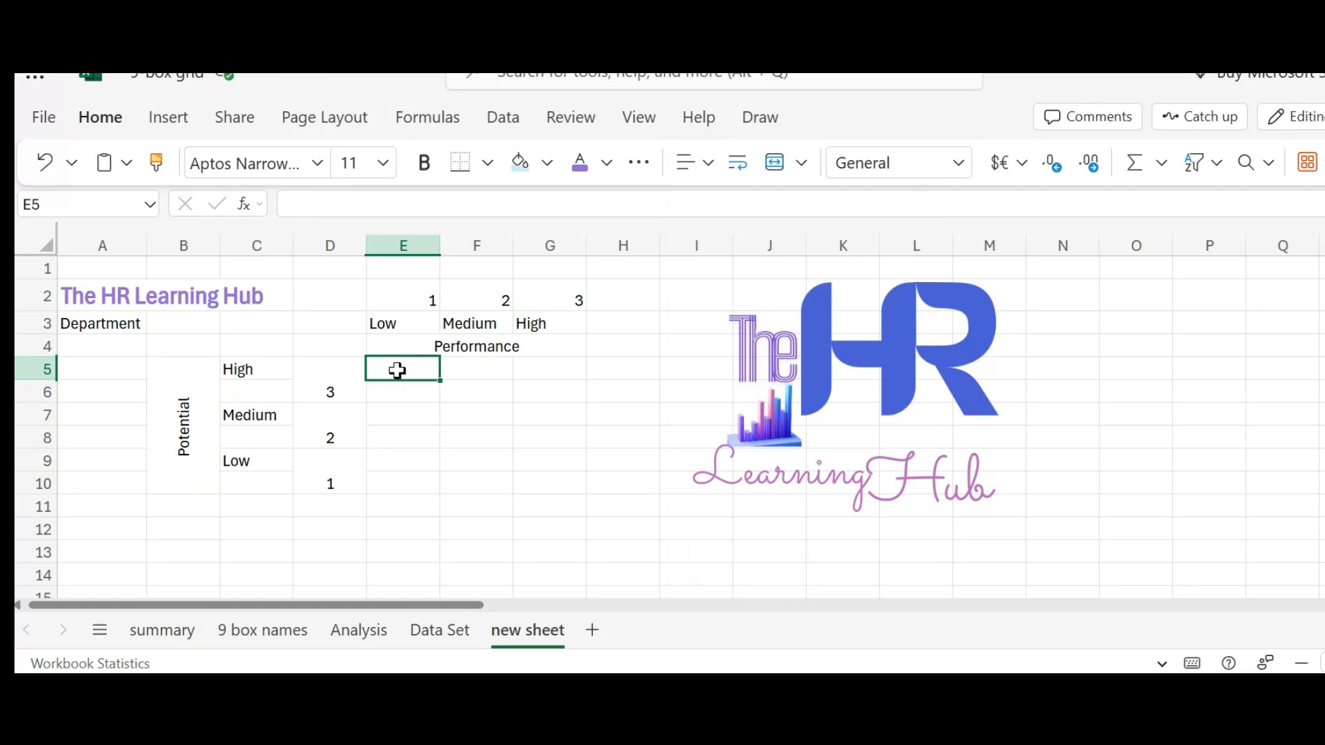
{"action": "left_click_drag", "start_coordinate": [441, 247], "coordinate": [669, 248]}
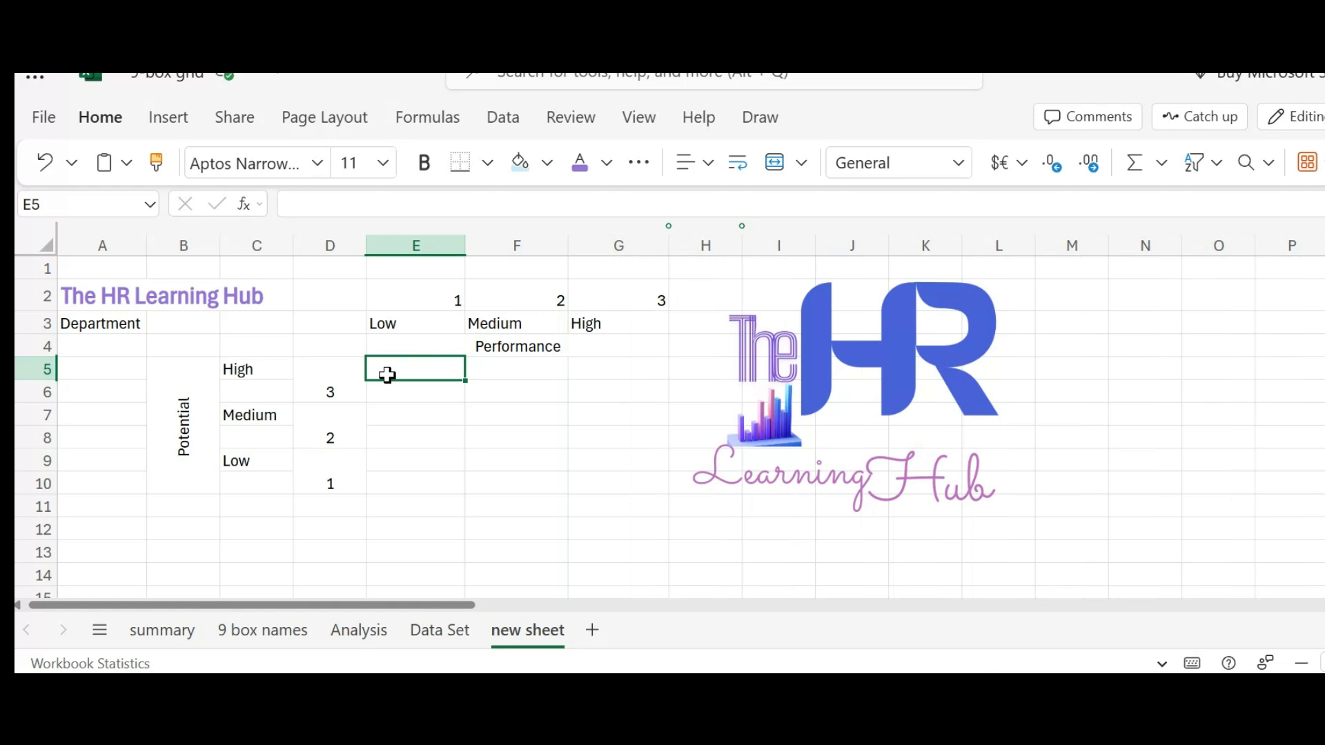
Step: Start a COUNTIFS formula in E5 that matches the Data Set sheet's Performance column E:E against the performance score in E2 of new sheet
{"action": "type", "text": "="}
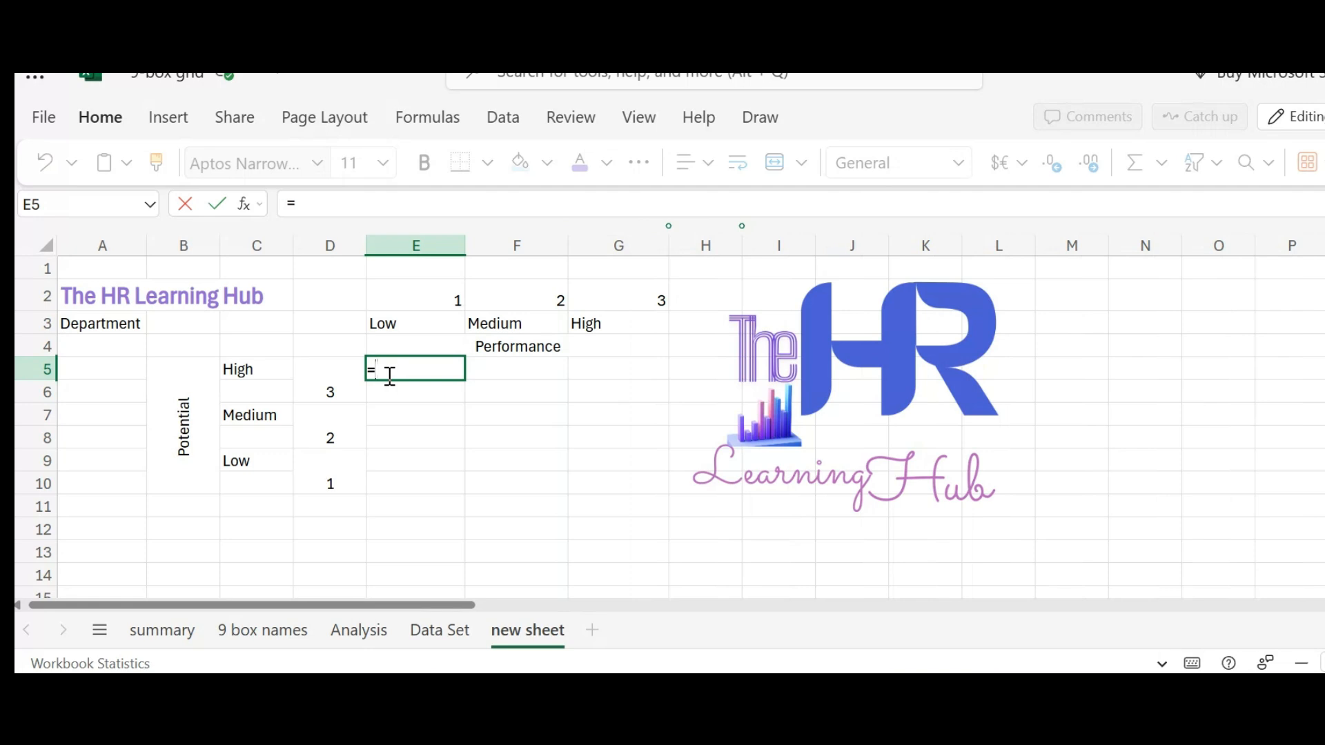
{"action": "type", "text": "countifs"}
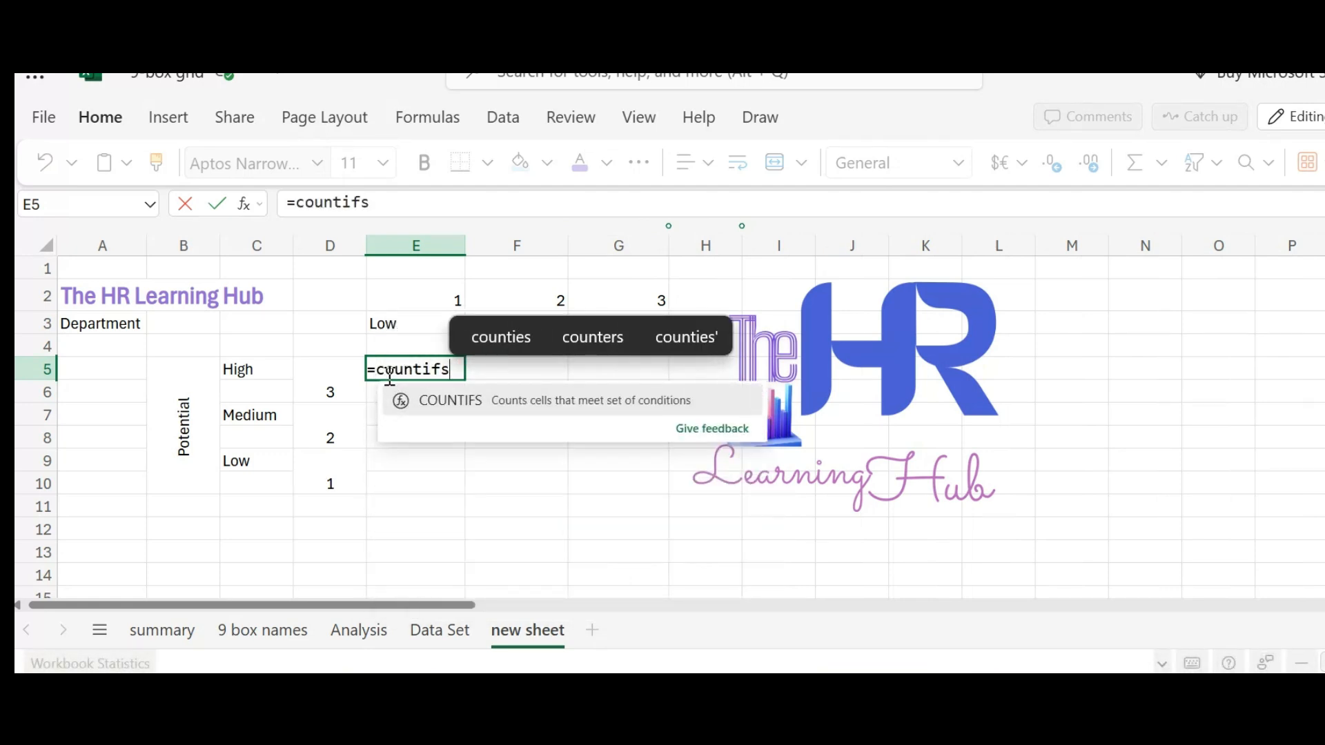
{"action": "key", "text": "Tab"}
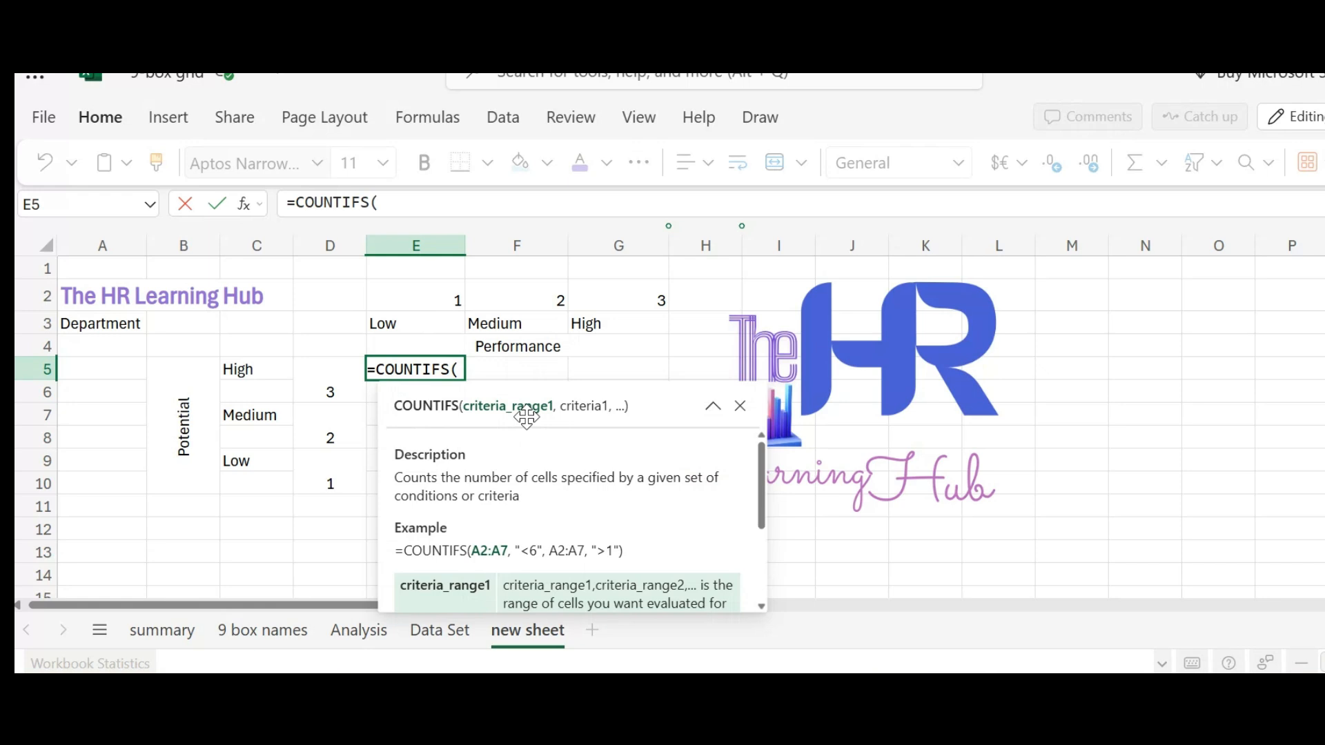
{"action": "left_click", "coordinate": [456, 642]}
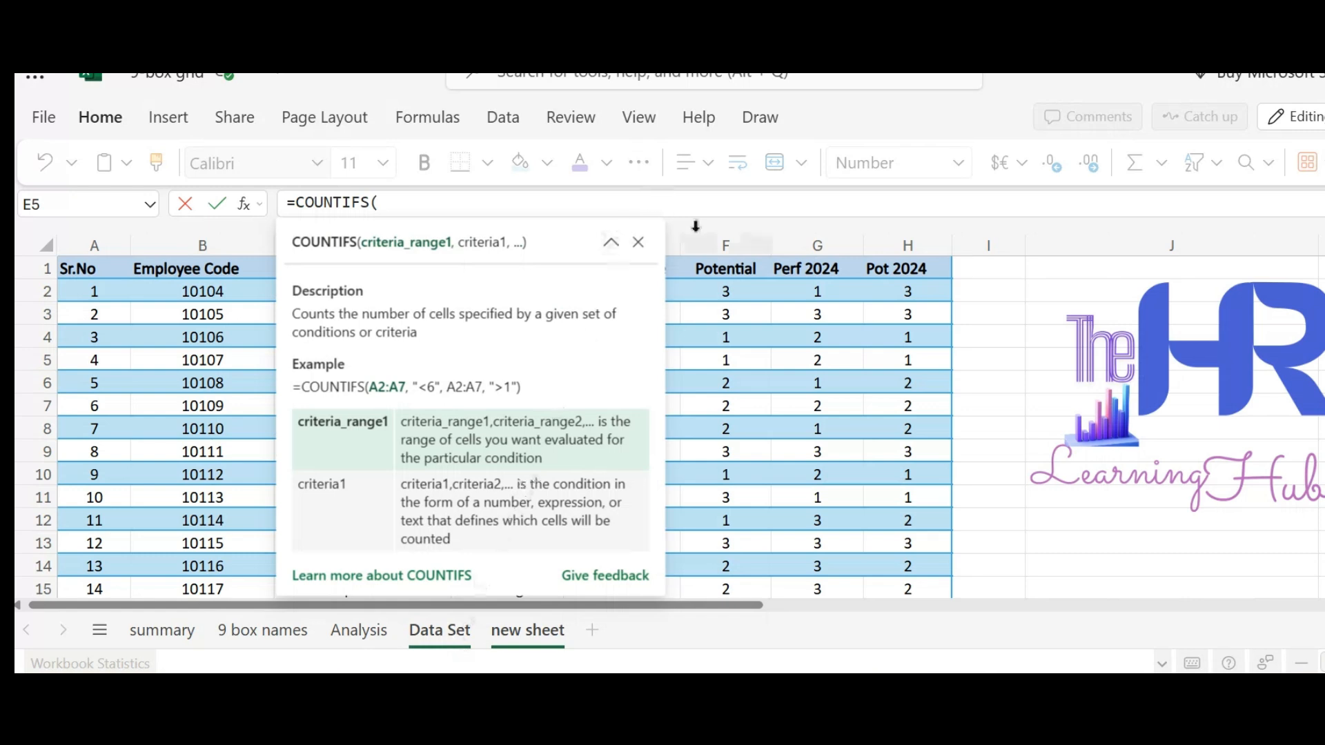
{"action": "left_click_drag", "start_coordinate": [530, 245], "coordinate": [386, 205]}
{"action": "left_click", "coordinate": [625, 246]}
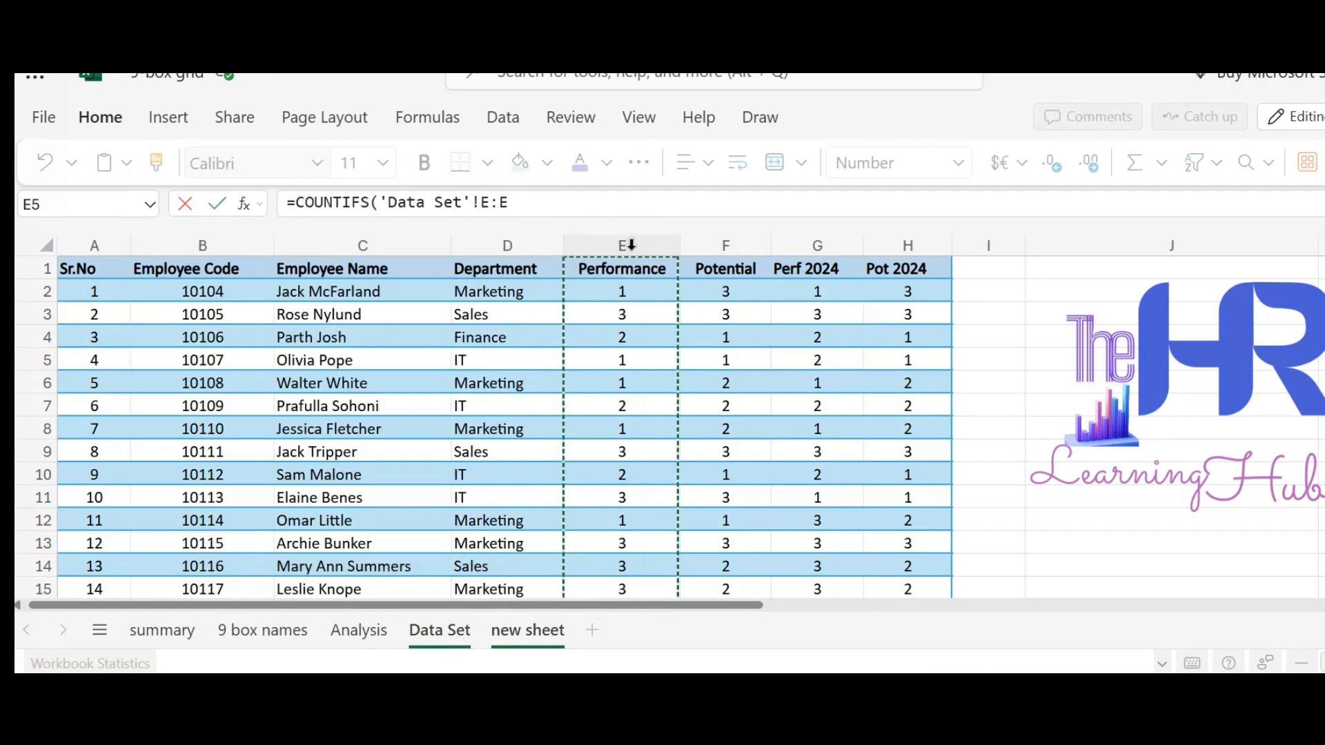
{"action": "left_click", "coordinate": [585, 208]}
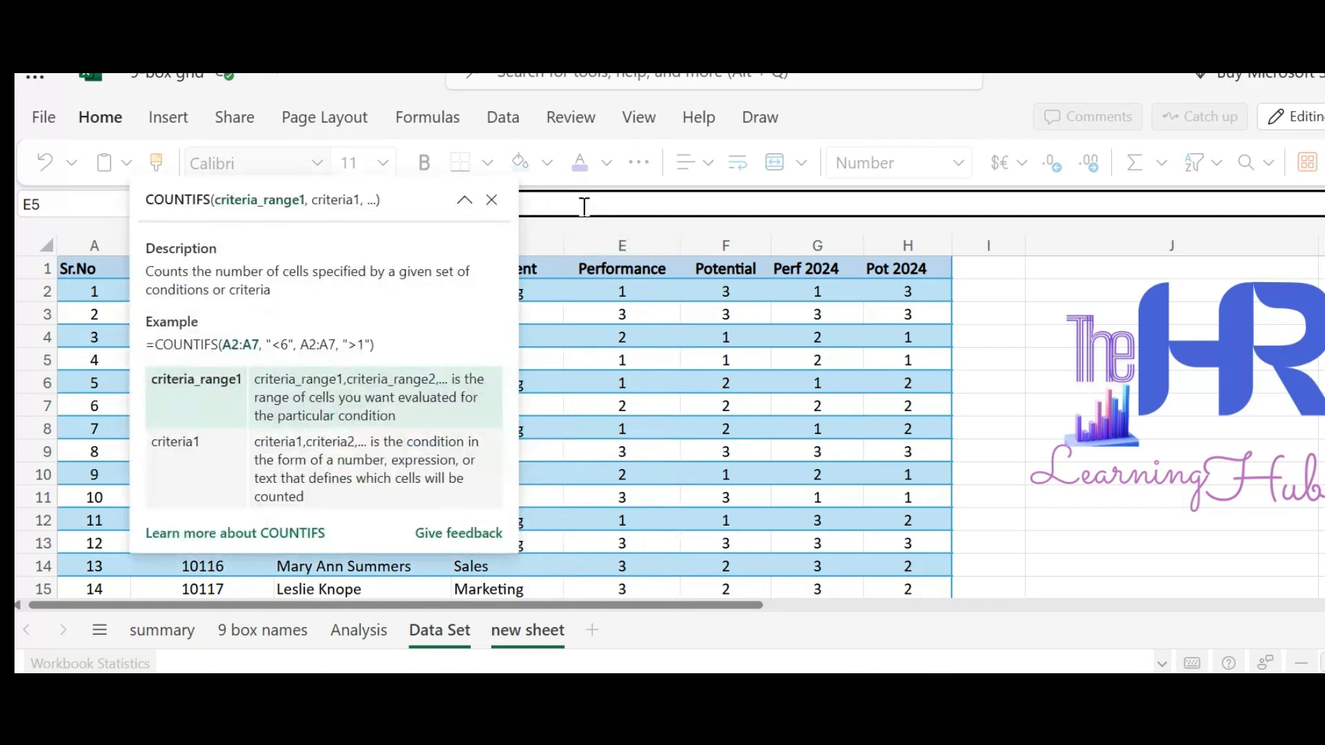
{"action": "type", "text": ","}
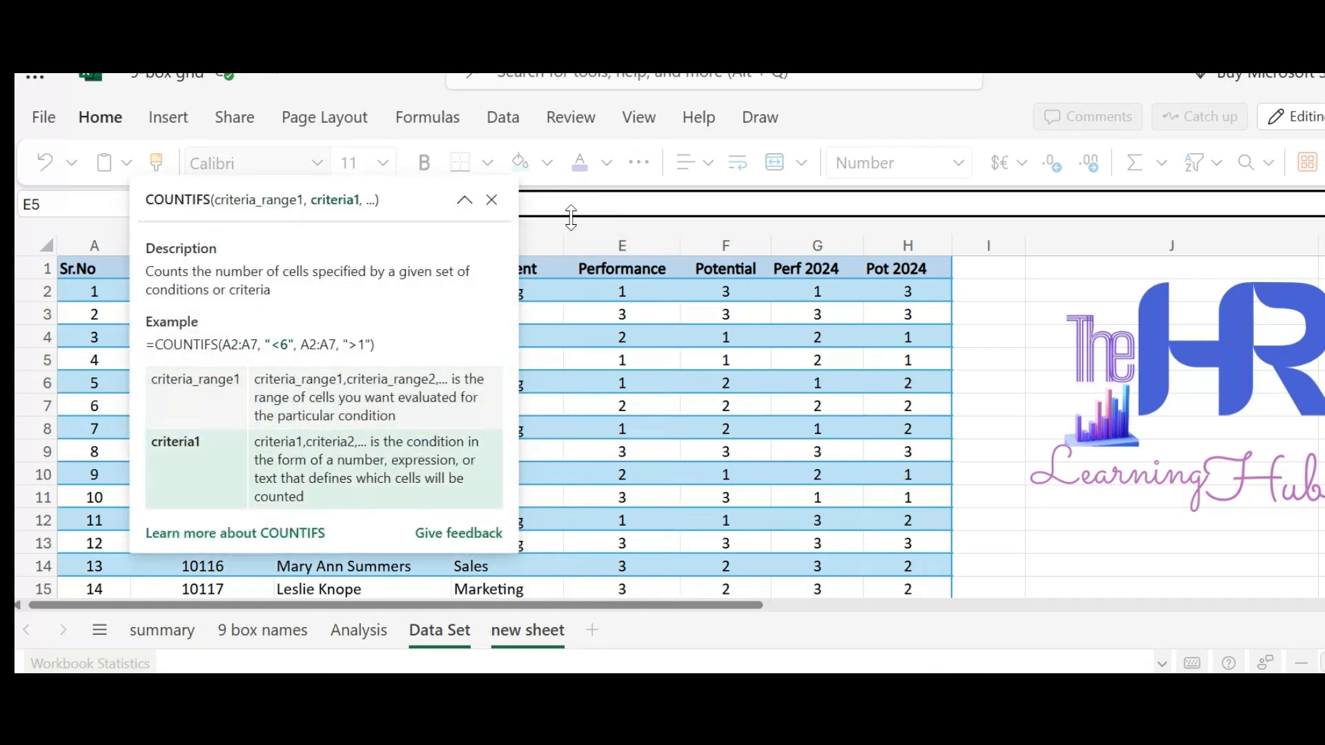
{"action": "left_click", "coordinate": [528, 630]}
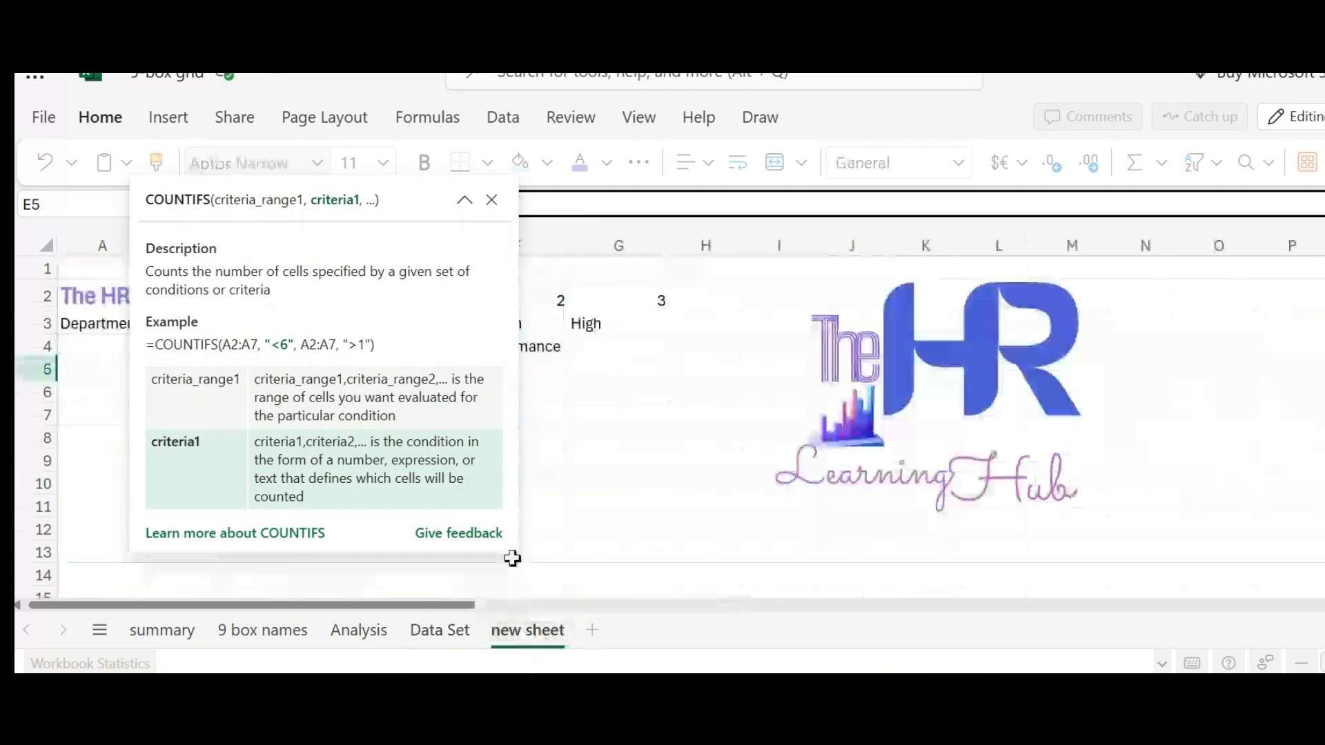
{"action": "left_click_drag", "start_coordinate": [435, 202], "coordinate": [1113, 187]}
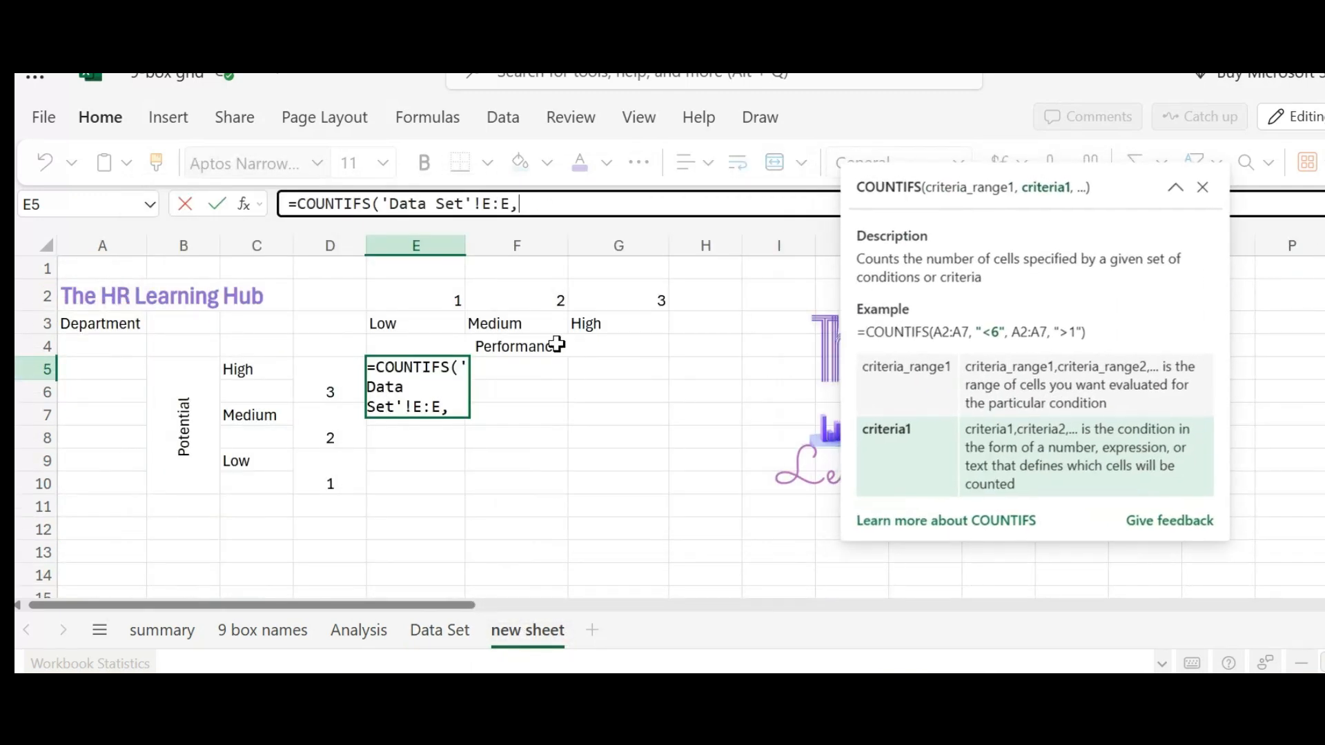
{"action": "left_click", "coordinate": [408, 294]}
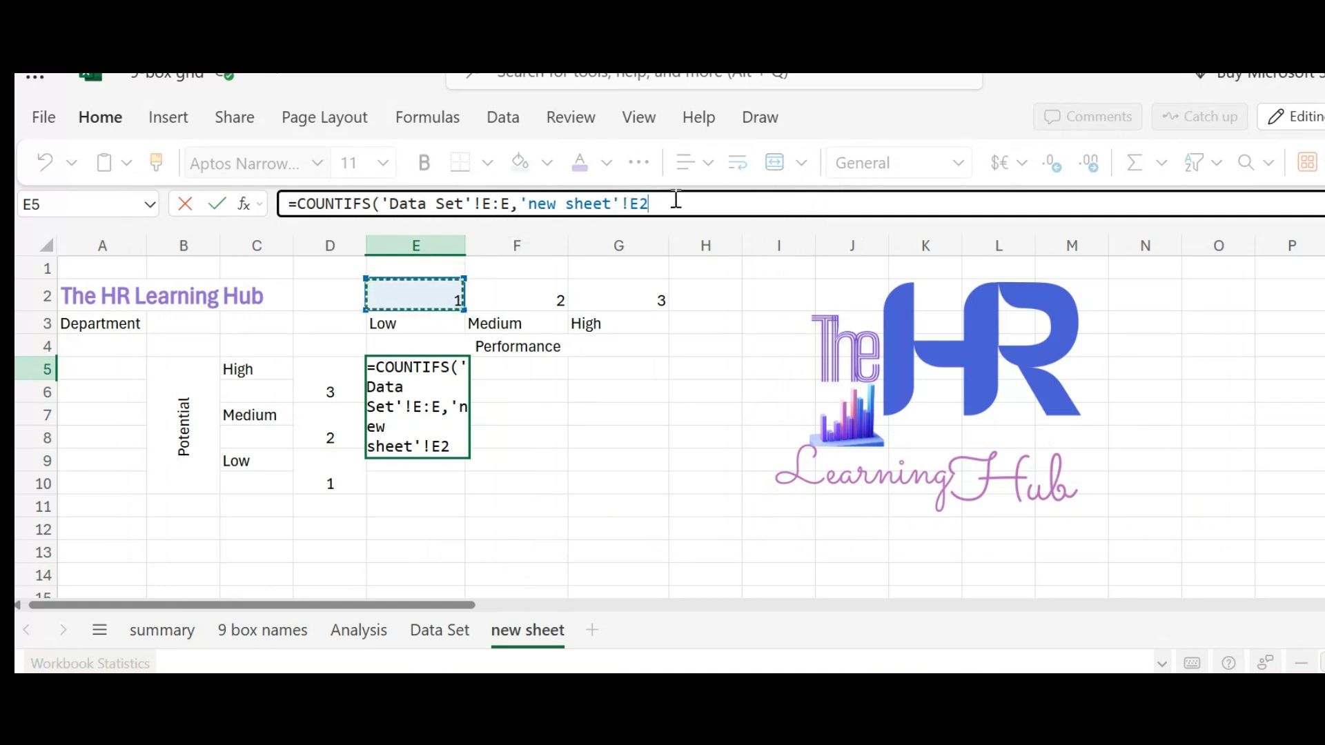
{"action": "type", "text": ","}
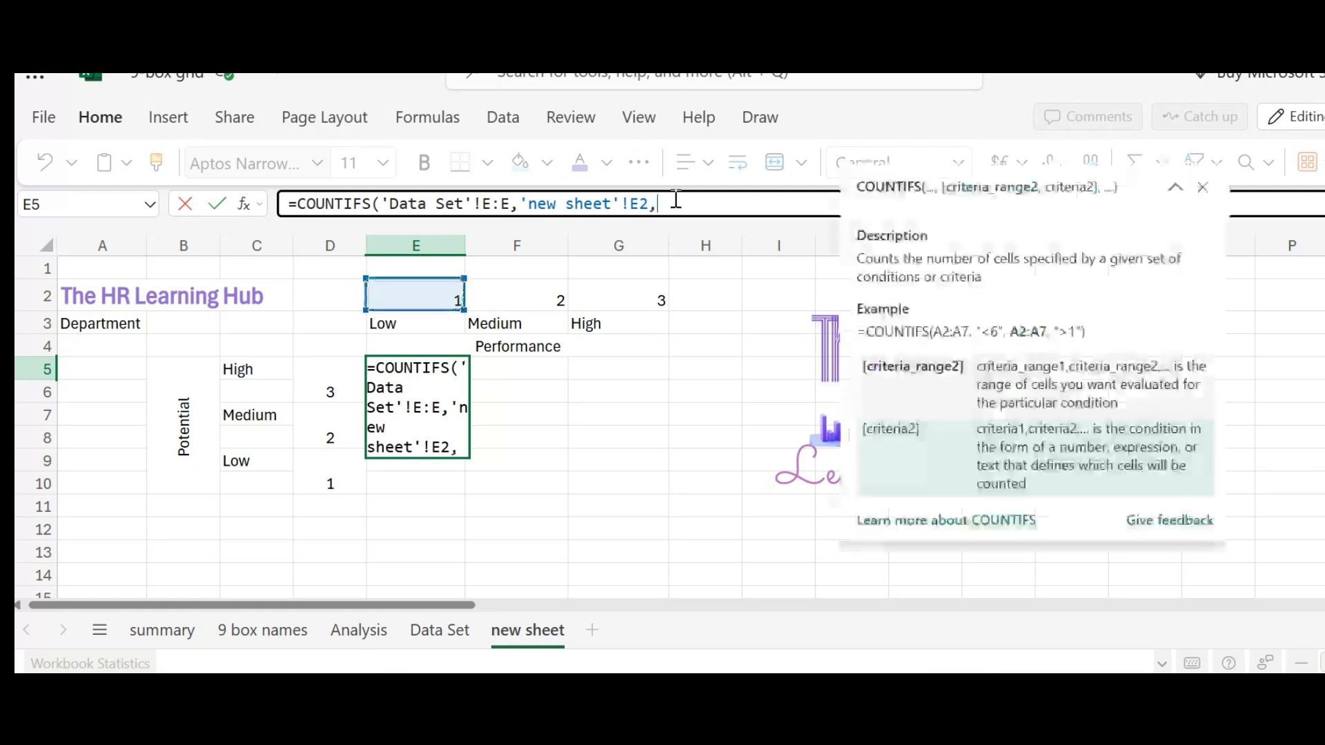
Step: Complete E5's COUNTIFS formula with the Data Set sheet's Potential column F:F matched against the potential score in D5 of new sheet
{"action": "left_click", "coordinate": [440, 631]}
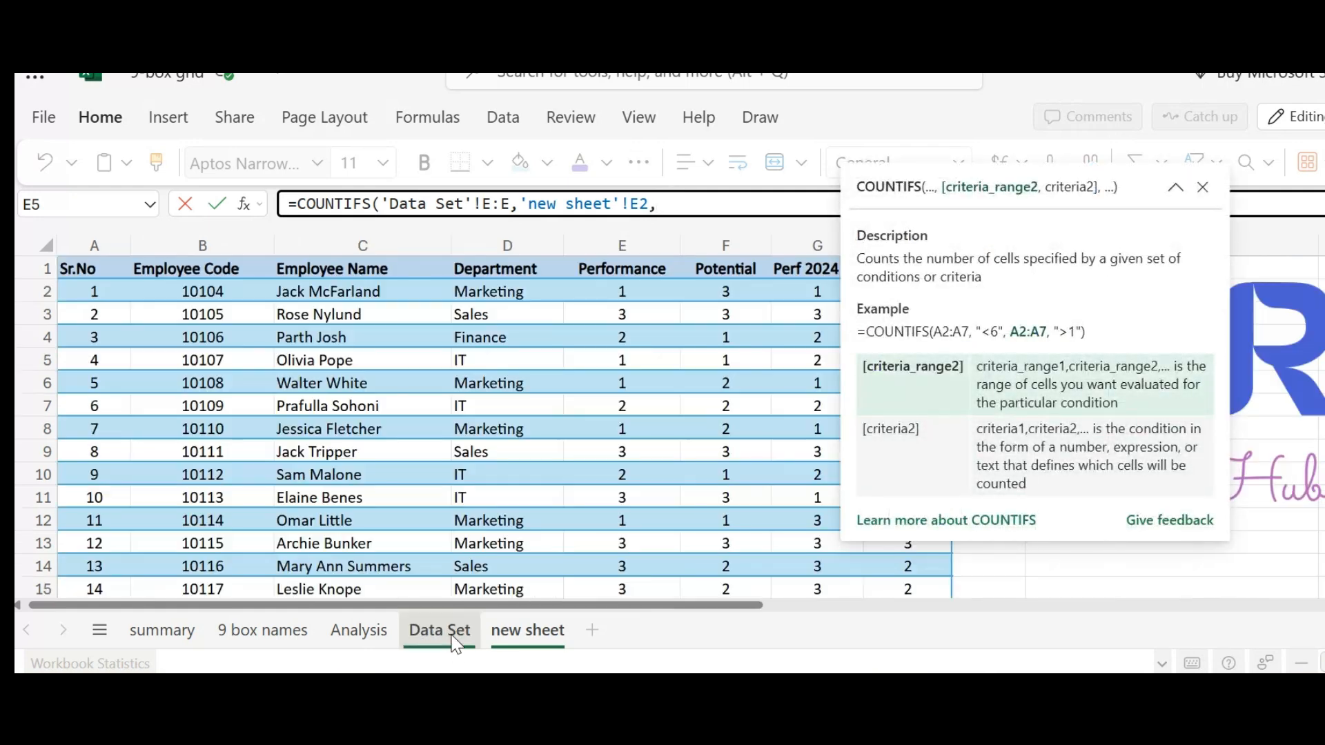
{"action": "left_click", "coordinate": [742, 245]}
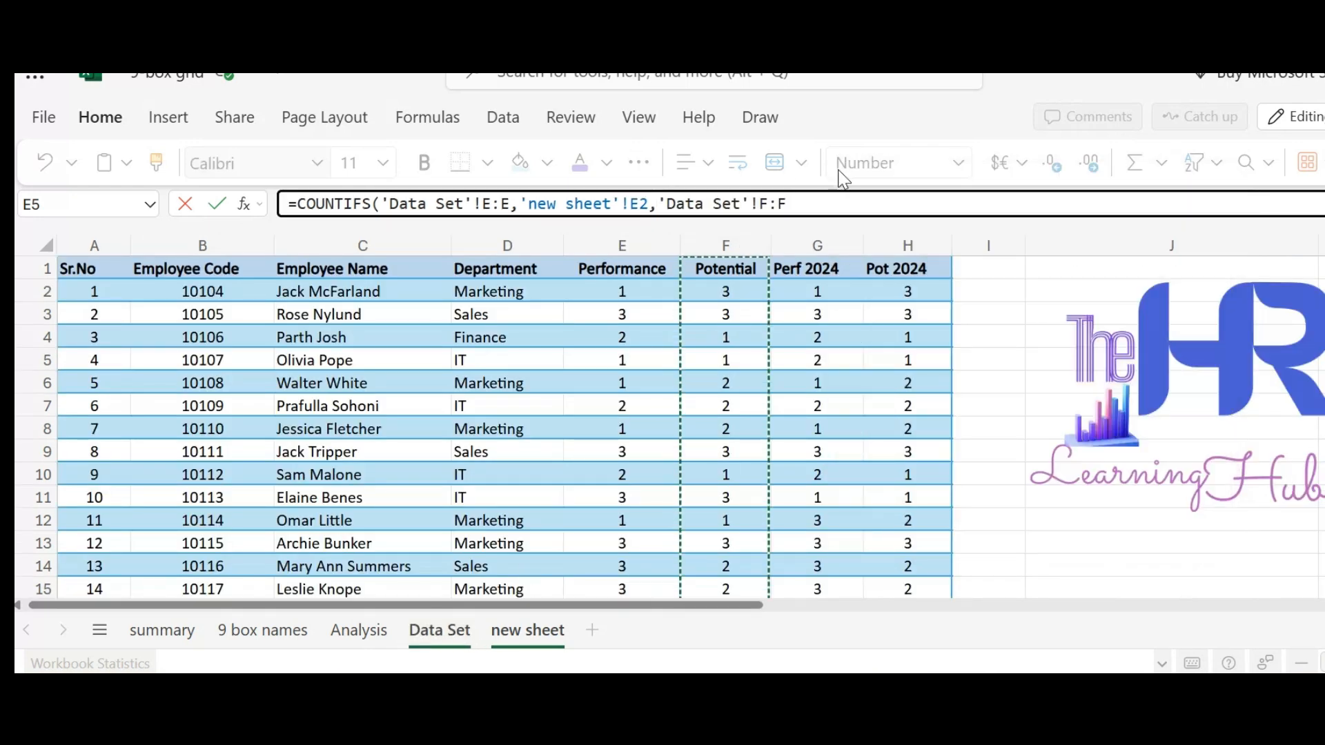
{"action": "type", "text": ","}
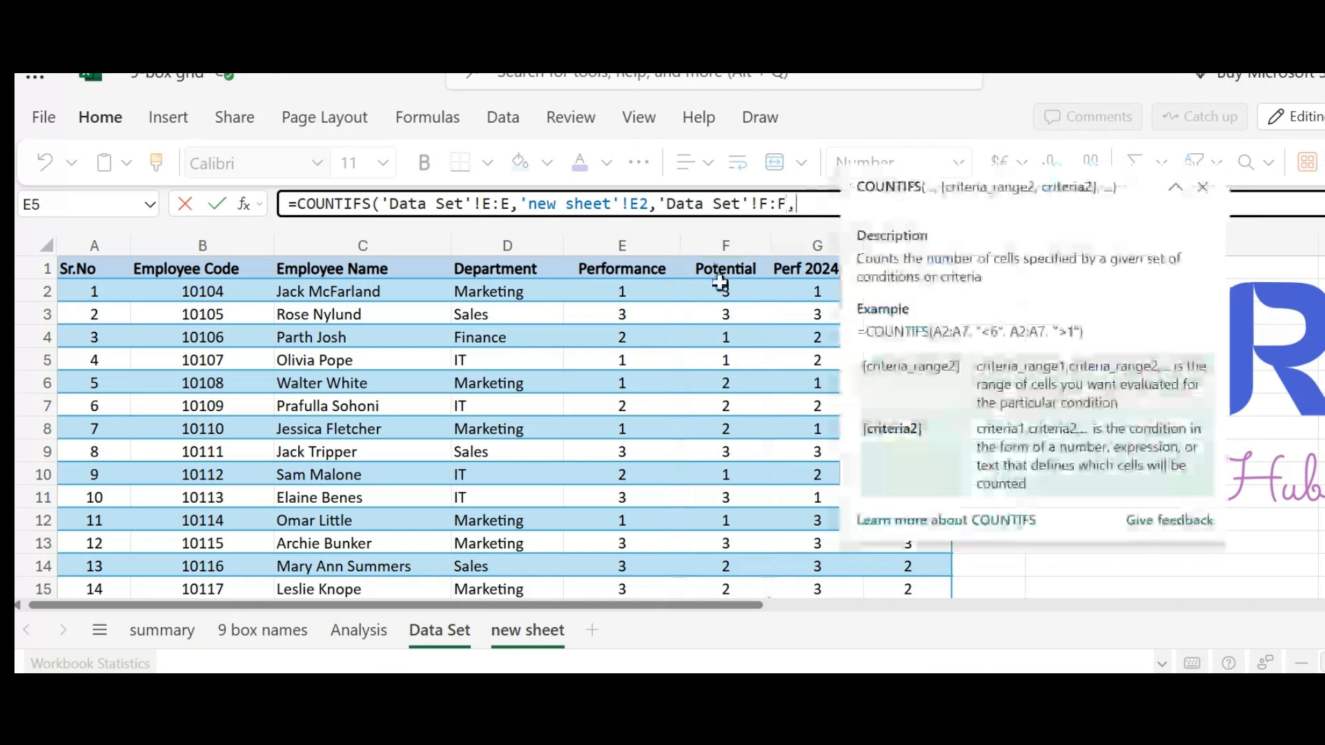
{"action": "left_click", "coordinate": [502, 639]}
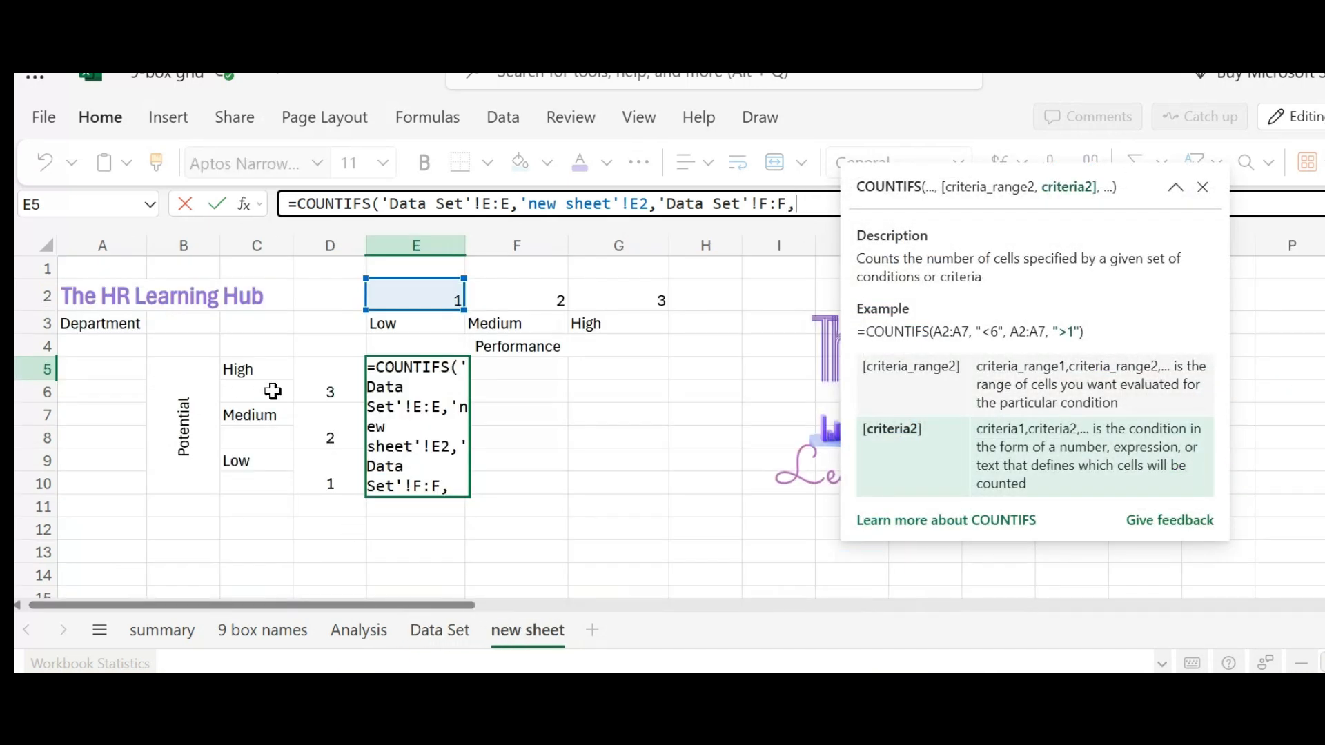
{"action": "left_click", "coordinate": [324, 390]}
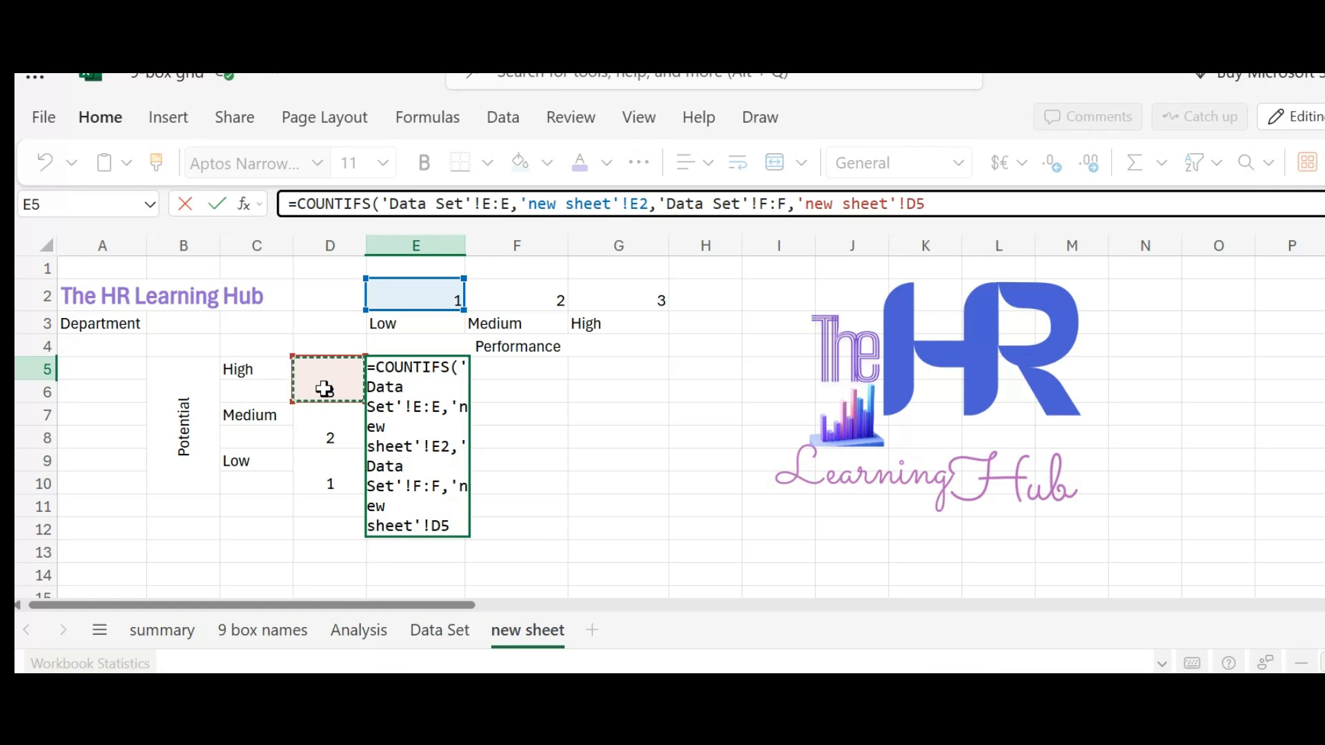
{"action": "type", "text": ")"}
{"action": "key", "text": "Return"}
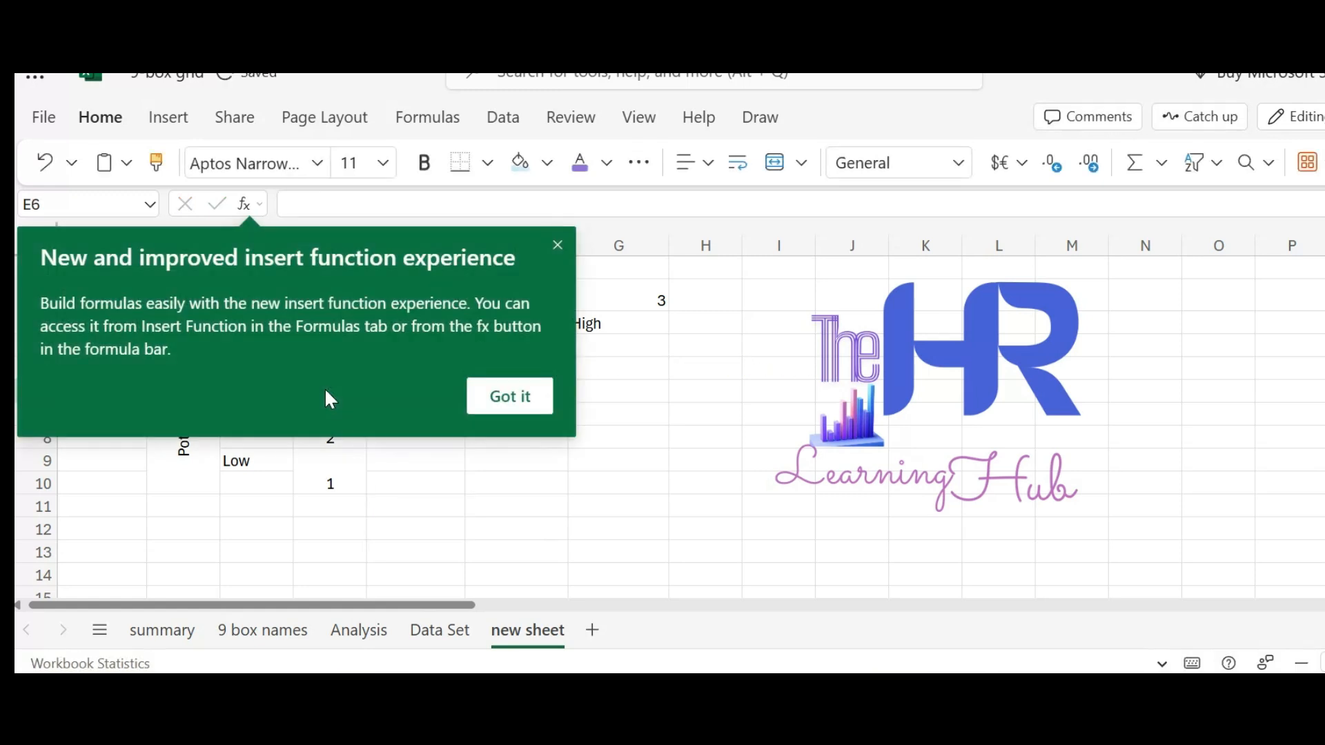
{"action": "left_click", "coordinate": [479, 393]}
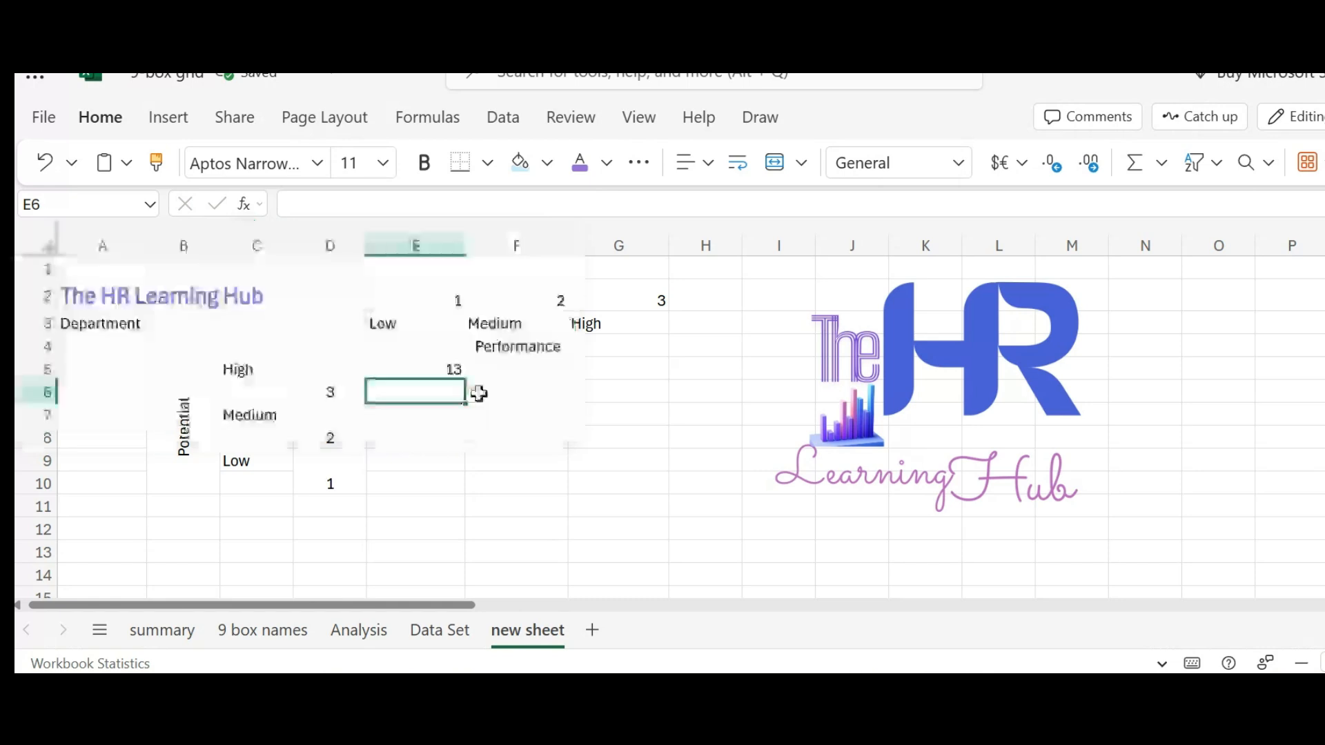
{"action": "left_click", "coordinate": [442, 367]}
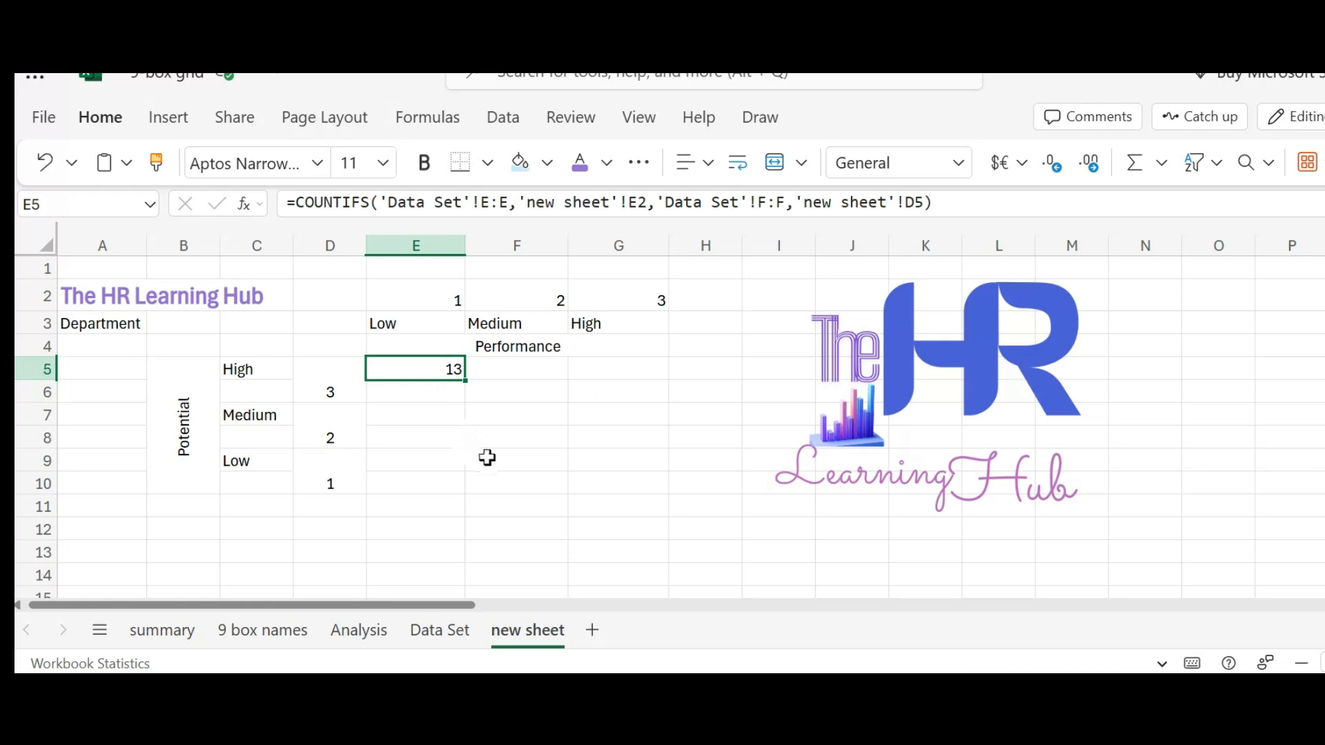
Step: Start a COUNTIFS formula in F5 that matches the Data Set sheet's Performance column E:E against the performance score in F2 of new sheet
{"action": "left_click", "coordinate": [517, 365]}
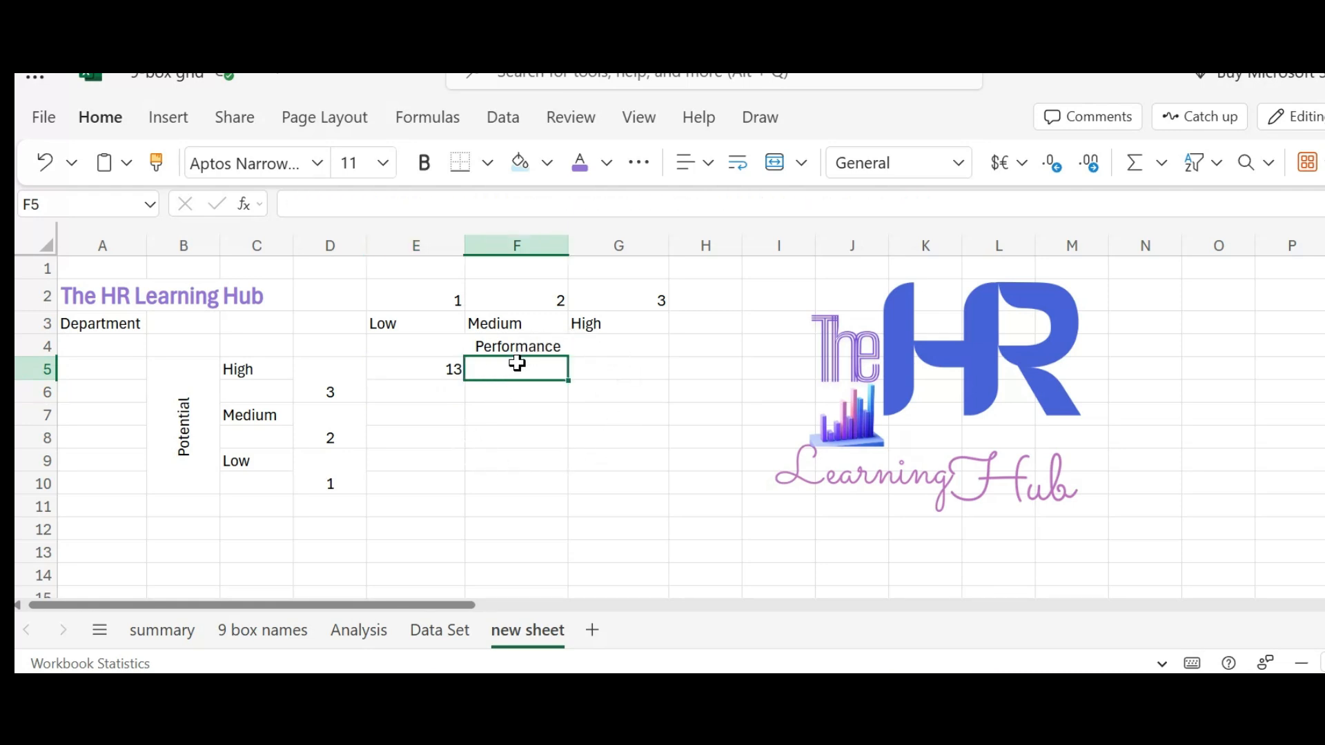
{"action": "type", "text": "=count"}
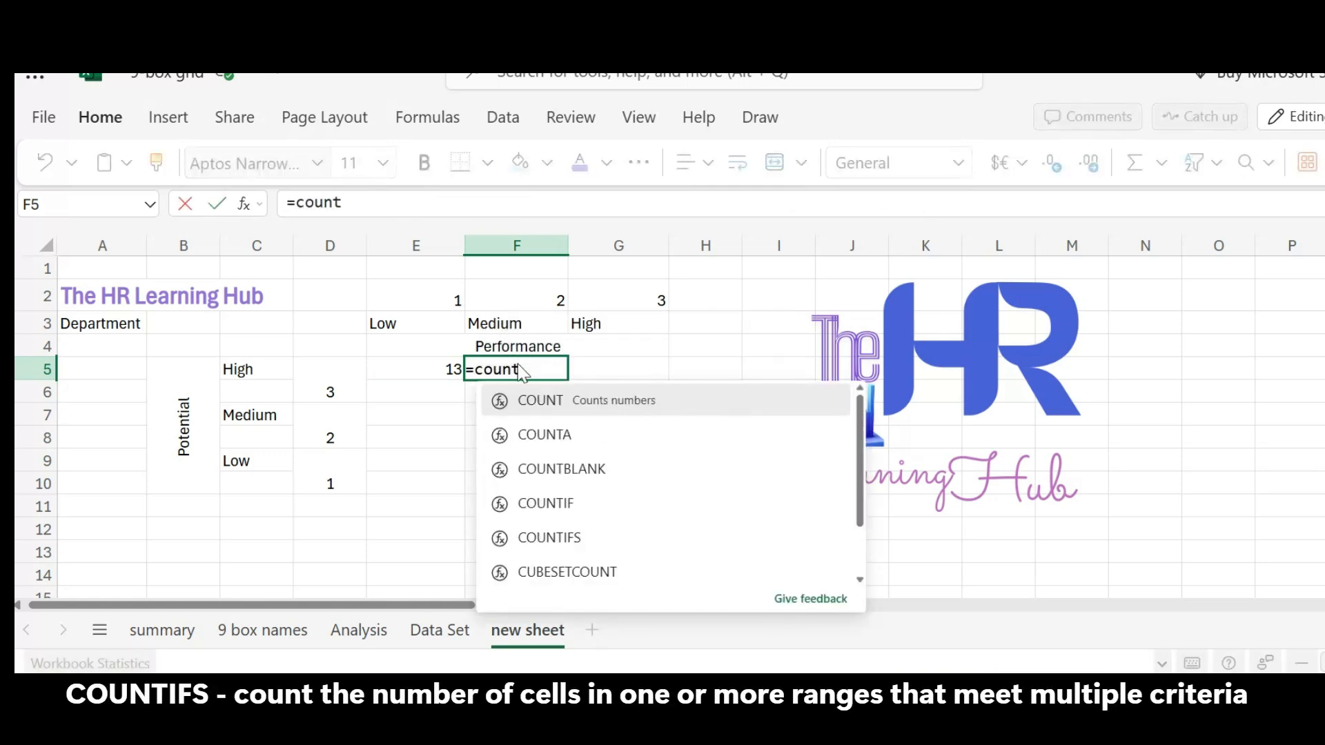
{"action": "key", "text": "Down"}
{"action": "key", "text": "Down"}
{"action": "key", "text": "Down"}
{"action": "key", "text": "Down"}
{"action": "key", "text": "Tab"}
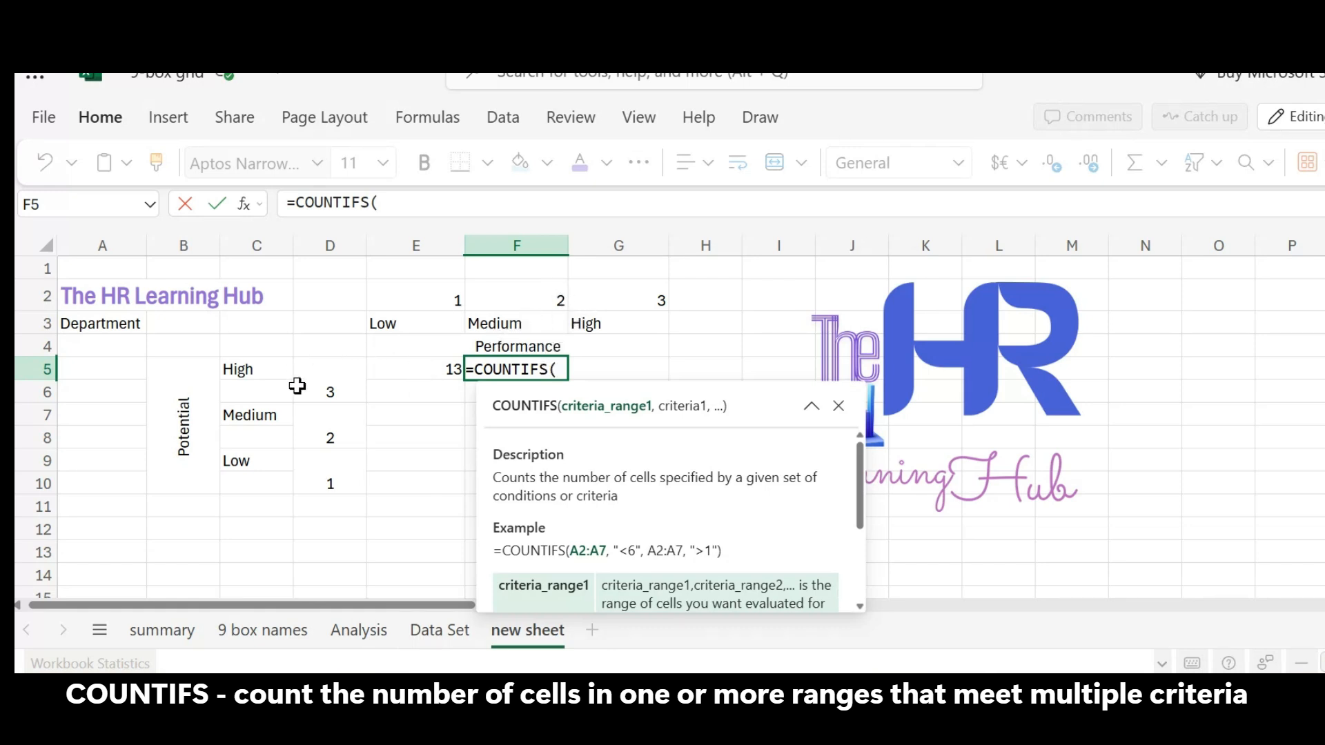
{"action": "left_click", "coordinate": [440, 630]}
{"action": "left_click_drag", "start_coordinate": [508, 254], "coordinate": [1201, 235]}
{"action": "left_click", "coordinate": [619, 235]}
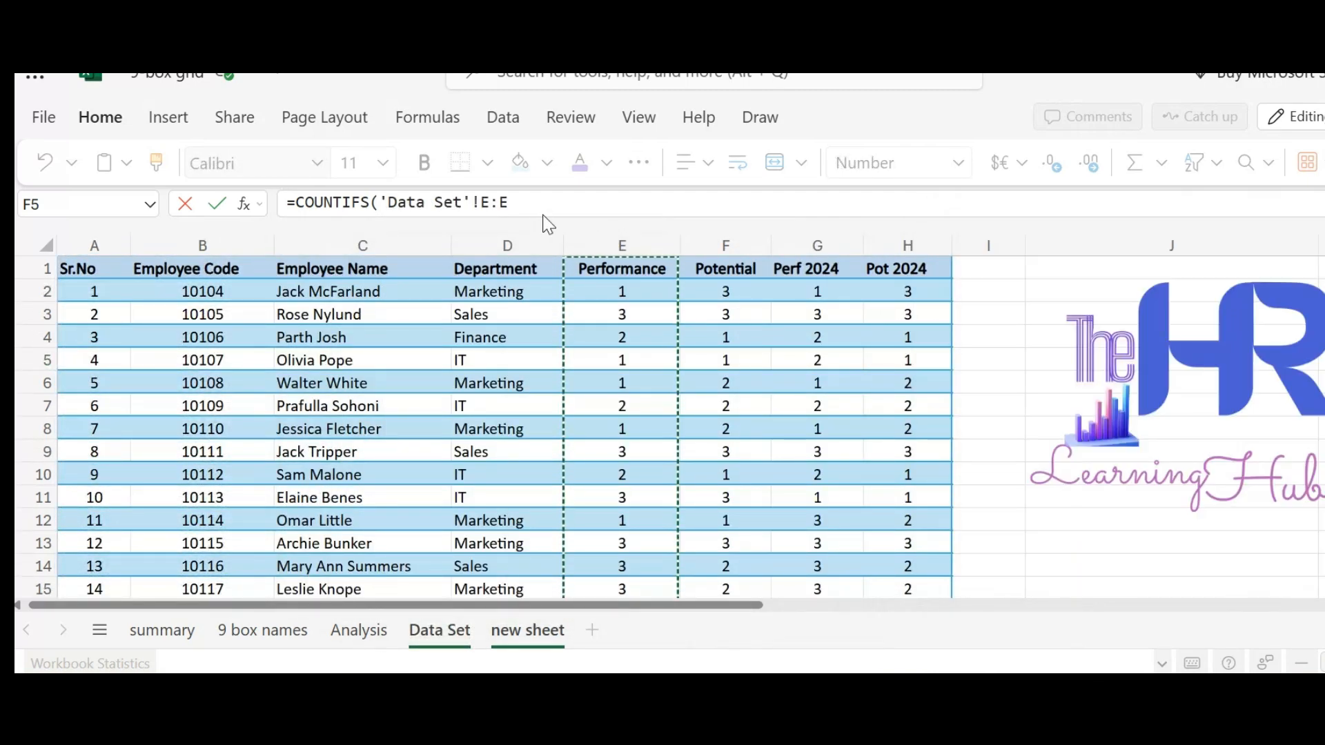
{"action": "left_click", "coordinate": [542, 205]}
{"action": "type", "text": ","}
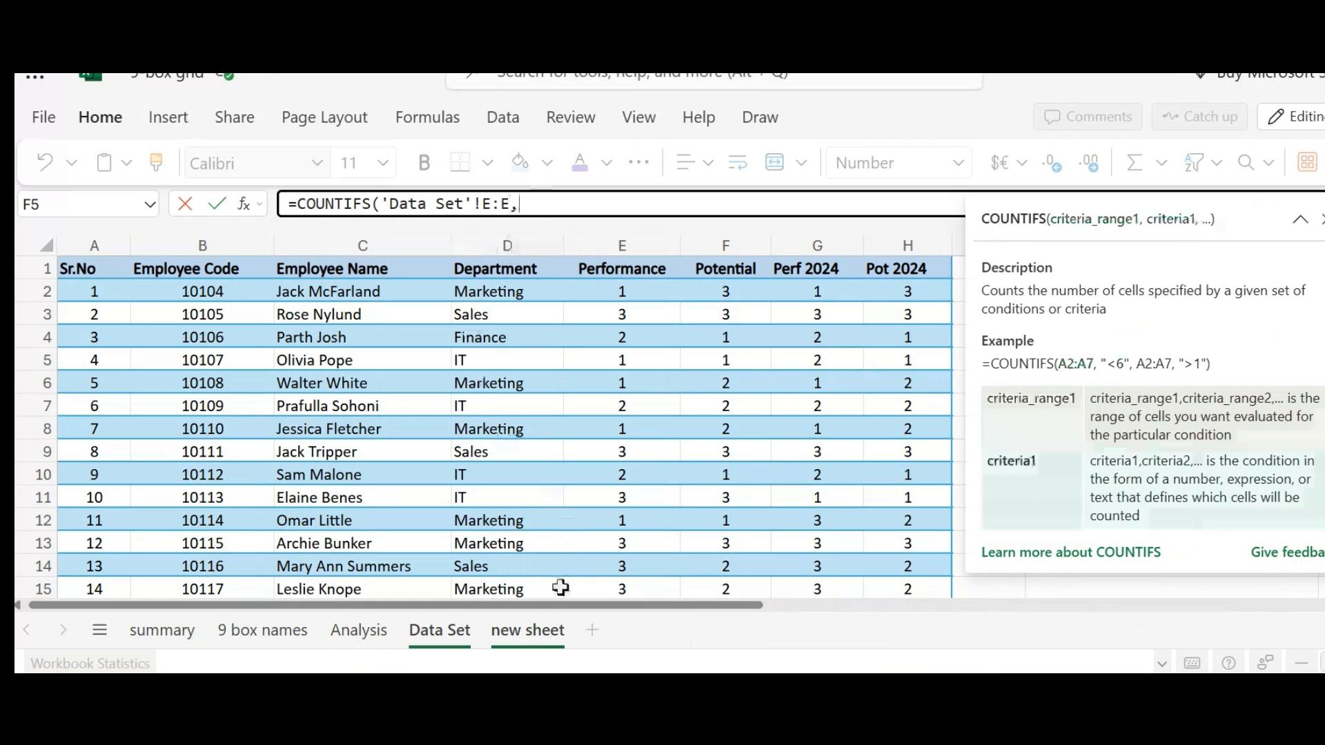
{"action": "left_click", "coordinate": [546, 631]}
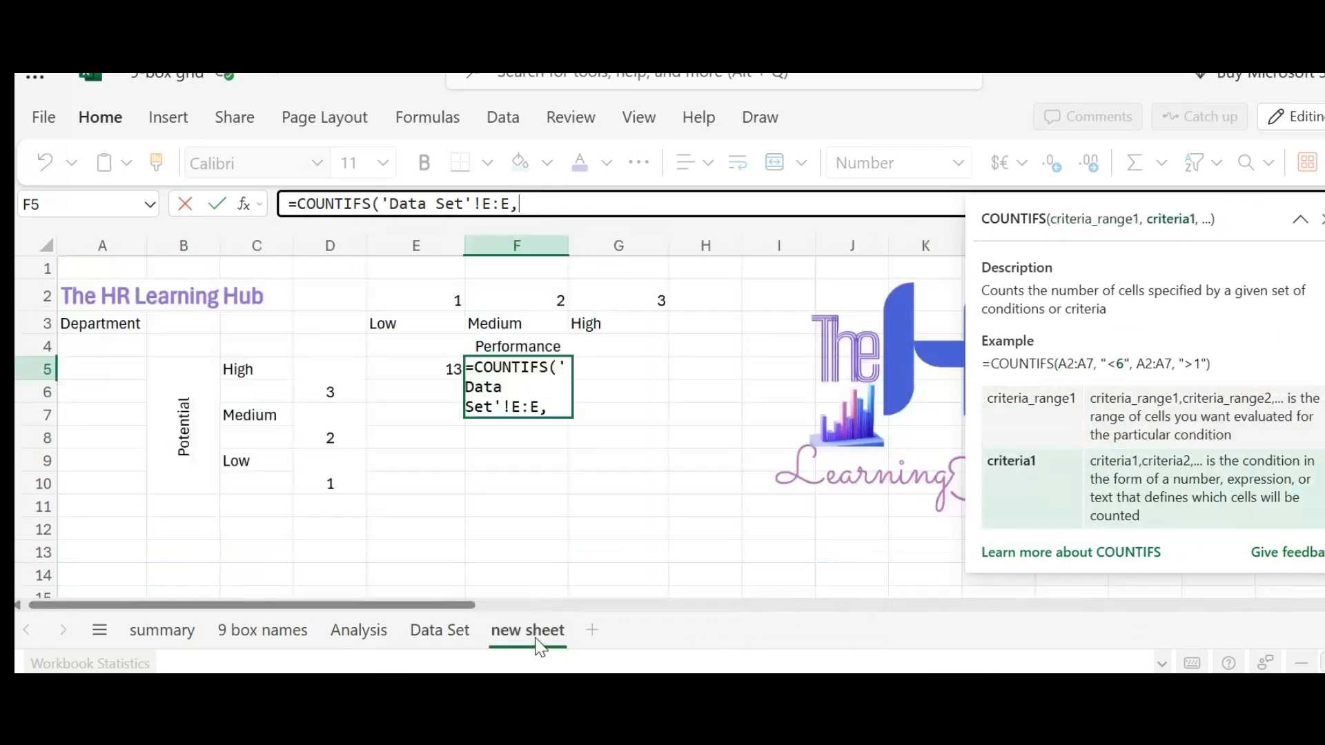
{"action": "left_click", "coordinate": [549, 299]}
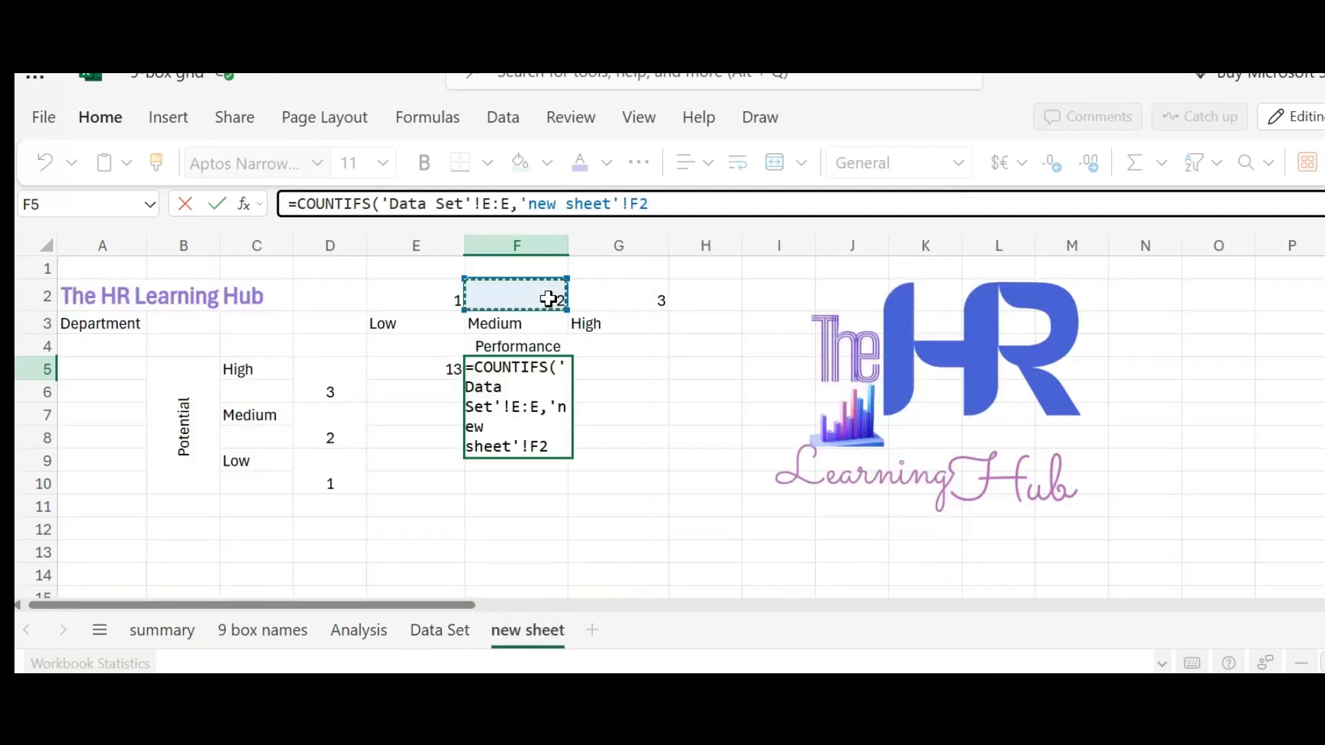
{"action": "type", "text": ","}
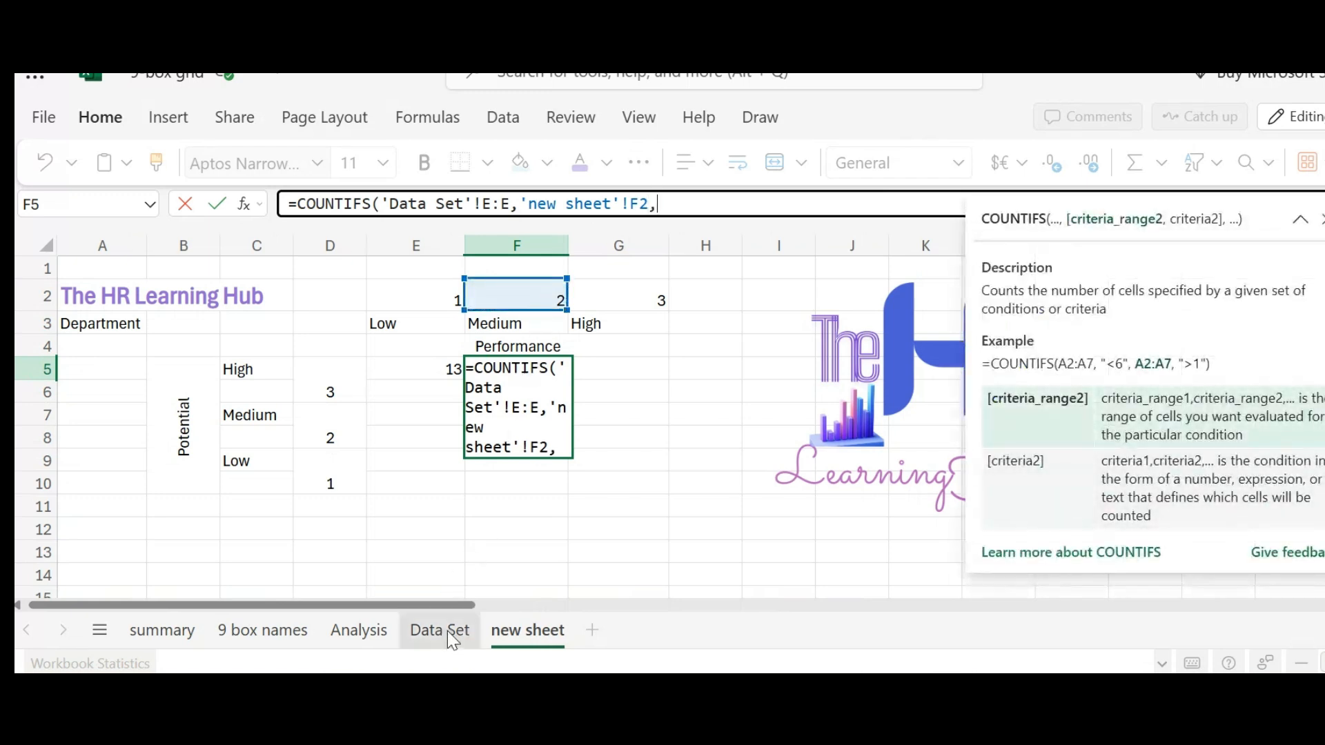
Step: Complete F5's COUNTIFS formula with the Data Set table's Potential column, Table1[Potential], matched against the potential score in D5 of new sheet
{"action": "left_click", "coordinate": [441, 631]}
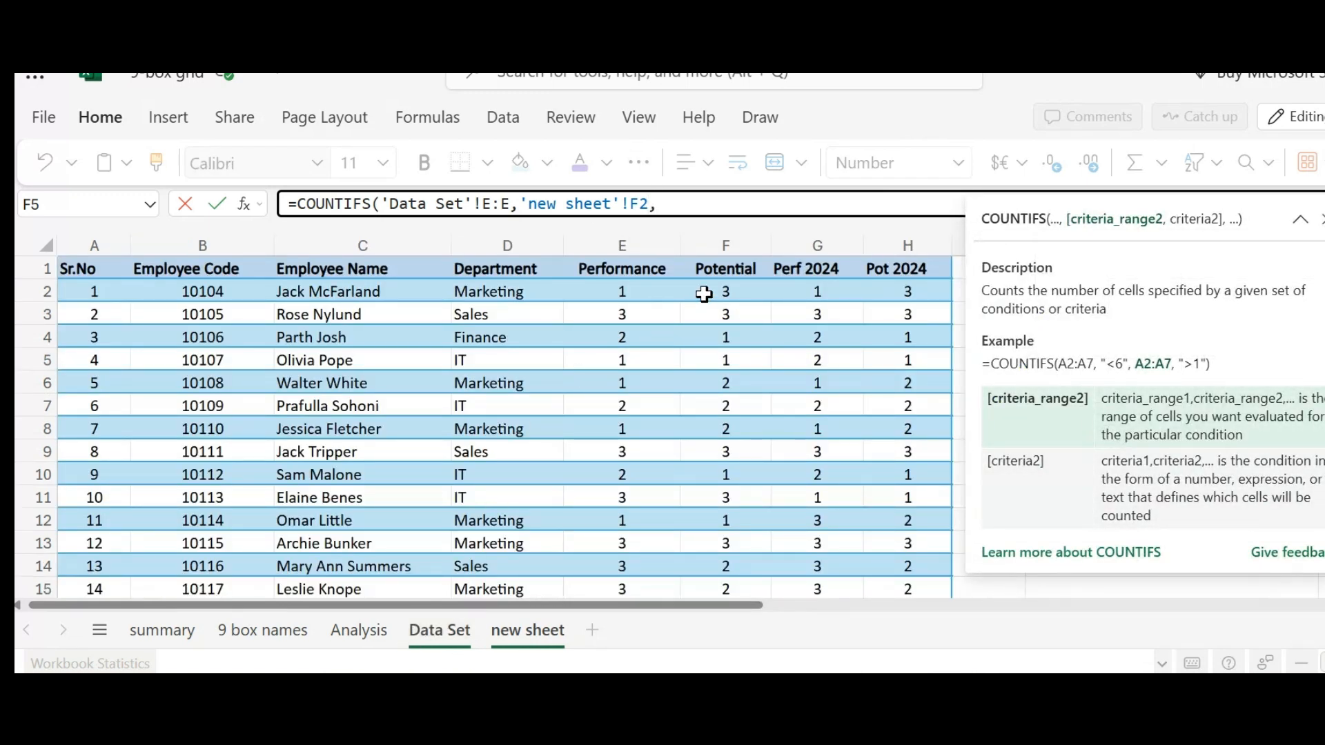
{"action": "left_click", "coordinate": [718, 252]}
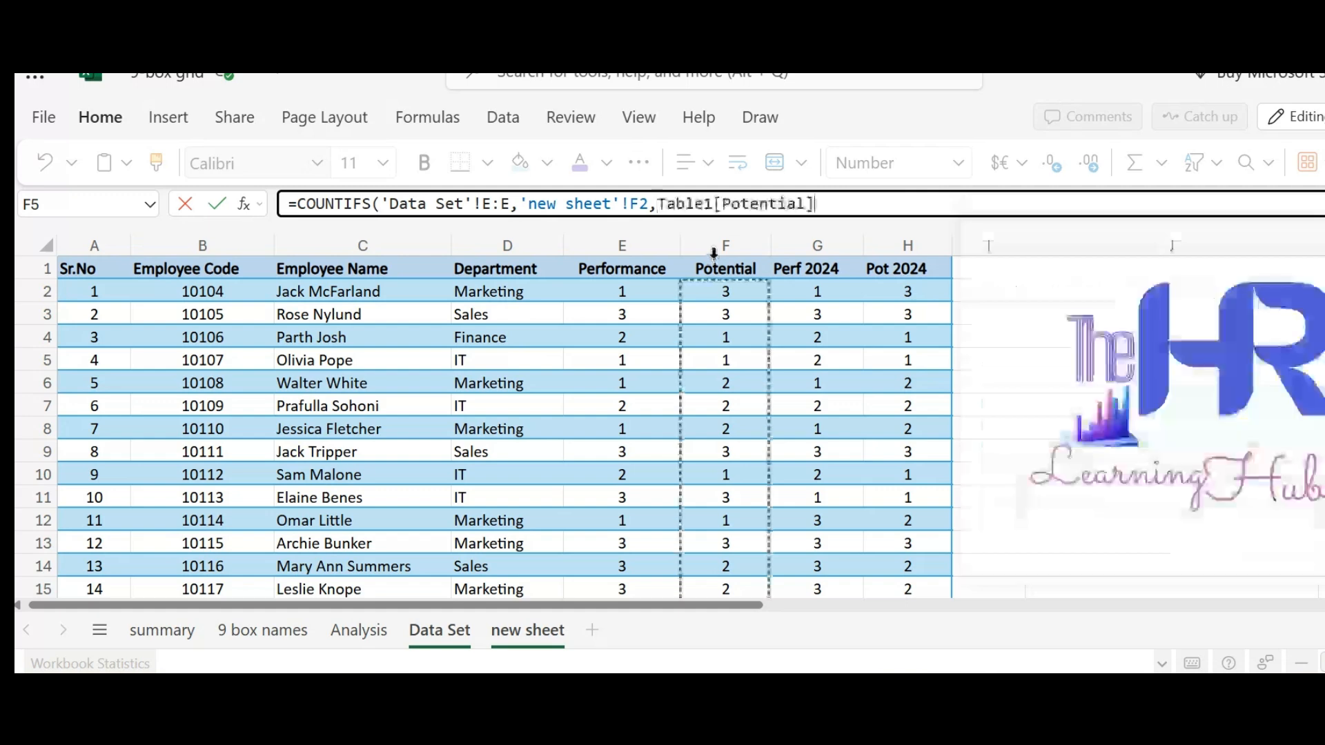
{"action": "type", "text": ","}
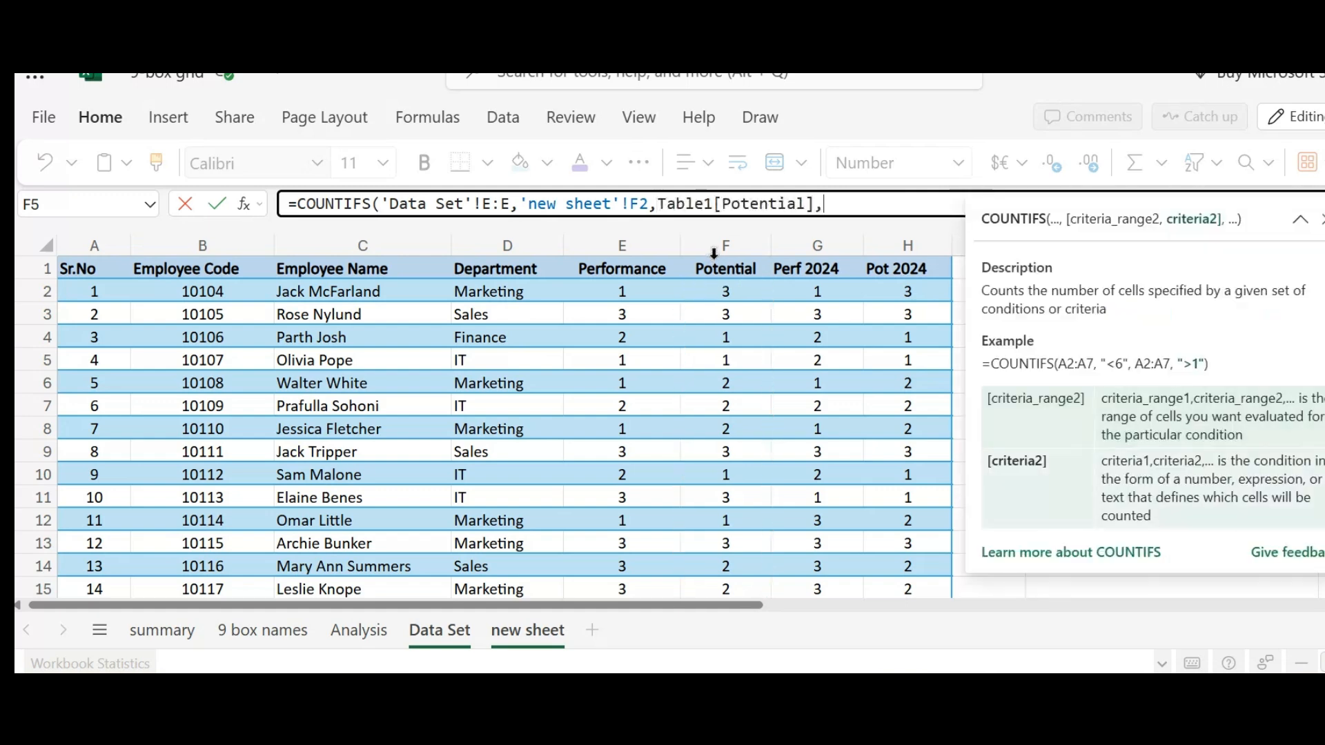
{"action": "left_click", "coordinate": [528, 631]}
{"action": "left_click", "coordinate": [316, 373]}
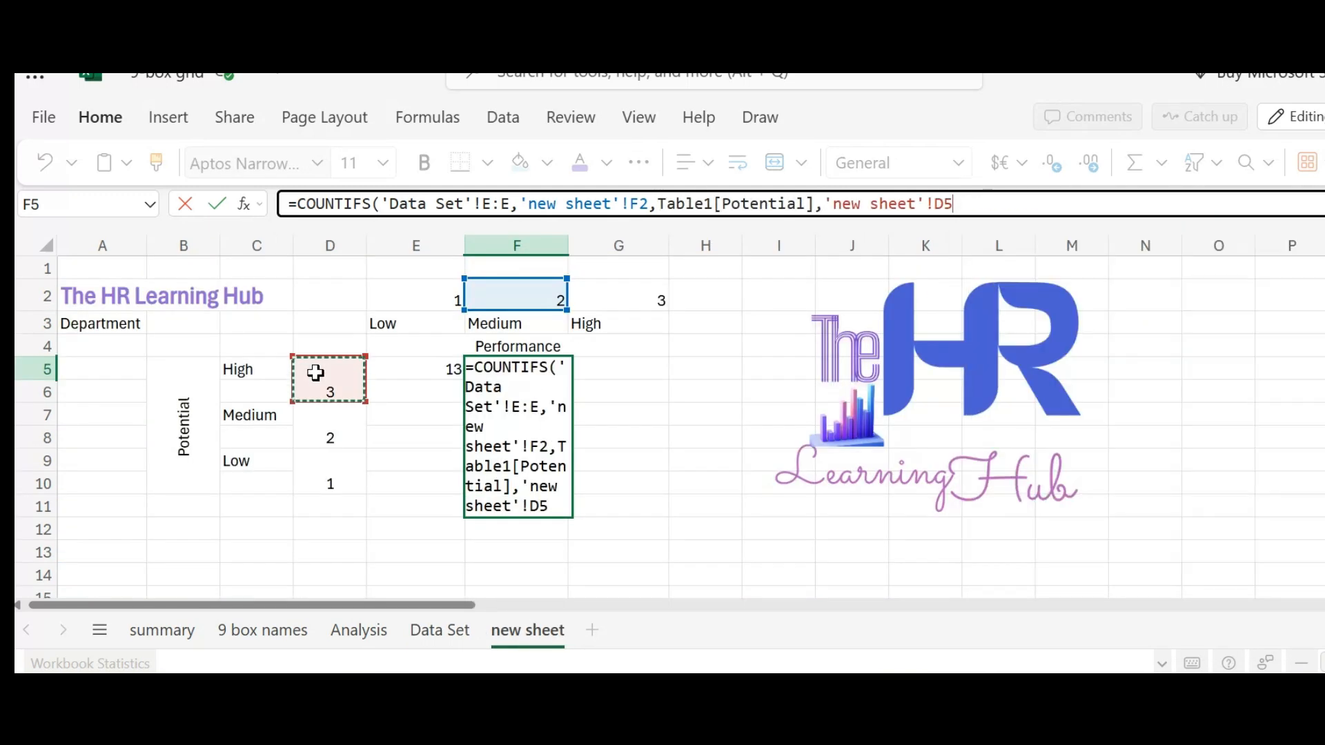
{"action": "key", "text": "Return"}
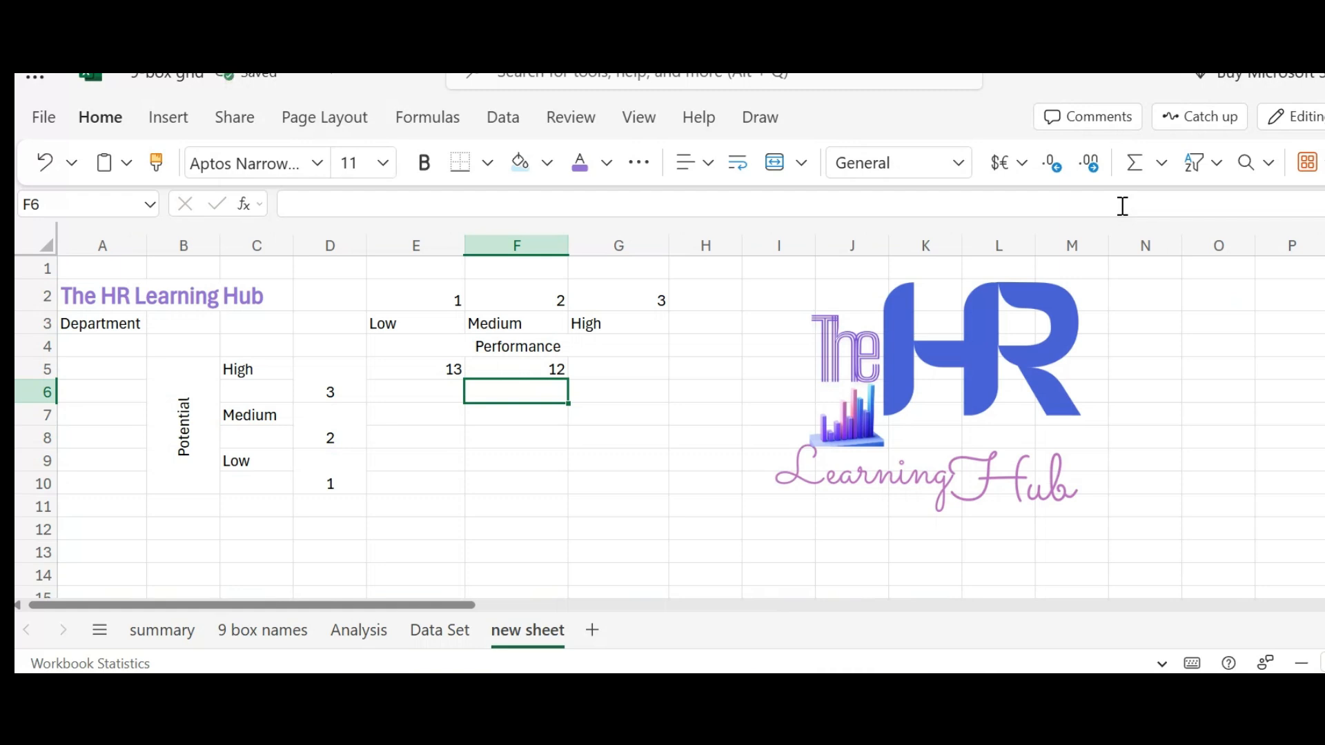
Step: Complete the COUNTIFS formula in G9 with the low potential score in D9 as its second criterion
{"action": "left_click", "coordinate": [628, 370]}
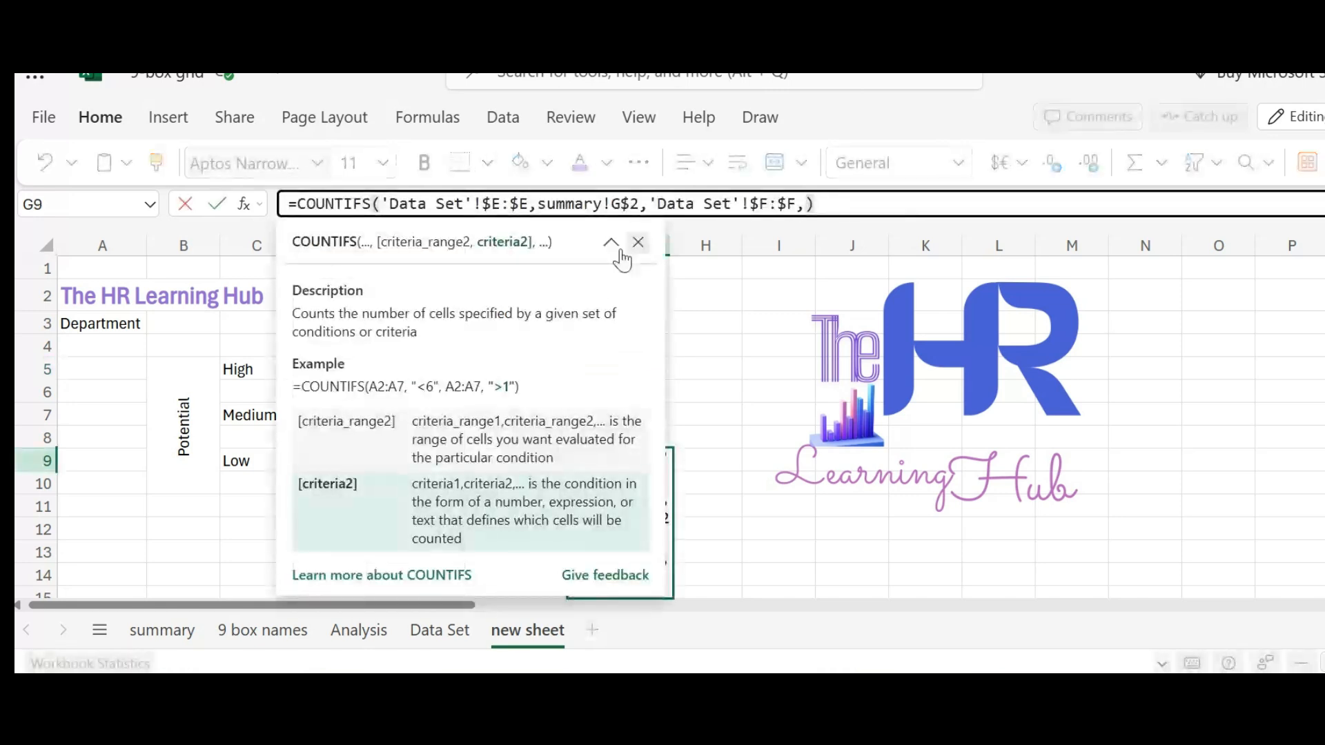
{"action": "left_click_drag", "start_coordinate": [541, 242], "coordinate": [1092, 235]}
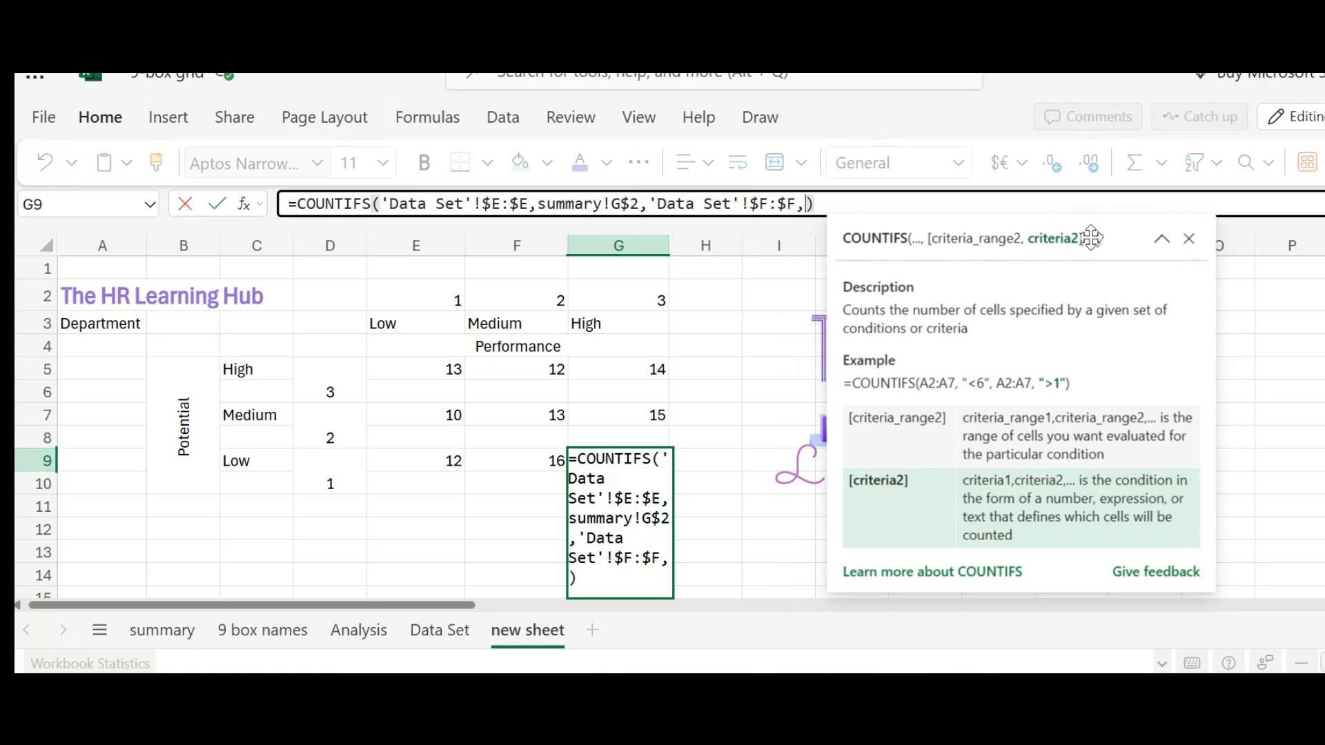
{"action": "left_click", "coordinate": [331, 480]}
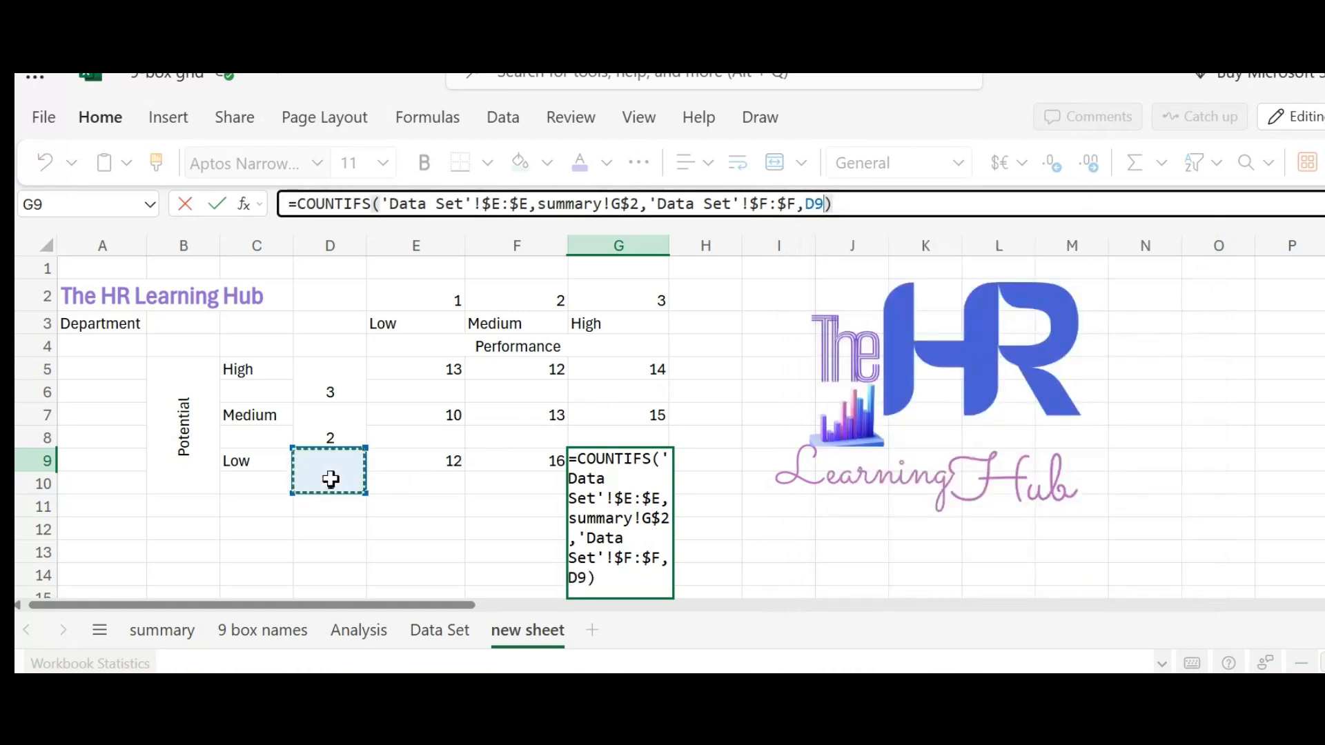
{"action": "key", "text": "Return"}
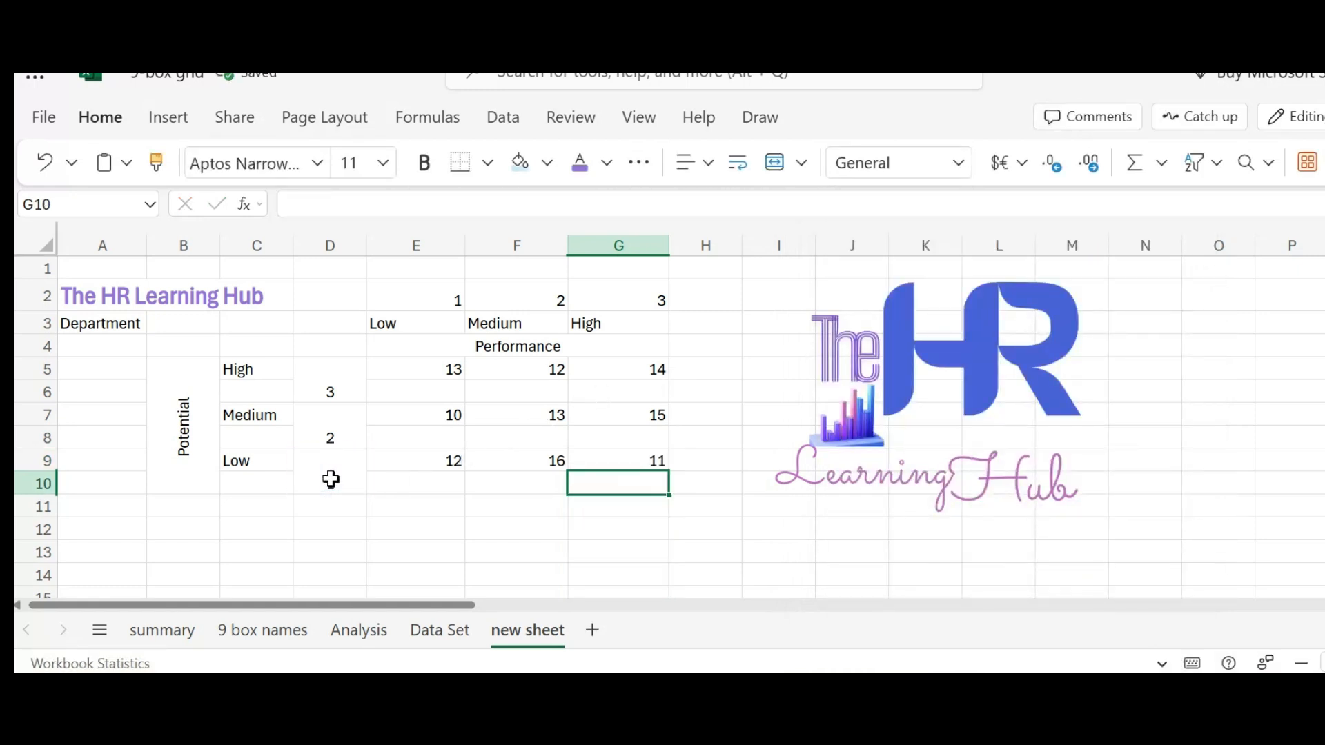
{"action": "key", "text": "Up"}
Step: Add the label Total E C in A4, below the Department label
{"action": "left_click", "coordinate": [439, 384]}
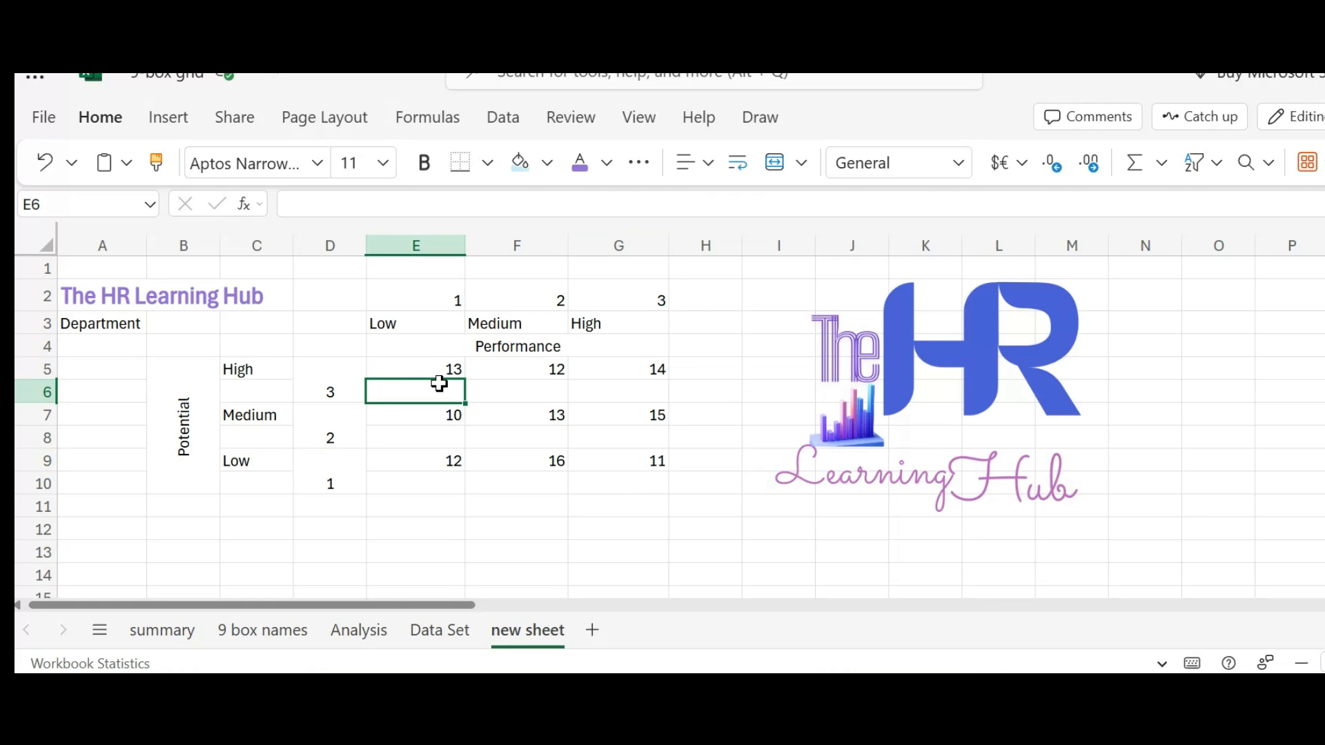
{"action": "left_click", "coordinate": [116, 346]}
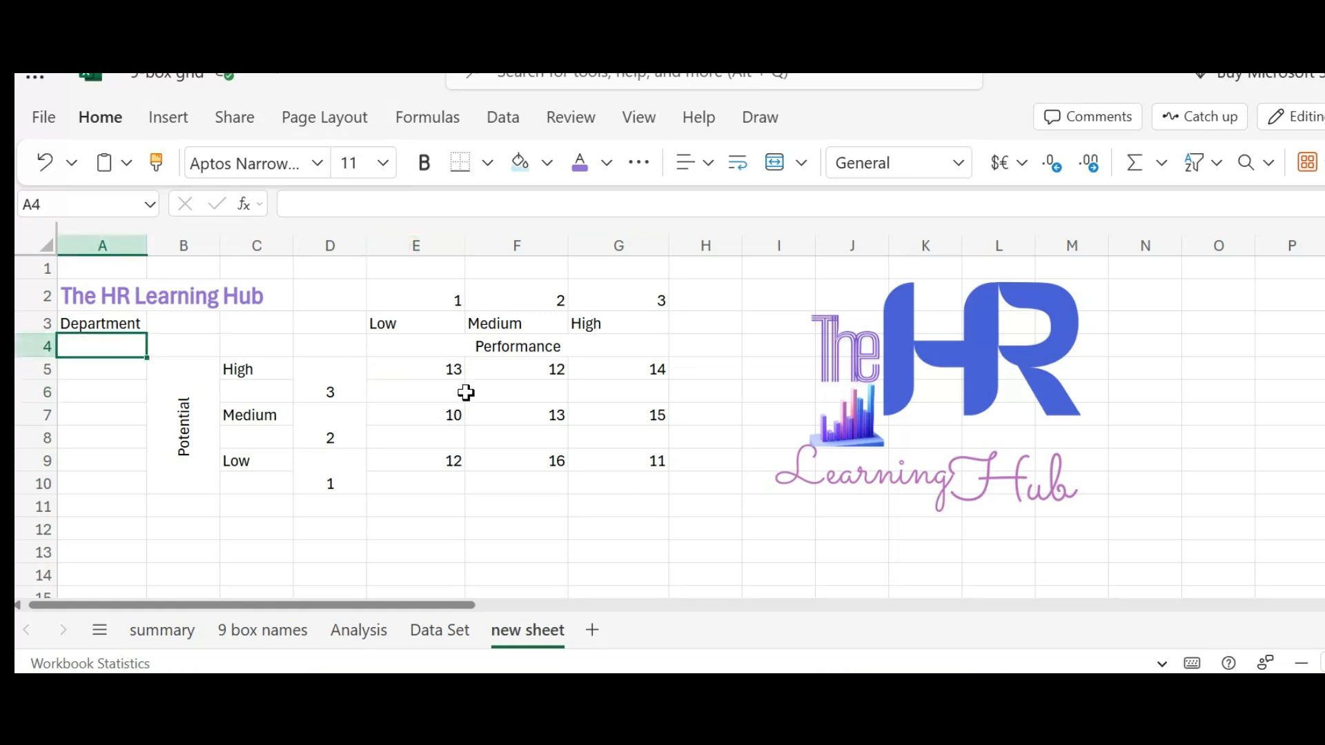
{"action": "type", "text": "Total E"}
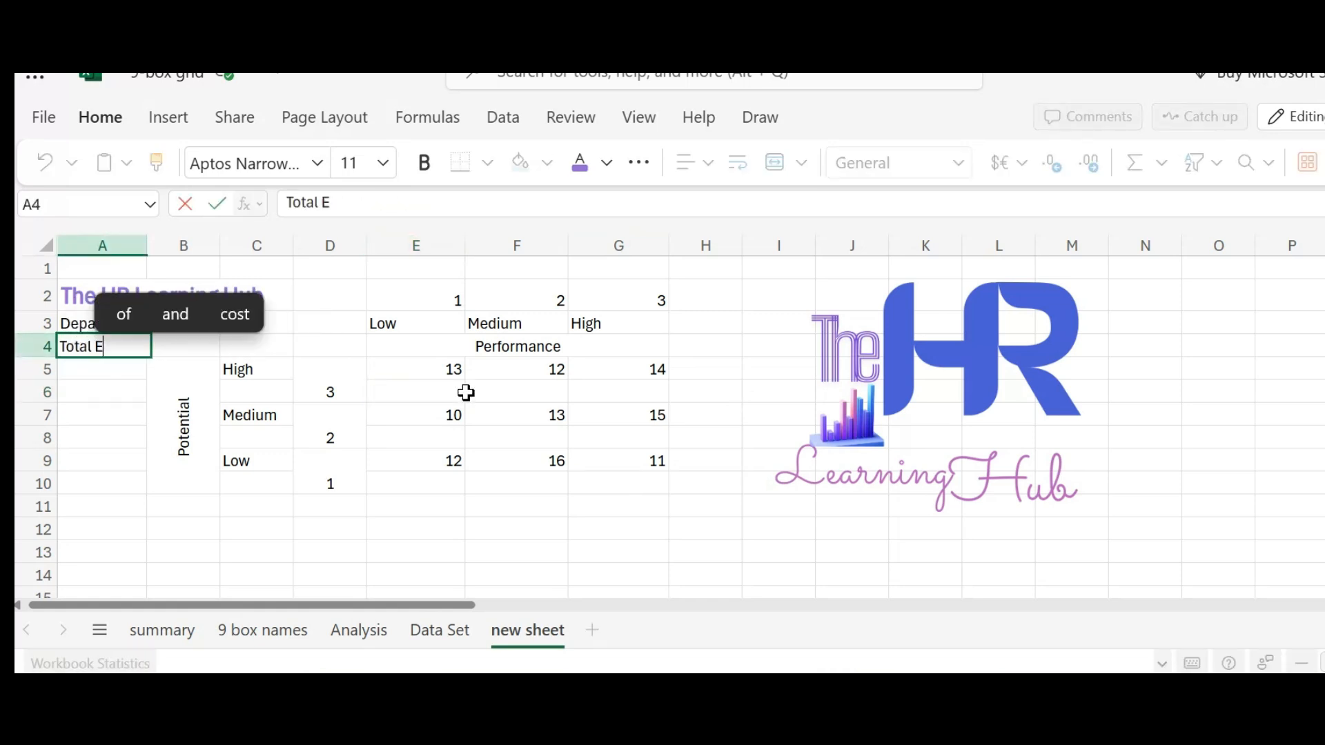
{"action": "type", "text": " C"}
{"action": "key", "text": "Tab"}
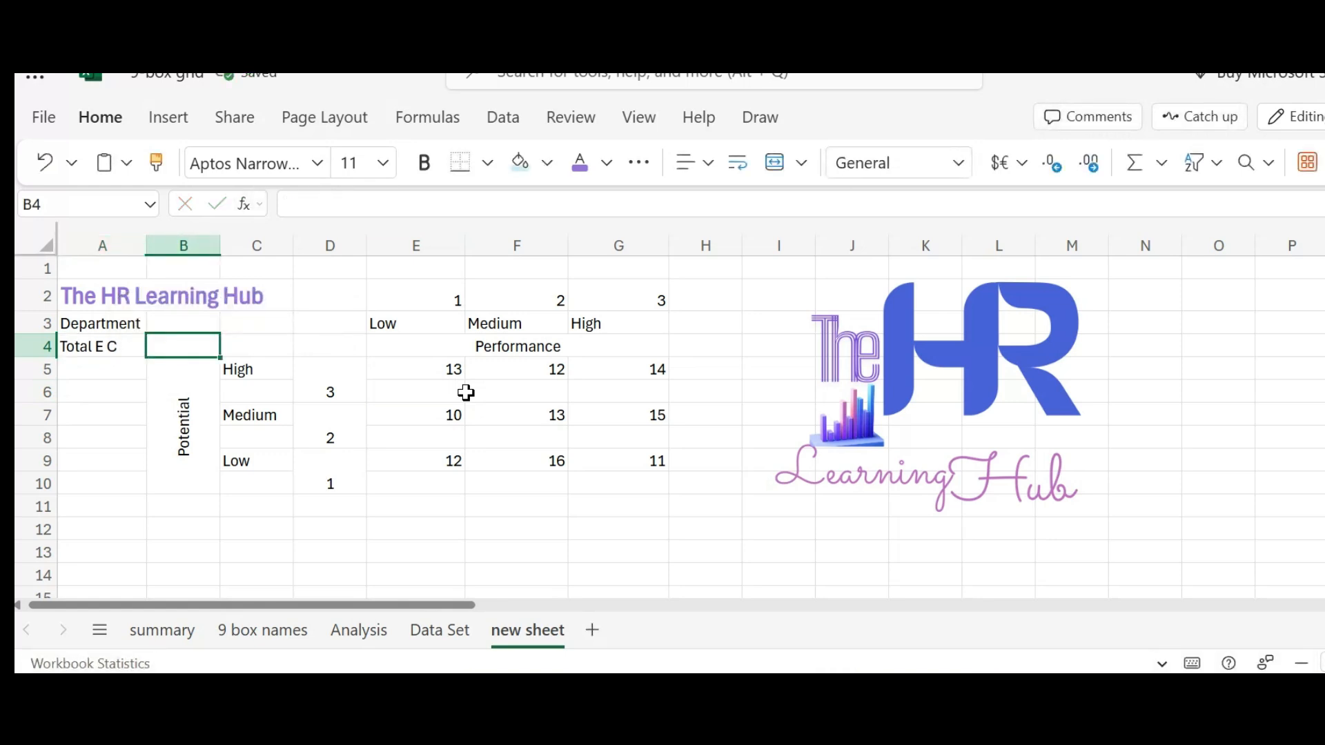
Step: Enter a COUNT formula in B4 that counts the entries in the Data Set sheet's Performance column E:E
{"action": "type", "text": "=coun"}
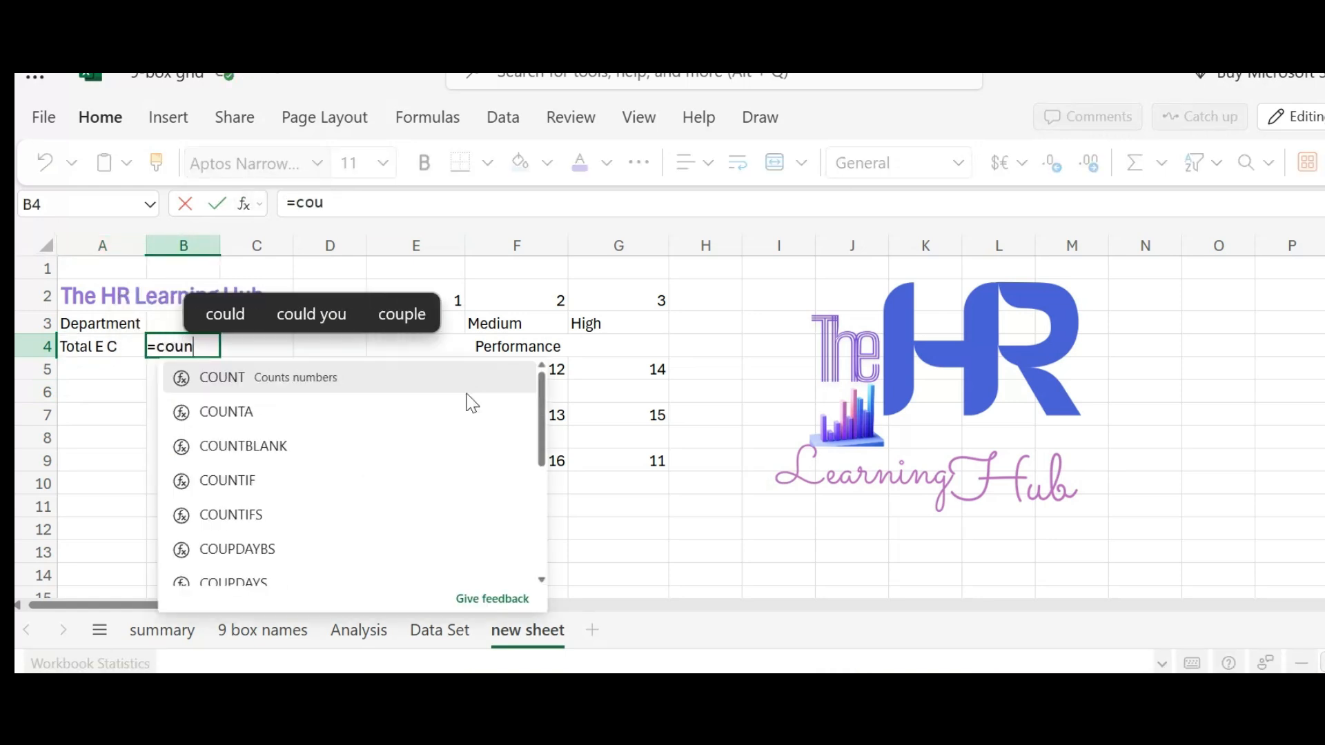
{"action": "type", "text": "t"}
{"action": "key", "text": "Tab"}
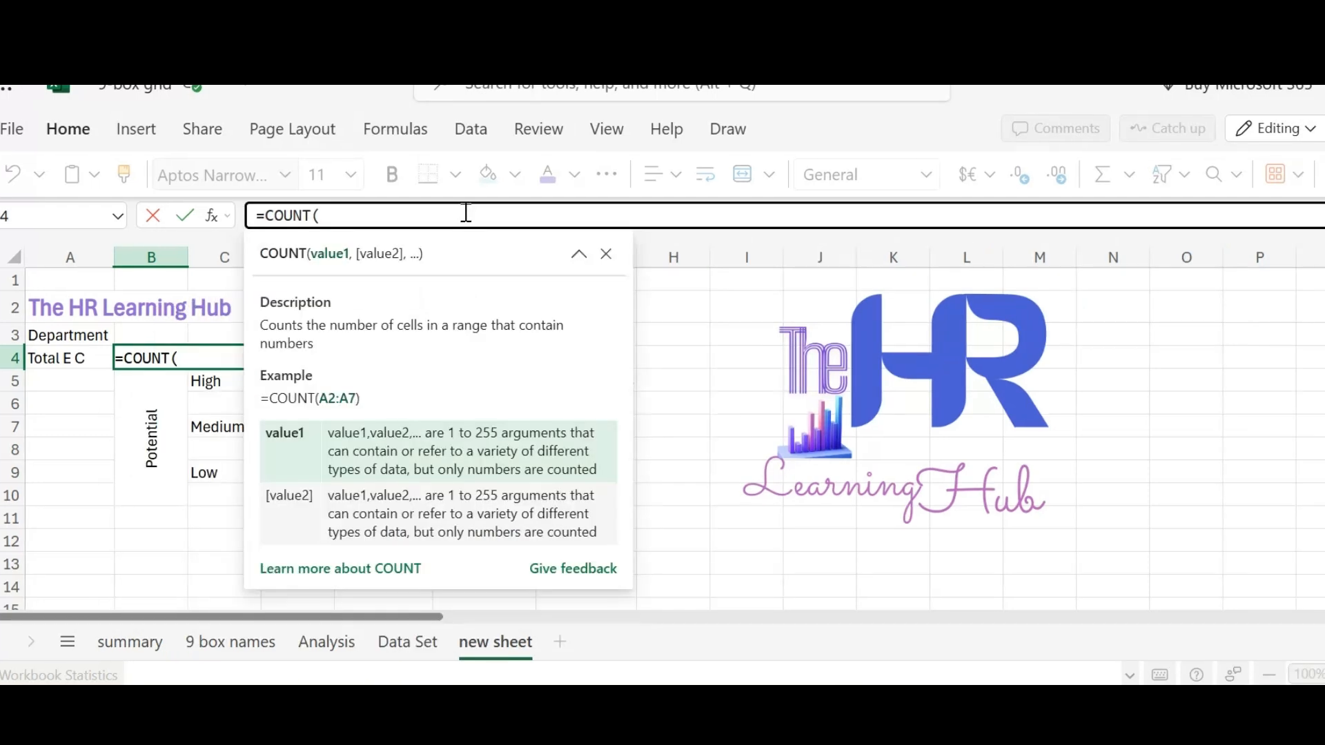
{"action": "left_click_drag", "start_coordinate": [438, 254], "coordinate": [1122, 280]}
{"action": "left_click", "coordinate": [426, 649]}
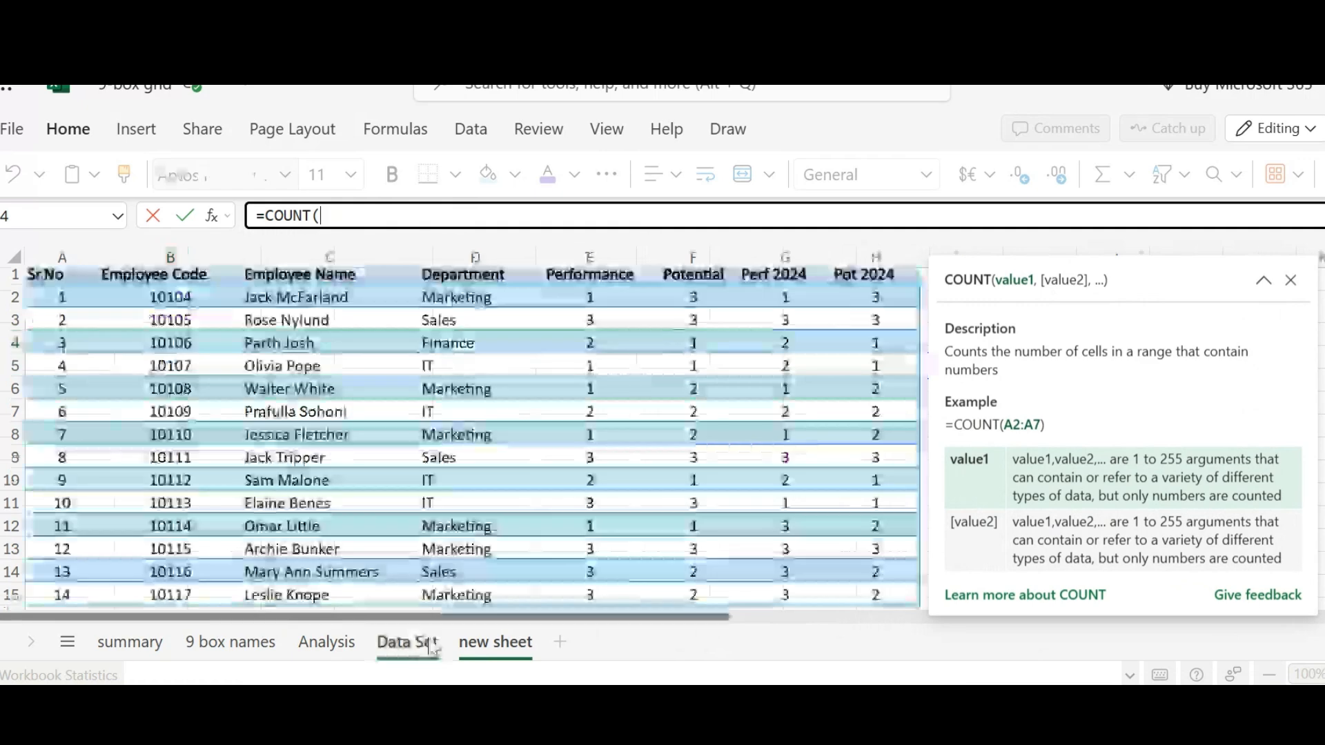
{"action": "left_click", "coordinate": [593, 257]}
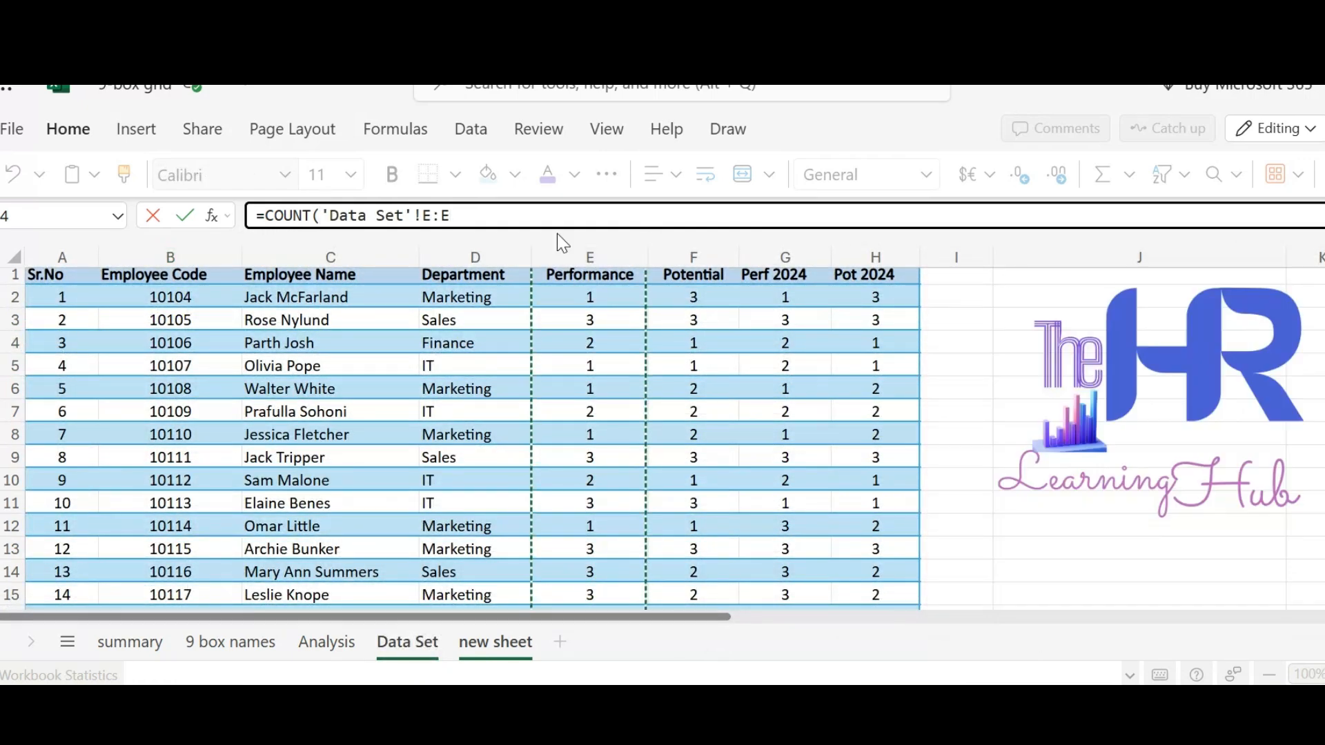
{"action": "type", "text": ")"}
{"action": "key", "text": "Return"}
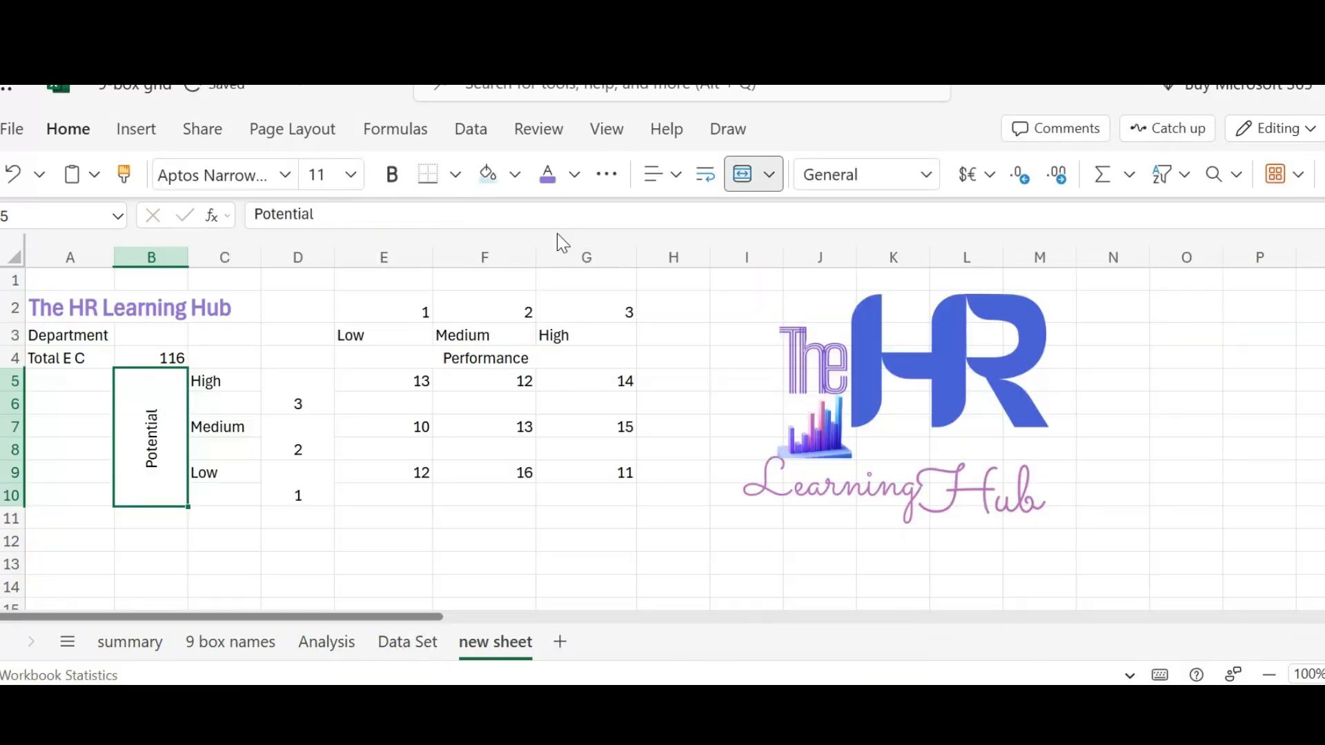
{"action": "left_click", "coordinate": [172, 357]}
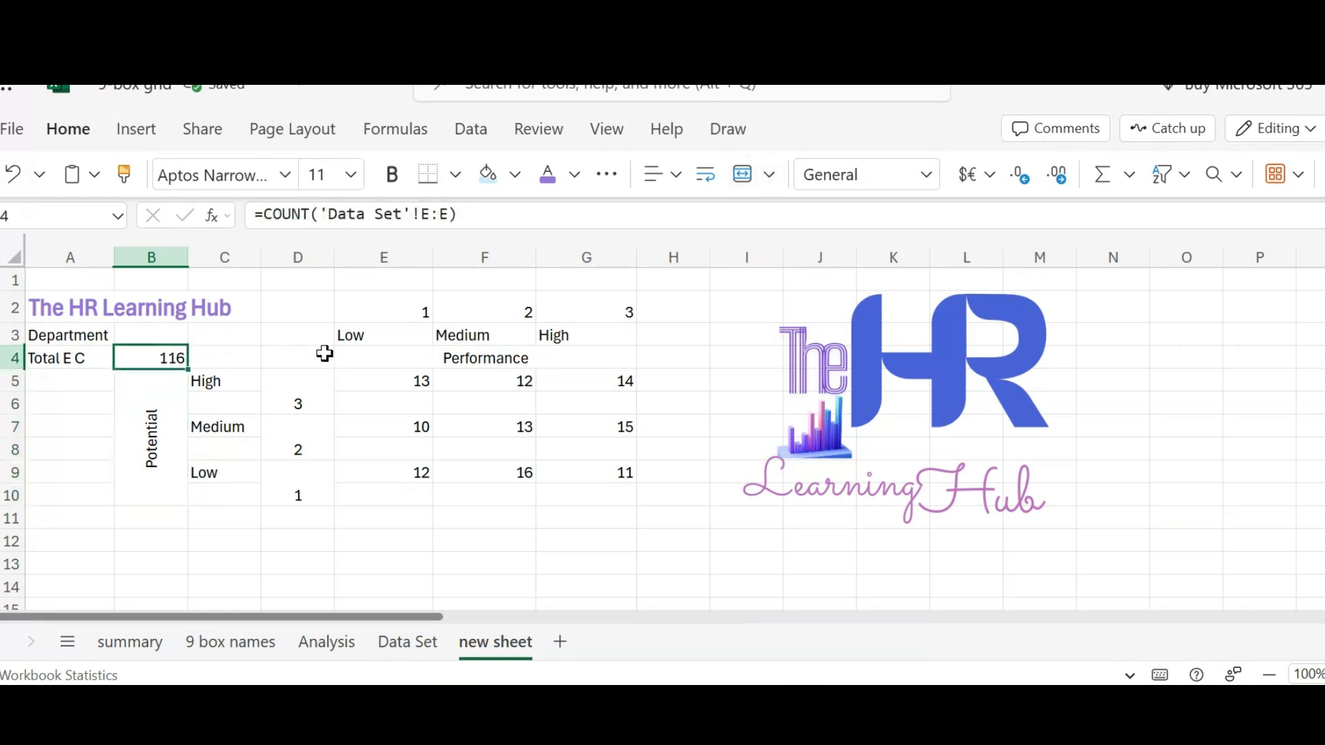
Step: Start a formula in E6 that divides the box count in E5 by the total employee count in B4
{"action": "left_click", "coordinate": [388, 398]}
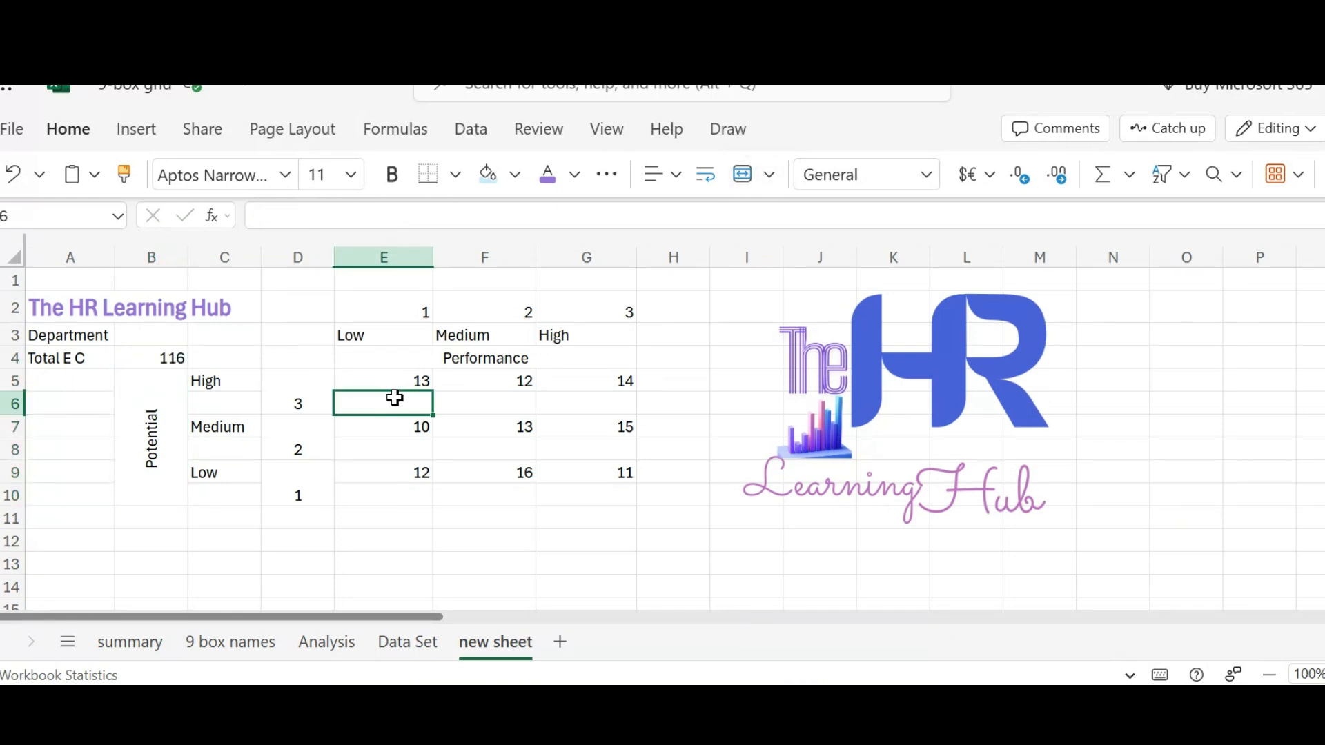
{"action": "type", "text": "="}
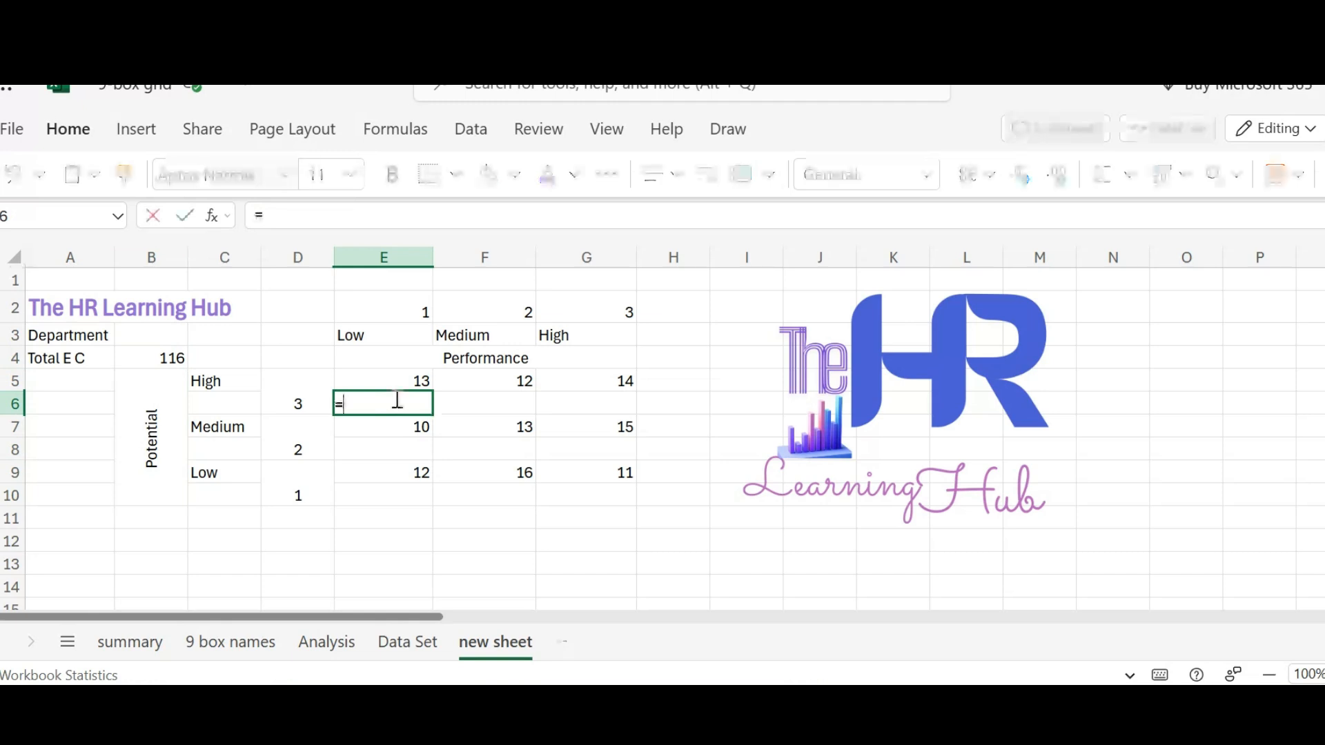
{"action": "key", "text": "Up"}
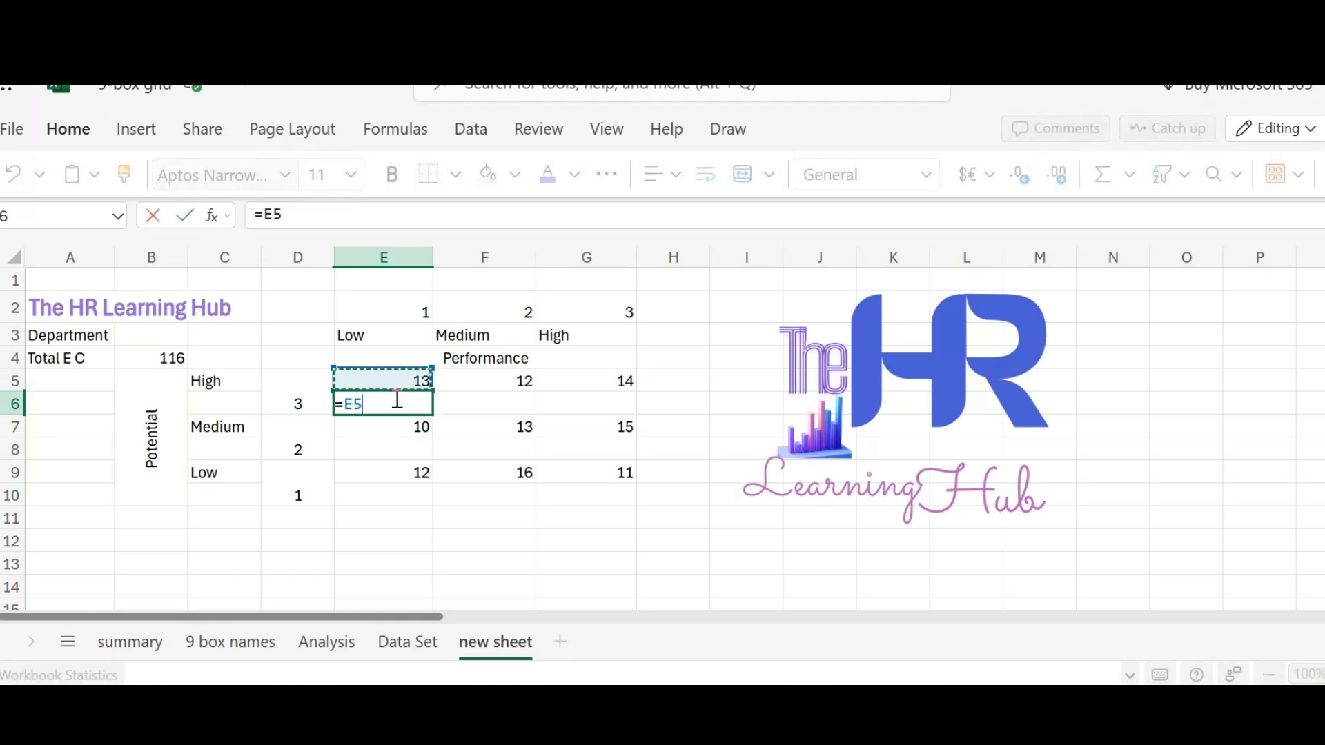
{"action": "type", "text": "/"}
{"action": "left_click", "coordinate": [147, 358]}
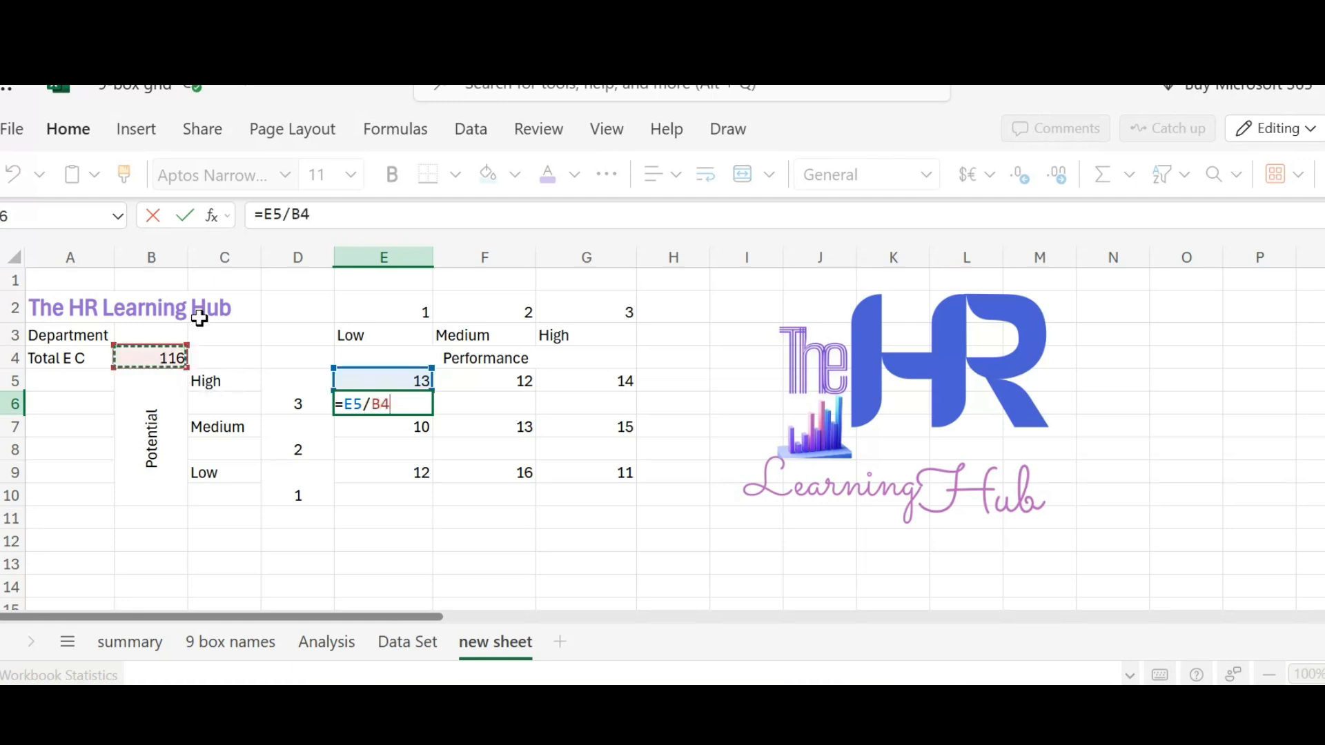
Step: Lock the total's reference as $B$4 so that E6 holds the formula =E5/$B$4
{"action": "left_click", "coordinate": [297, 220]}
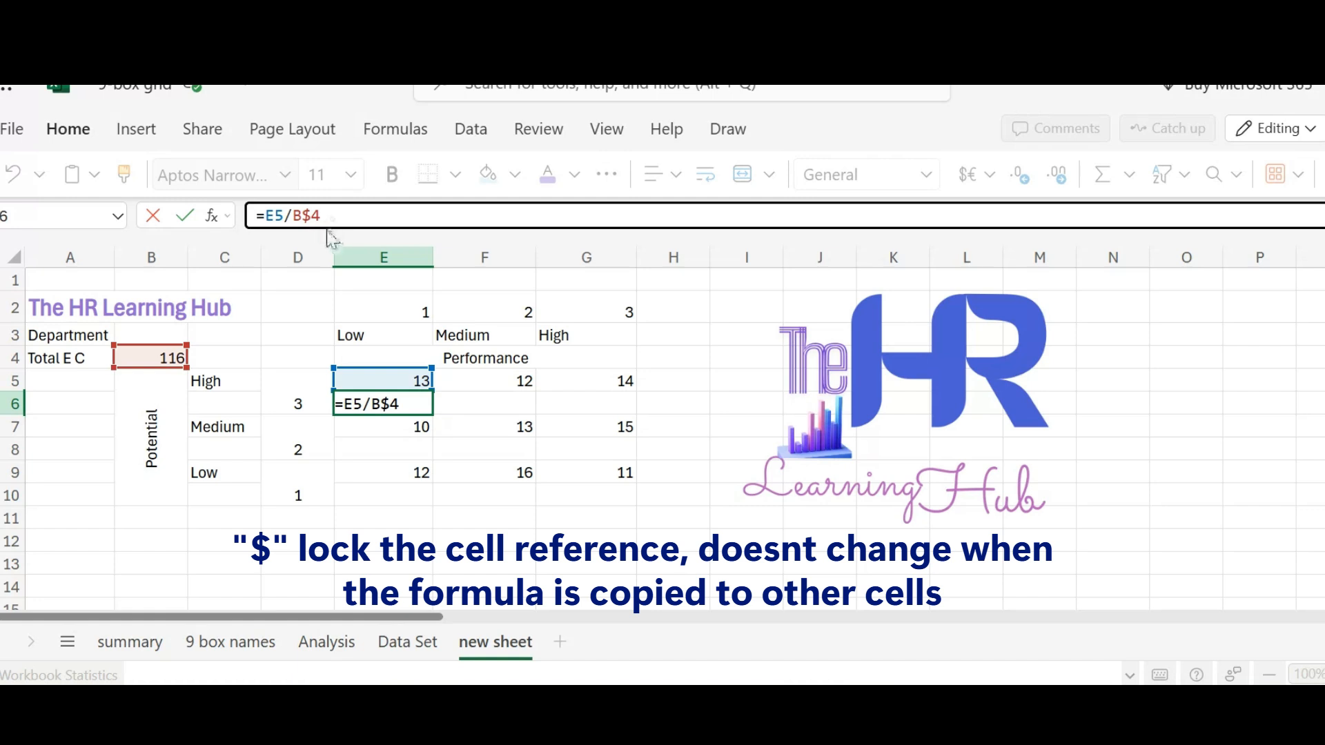
{"action": "key", "text": "Left"}
{"action": "key", "text": "Left"}
{"action": "type", "text": "$"}
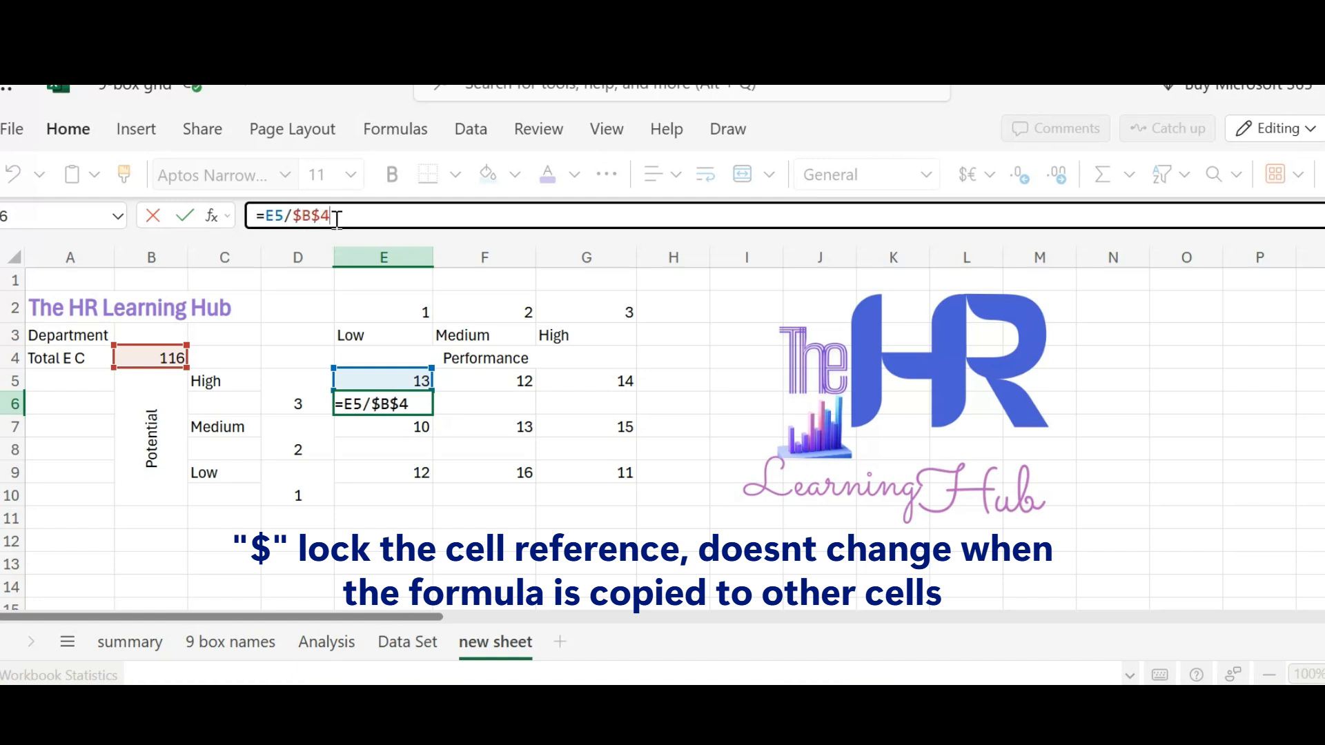
{"action": "key", "text": "Return"}
Step: Format the share in E6 as a percentage with no decimal places
{"action": "key", "text": "Up"}
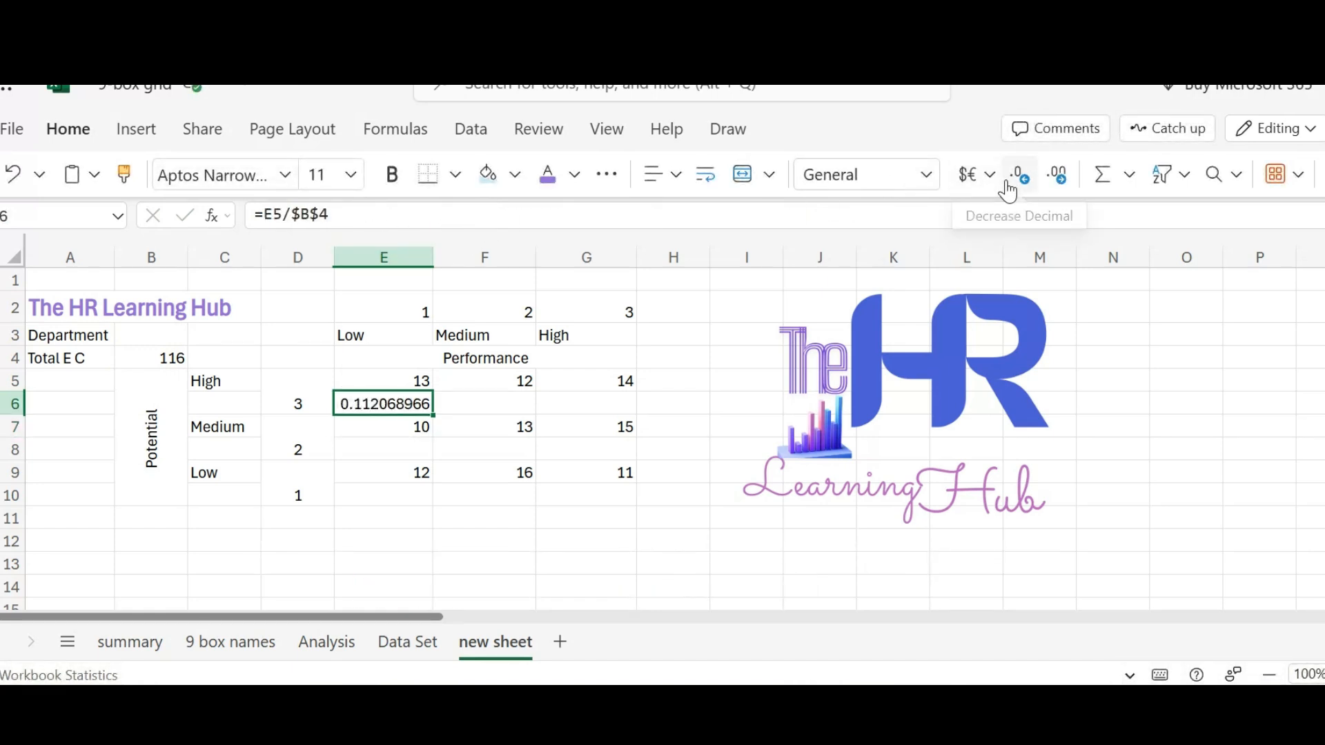
{"action": "left_click", "coordinate": [926, 175]}
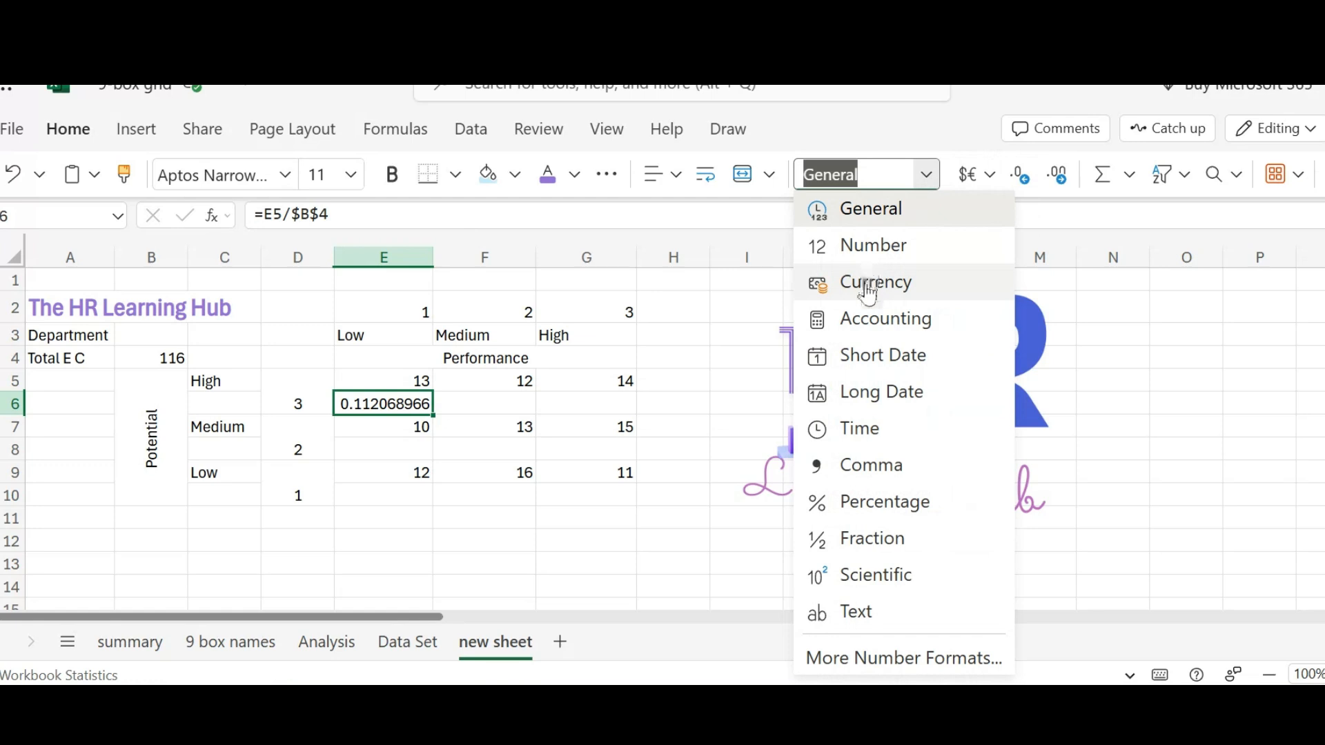
{"action": "left_click", "coordinate": [871, 502]}
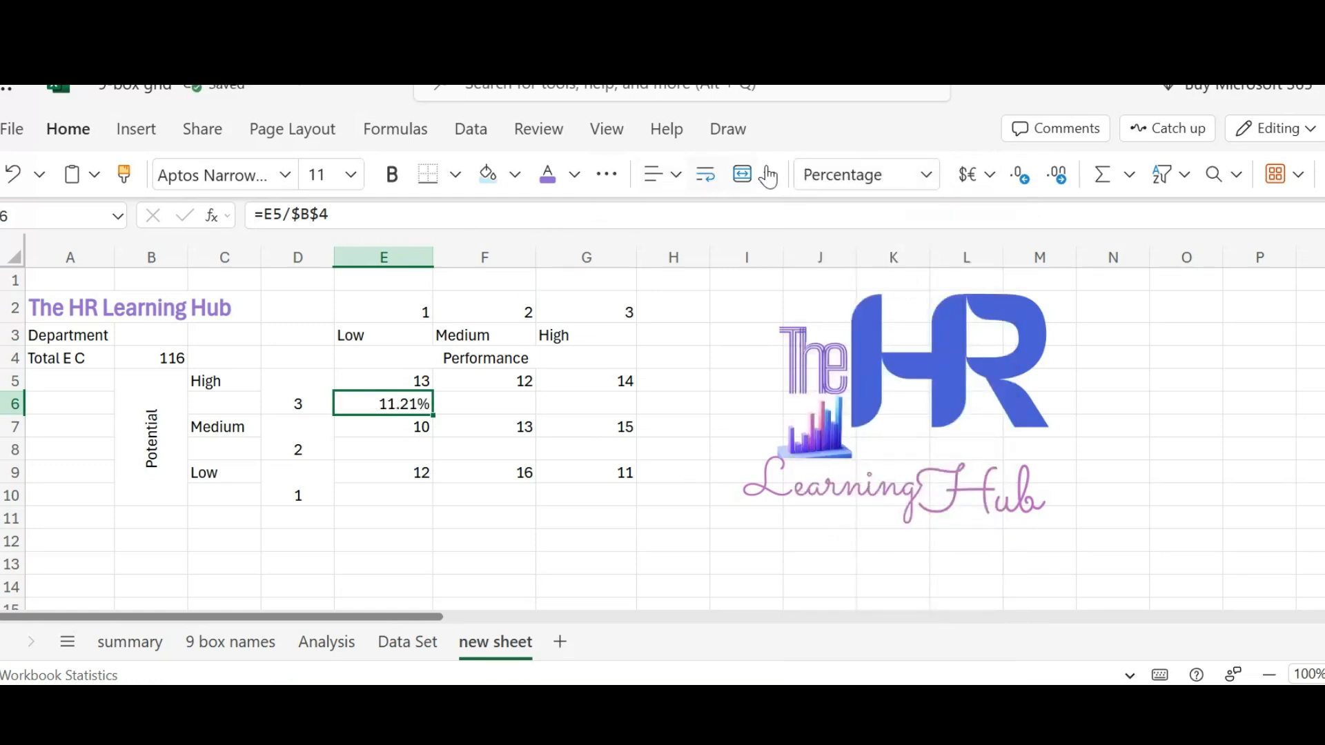
{"action": "left_click", "coordinate": [1030, 188]}
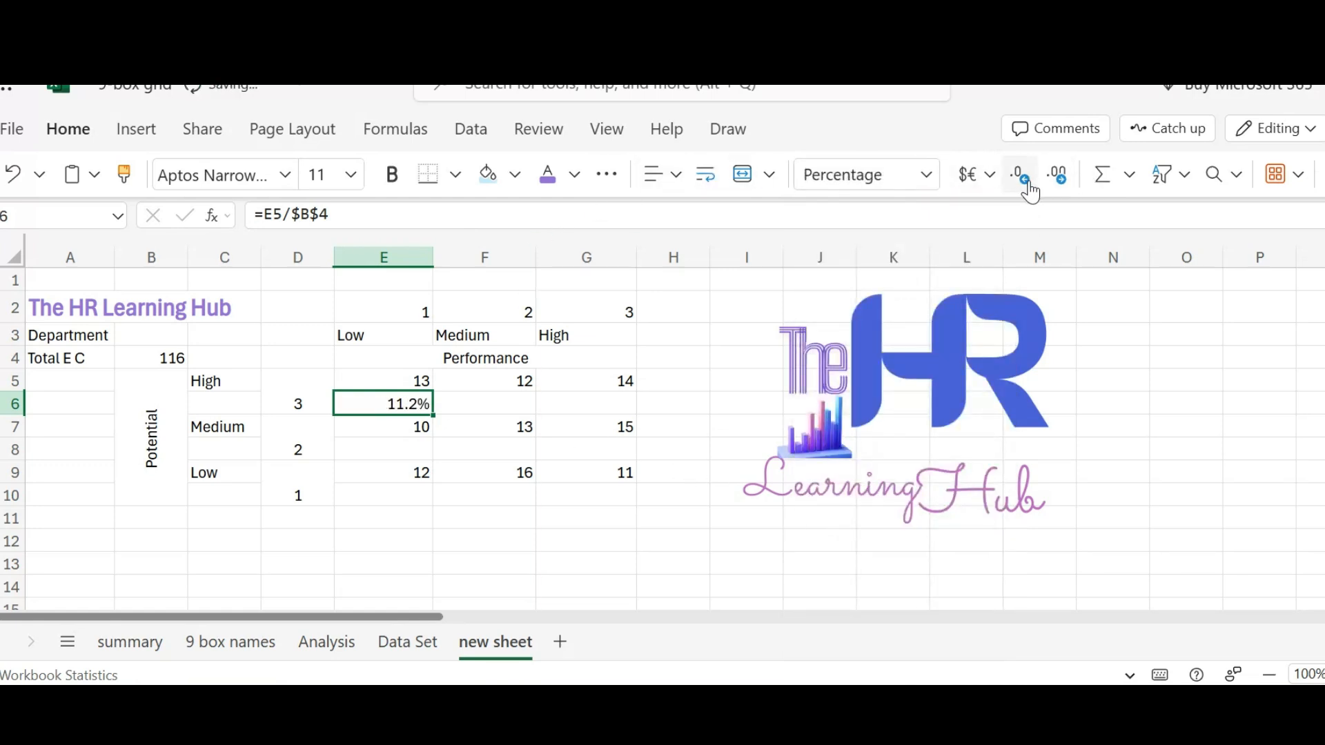
{"action": "left_click", "coordinate": [1031, 191]}
Step: Copy the percentage formula from E6 into F6:G6, E8:G8 and E10:G10
{"action": "key", "text": "ctrl+c"}
{"action": "left_click_drag", "start_coordinate": [515, 405], "coordinate": [571, 402]}
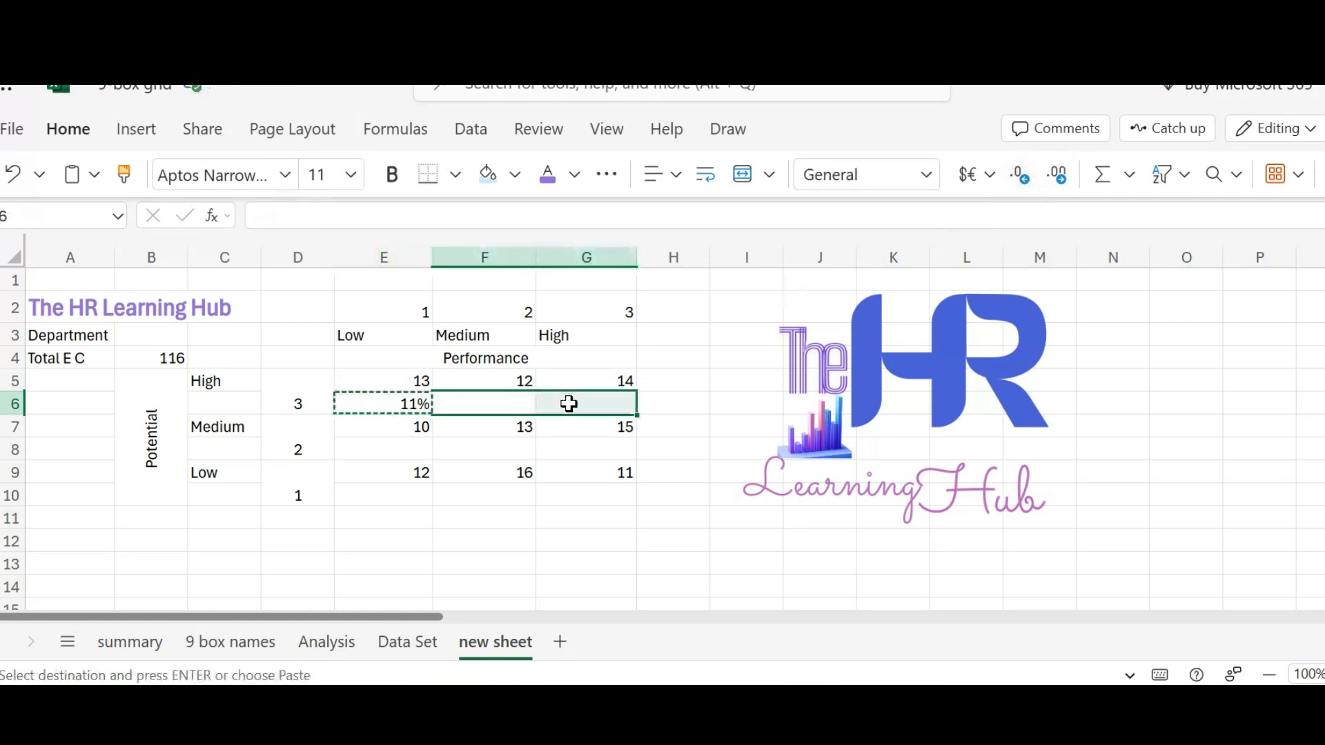
{"action": "key", "text": "ctrl+v"}
{"action": "left_click_drag", "start_coordinate": [384, 450], "coordinate": [563, 441]}
{"action": "key", "text": "ctrl+v"}
{"action": "left_click_drag", "start_coordinate": [387, 500], "coordinate": [599, 498]}
{"action": "key", "text": "ctrl+v"}
{"action": "left_click", "coordinate": [384, 541]}
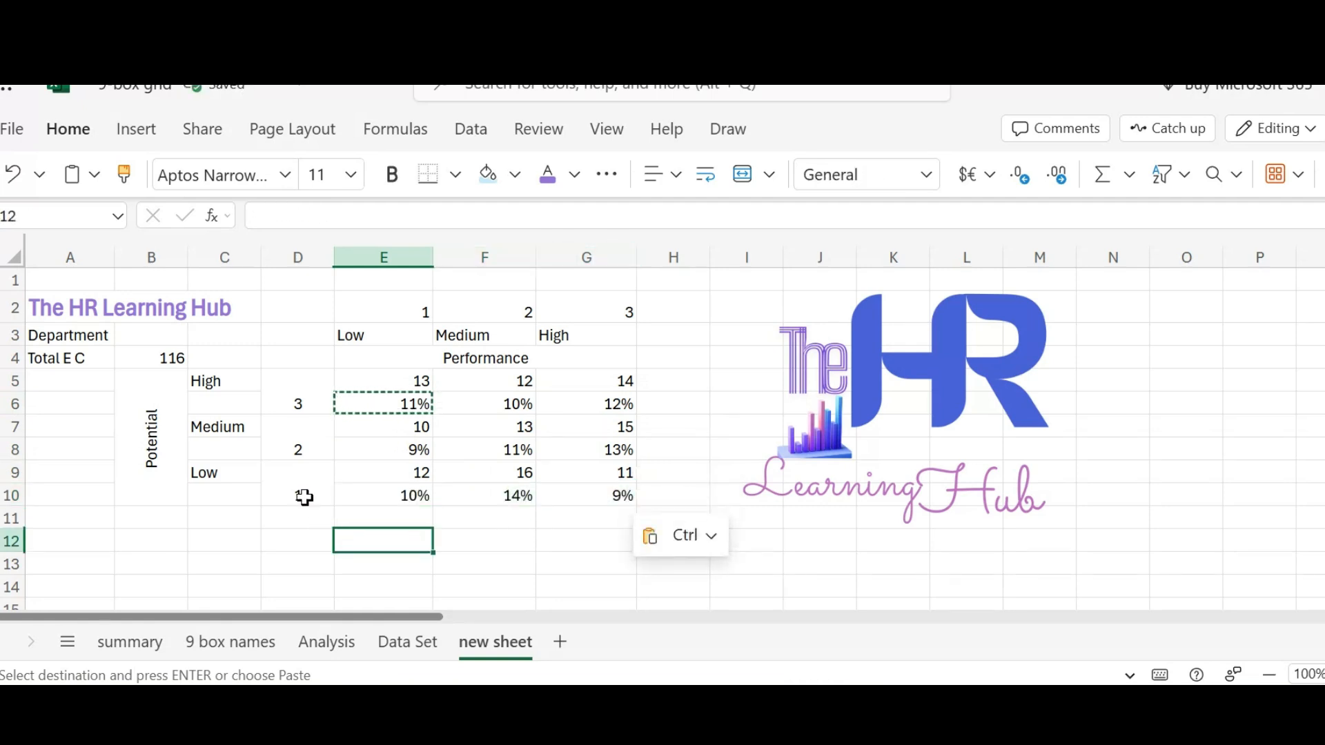
Step: Choose Sales as the department in B3
{"action": "left_click", "coordinate": [648, 336]}
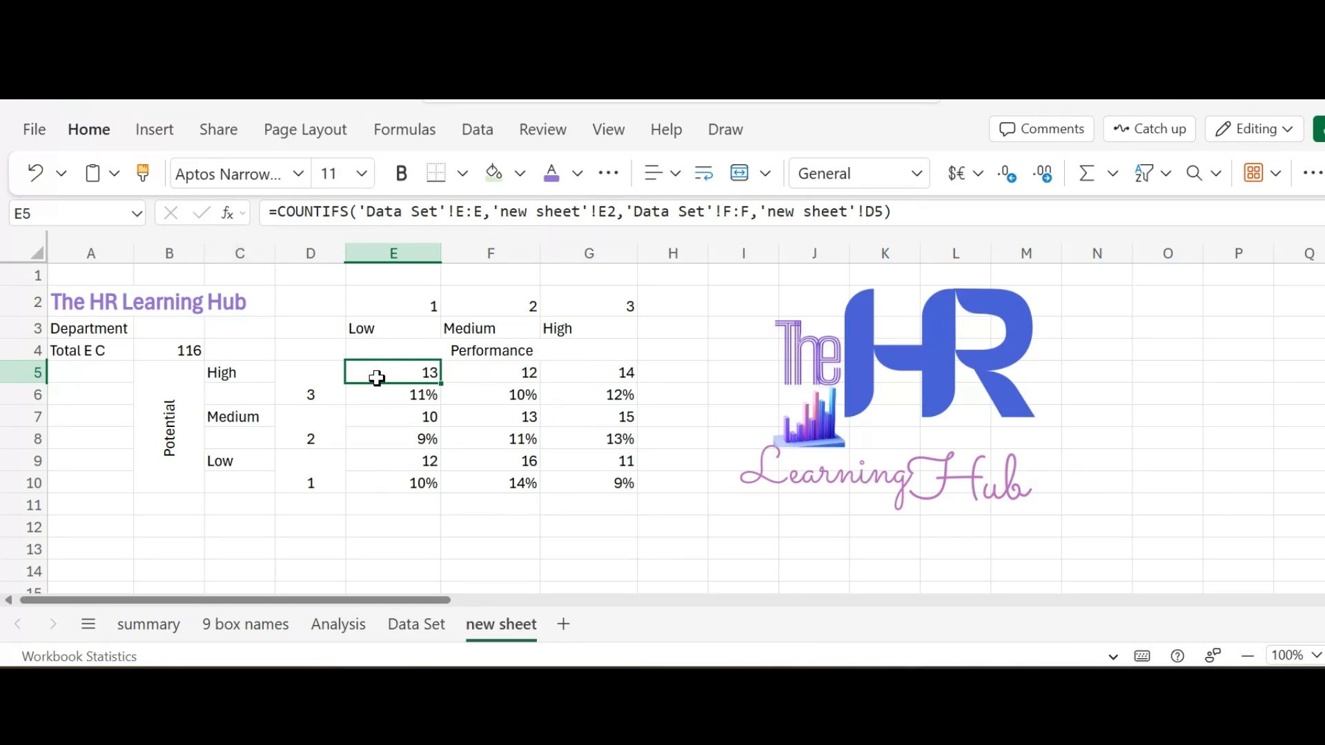
{"action": "left_click", "coordinate": [171, 336]}
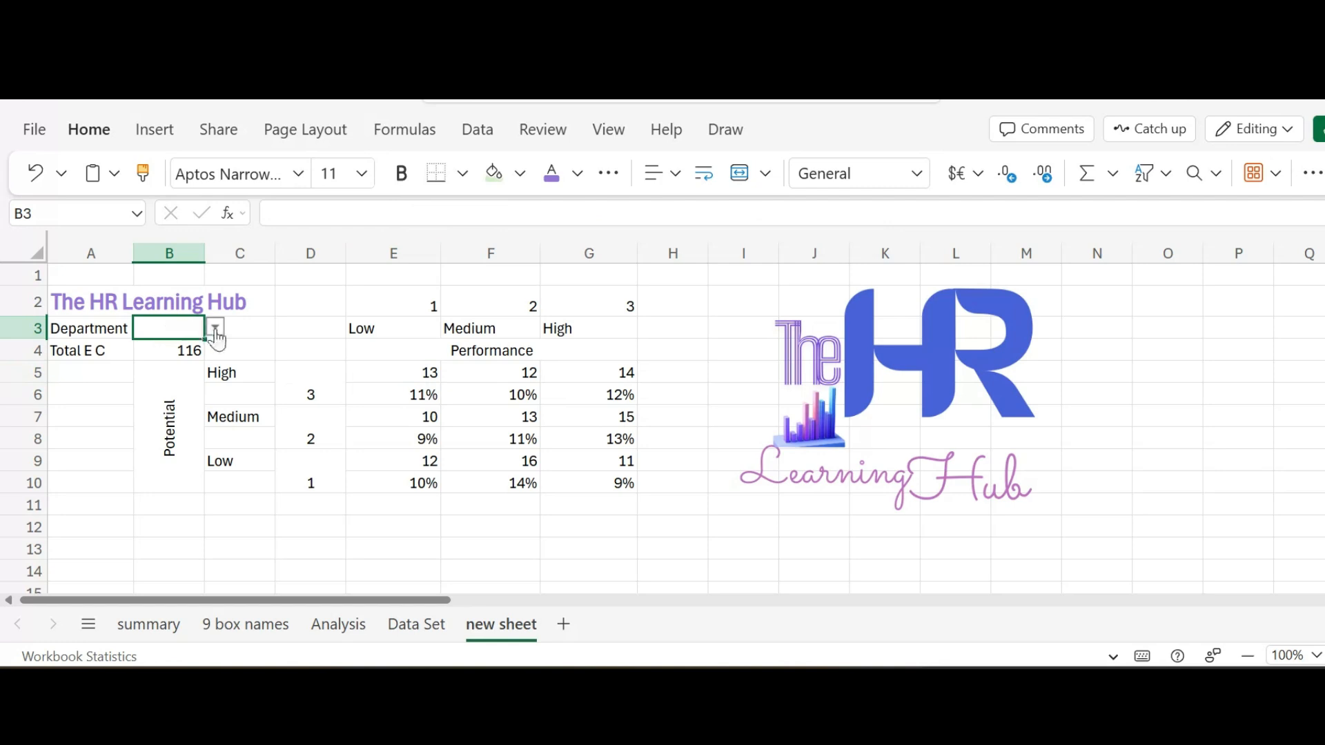
{"action": "left_click", "coordinate": [215, 330]}
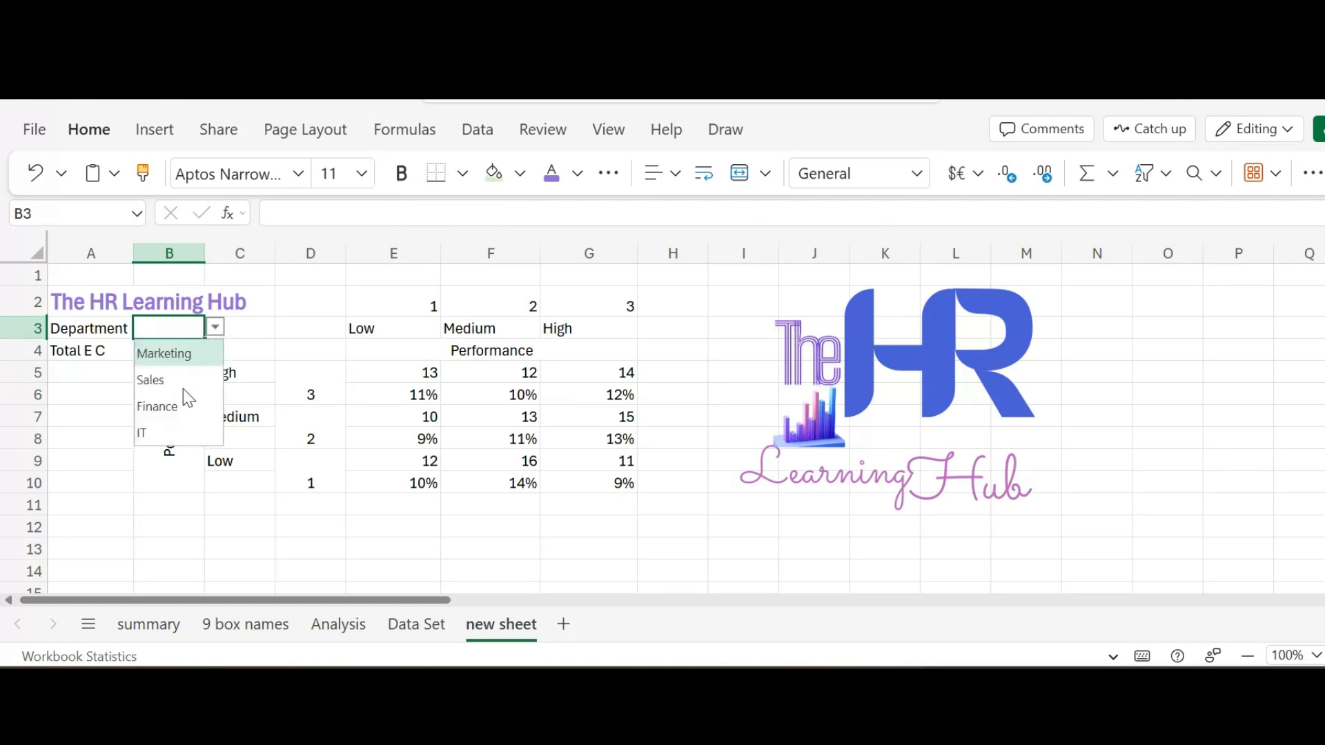
{"action": "left_click", "coordinate": [159, 379]}
Step: Extend the COUNTIFS formula in E5 with the Data Set sheet's Department column D:D as the third criteria range
{"action": "left_click", "coordinate": [418, 371]}
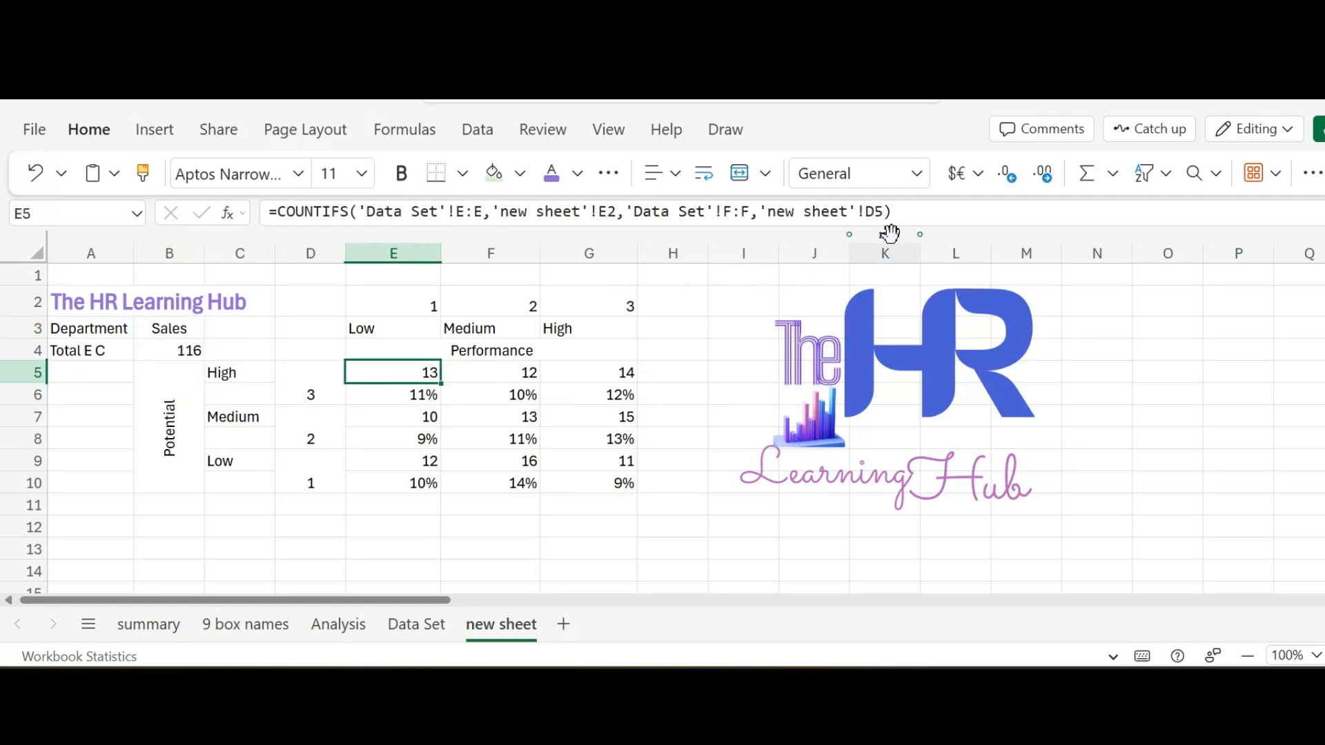
{"action": "left_click", "coordinate": [918, 211]}
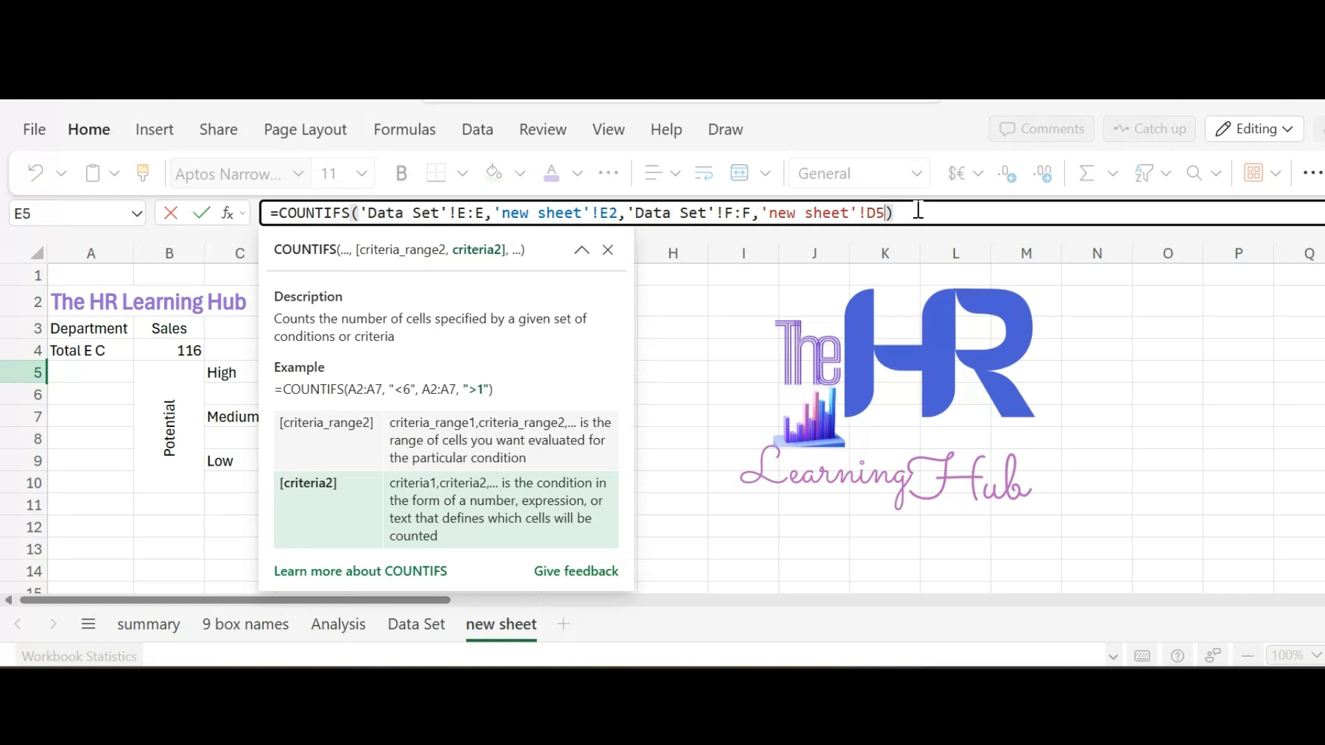
{"action": "type", "text": ","}
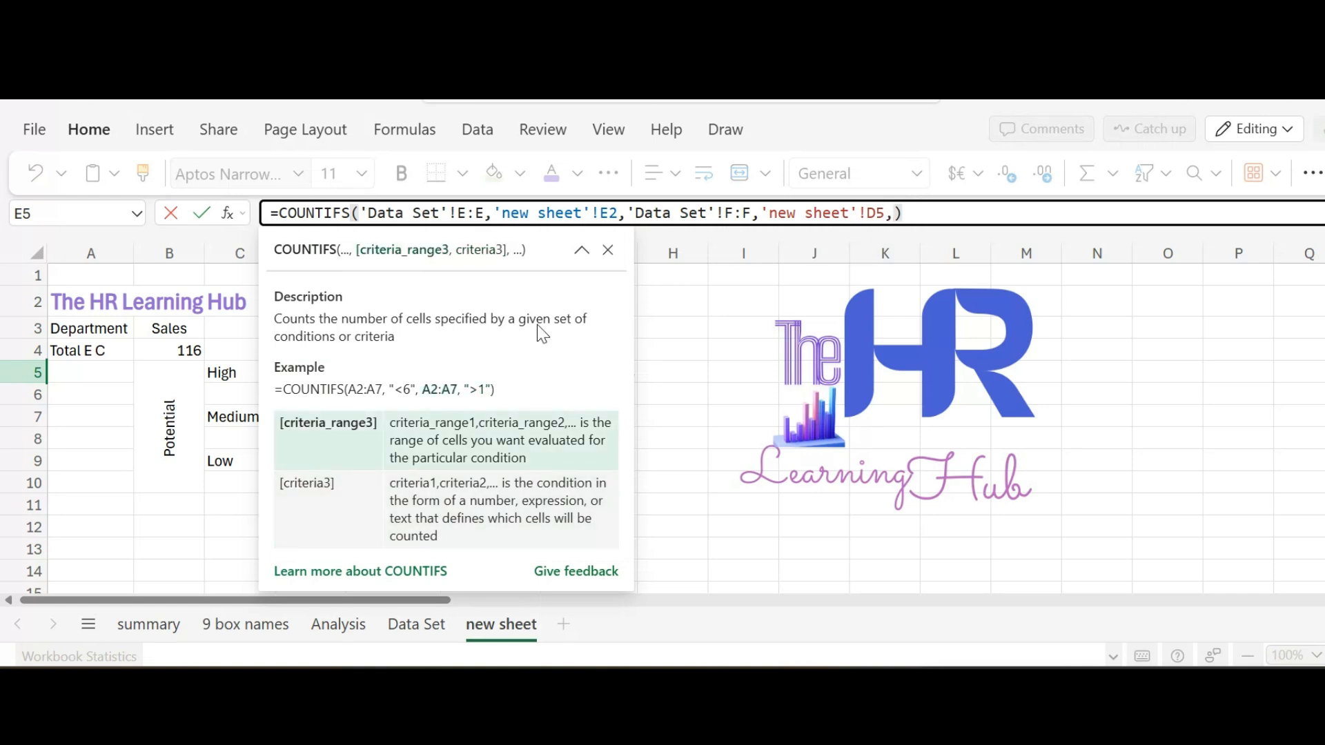
{"action": "left_click", "coordinate": [408, 629]}
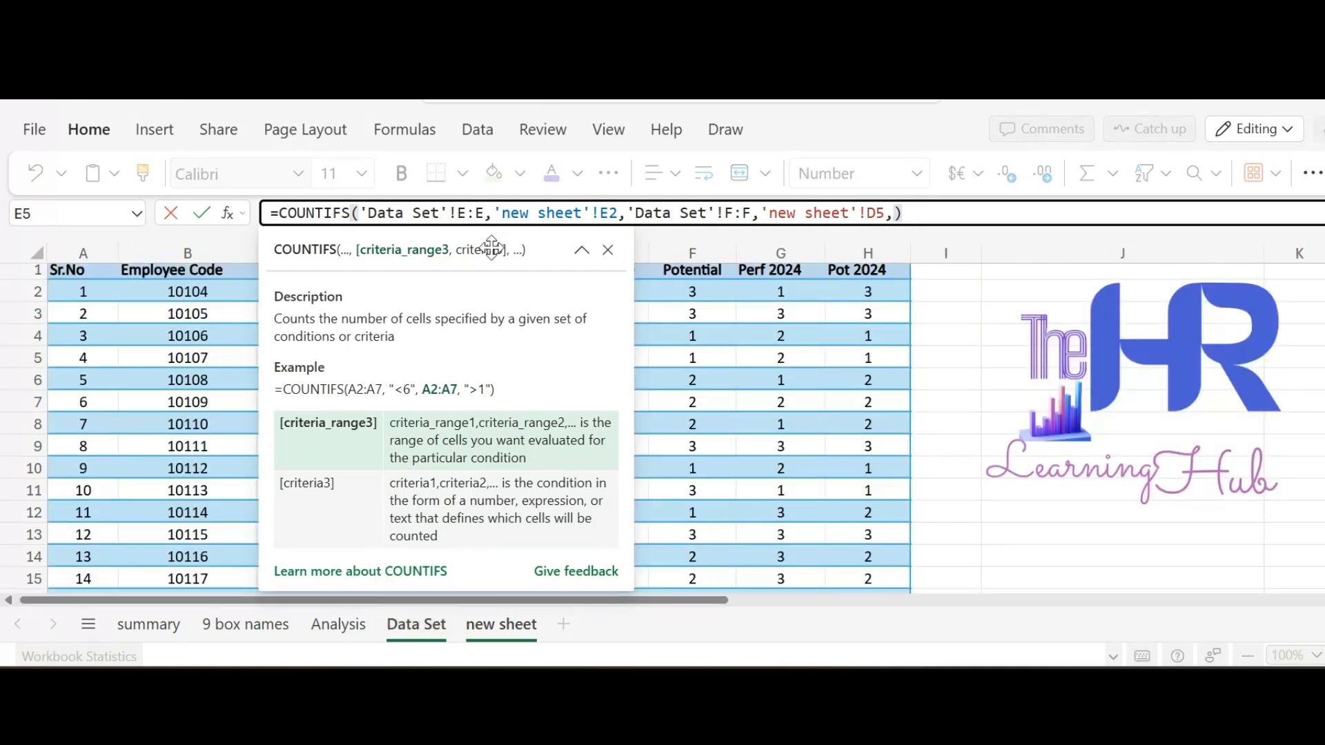
{"action": "left_click_drag", "start_coordinate": [502, 235], "coordinate": [1021, 240]}
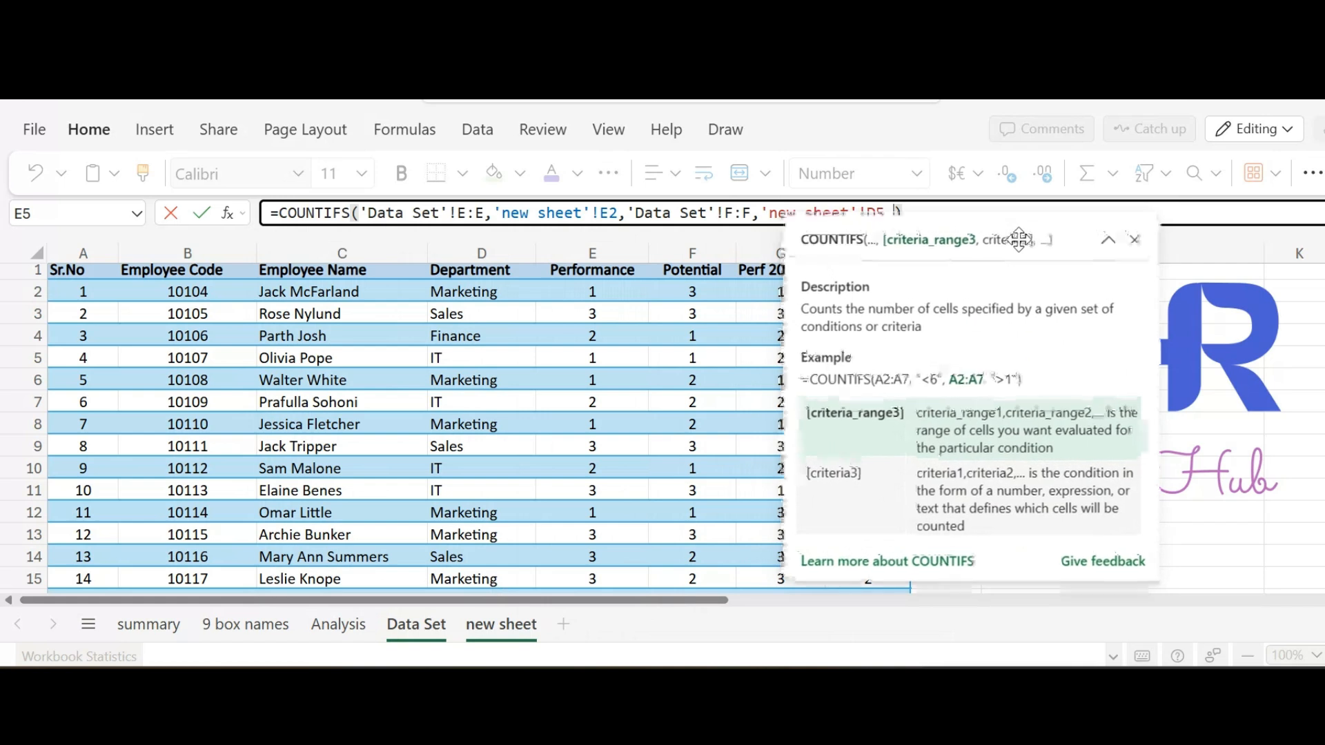
{"action": "left_click", "coordinate": [503, 258]}
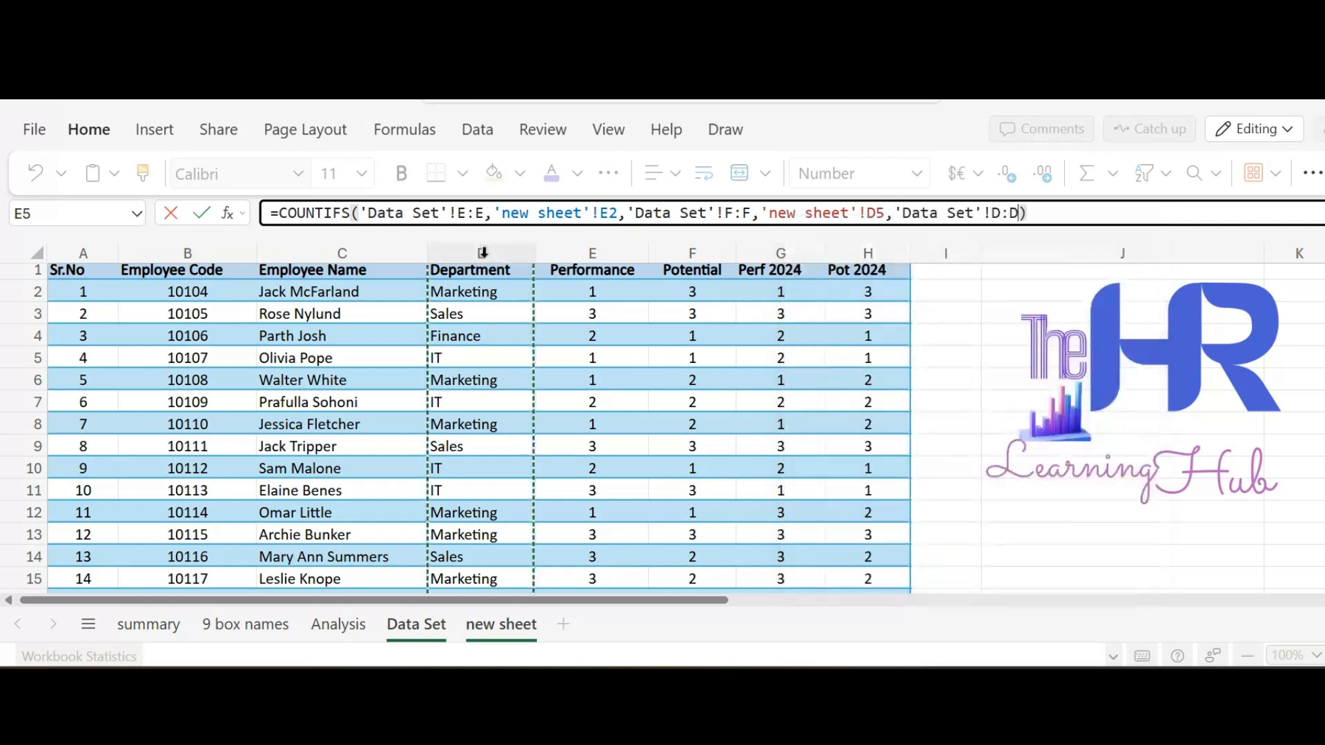
Step: Use the selected department in B3 of the new sheet as the third criterion and complete the E5 formula
{"action": "type", "text": ","}
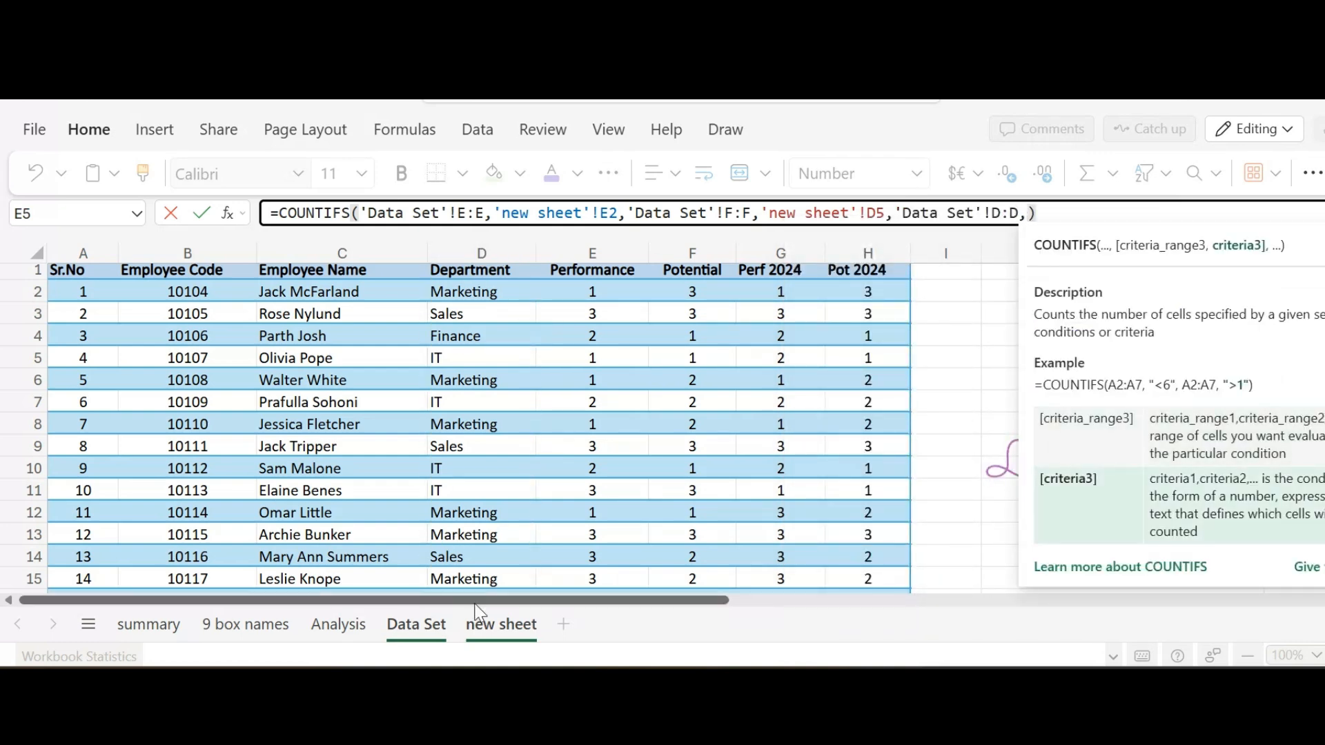
{"action": "left_click", "coordinate": [499, 625]}
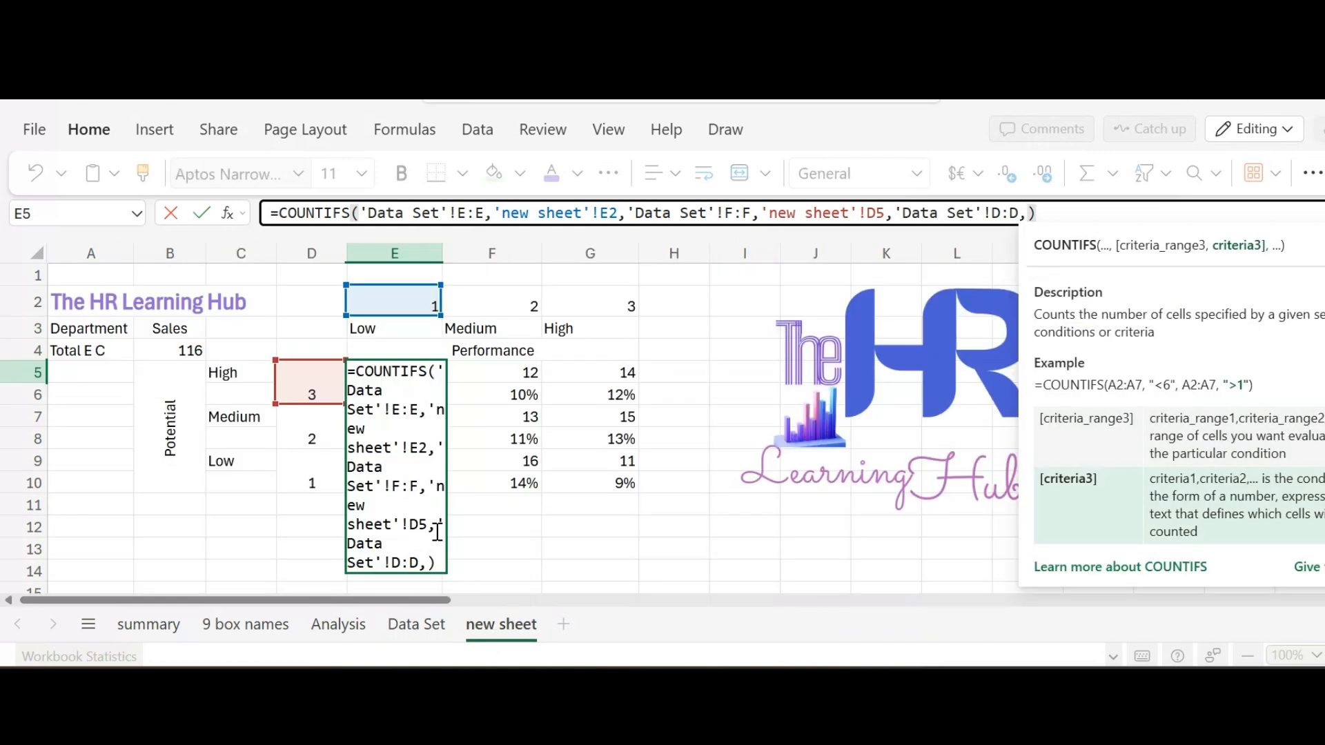
{"action": "left_click", "coordinate": [175, 322]}
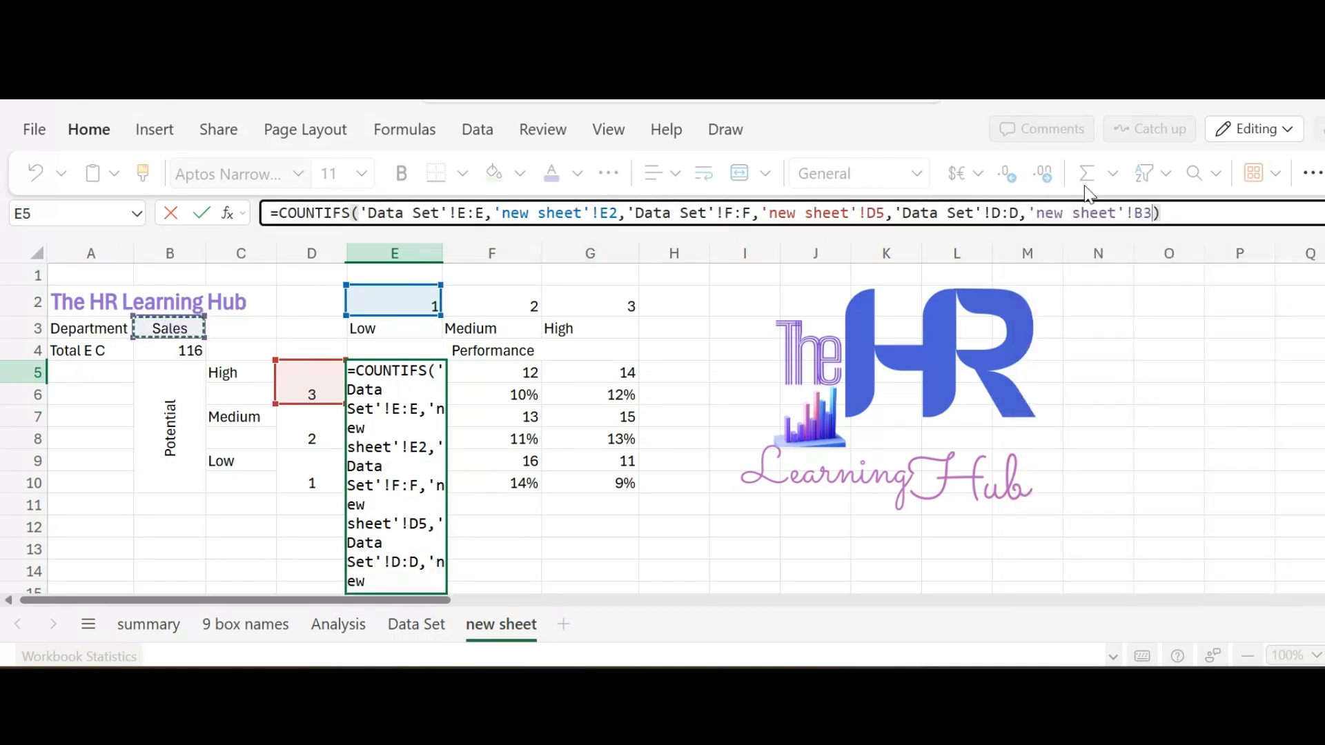
{"action": "key", "text": "Return"}
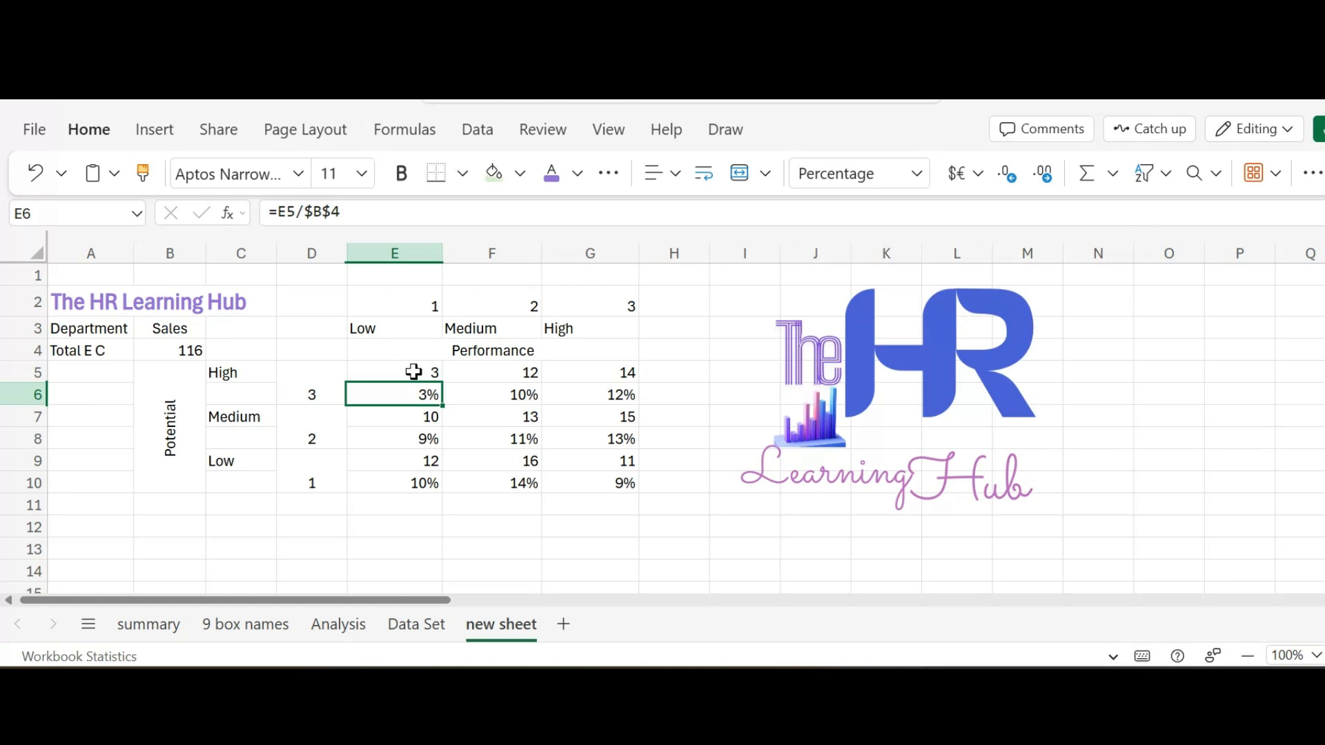
Step: Examine the department in B3, the count formula in E5 and the $B$4 reference in E6's percentage formula
{"action": "left_click", "coordinate": [179, 328]}
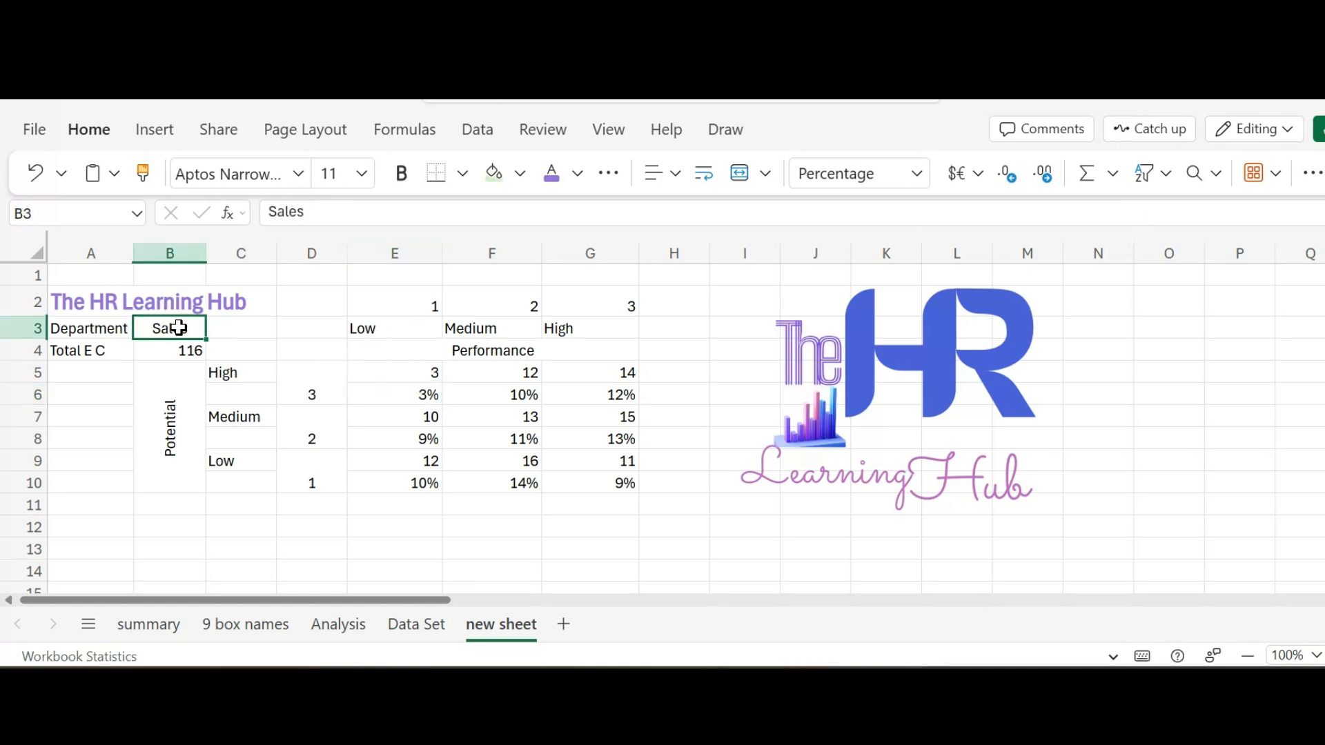
{"action": "left_click", "coordinate": [395, 374]}
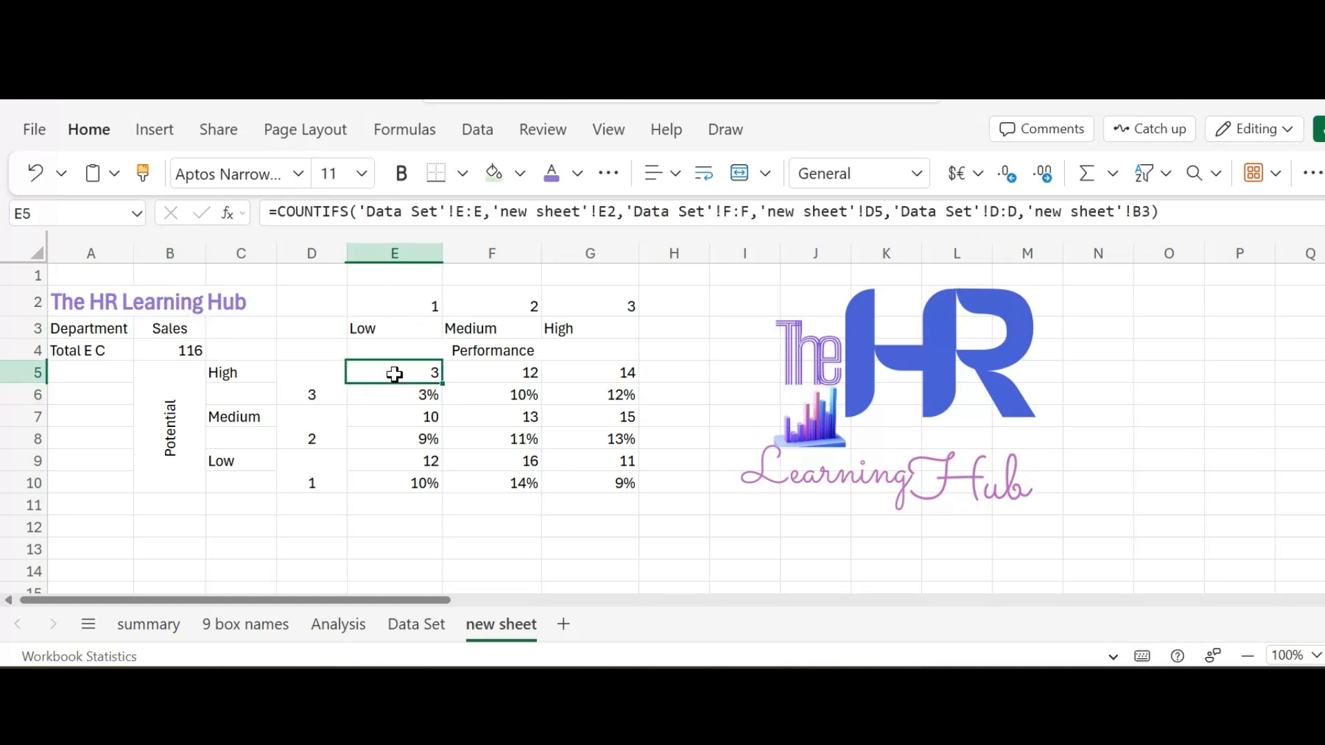
{"action": "left_click", "coordinate": [395, 391]}
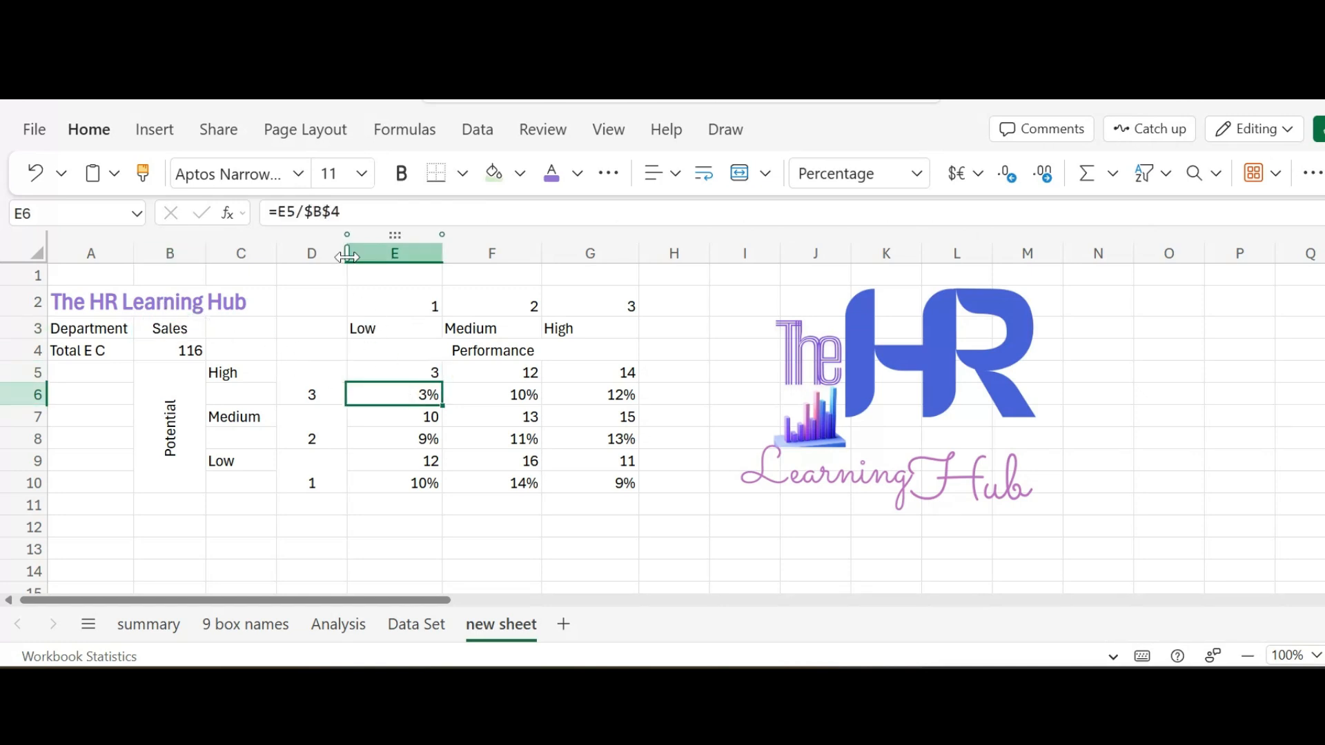
{"action": "left_click", "coordinate": [306, 213]}
{"action": "left_click_drag", "start_coordinate": [306, 213], "coordinate": [349, 221]}
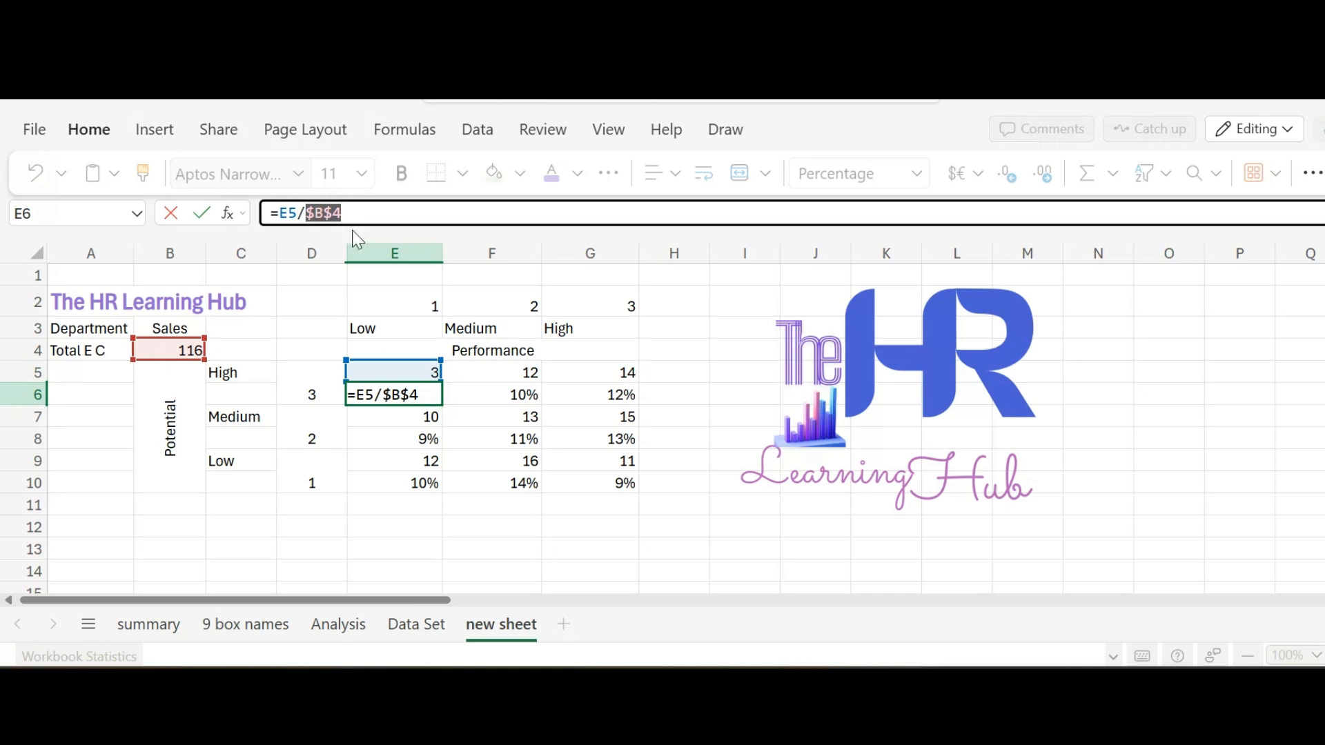
{"action": "key", "text": "Escape"}
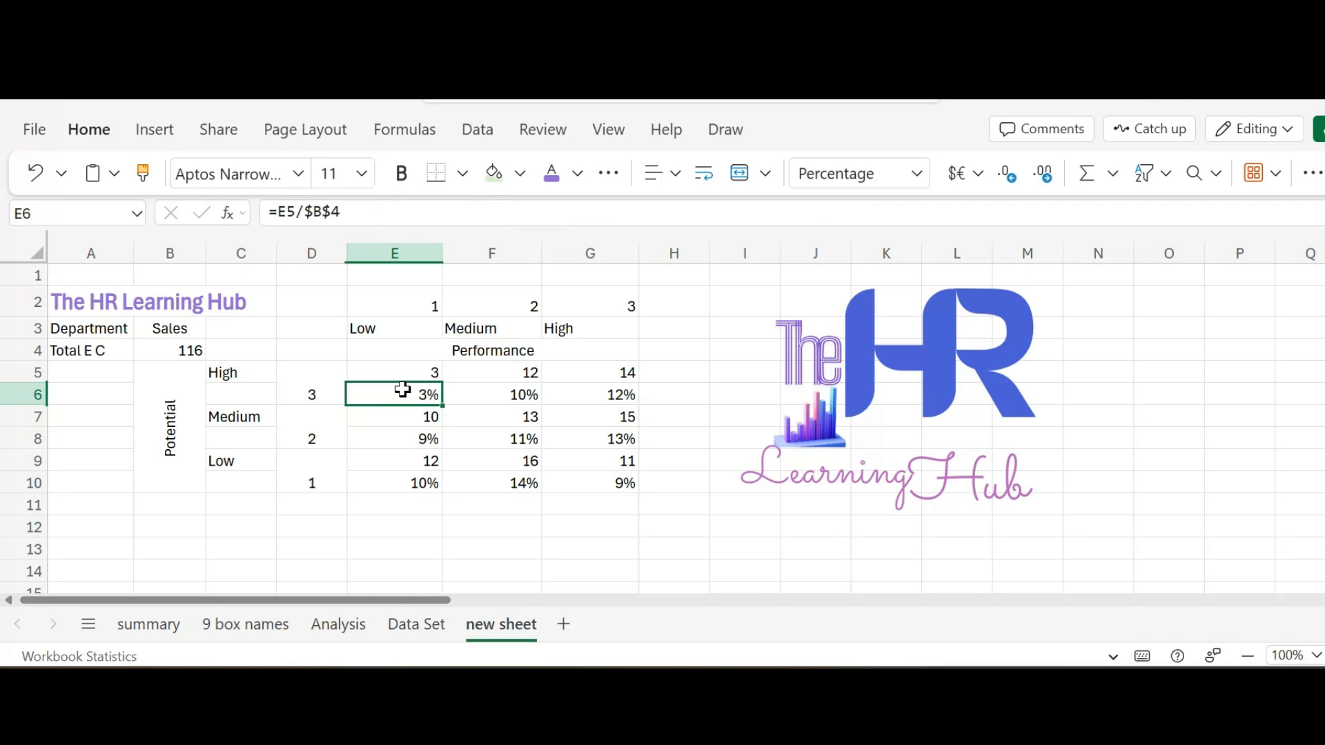
Step: Fill the Low, Medium and High performance headers in E2:G3 with progressively darker shades of green
{"action": "left_click_drag", "start_coordinate": [418, 302], "coordinate": [425, 325]}
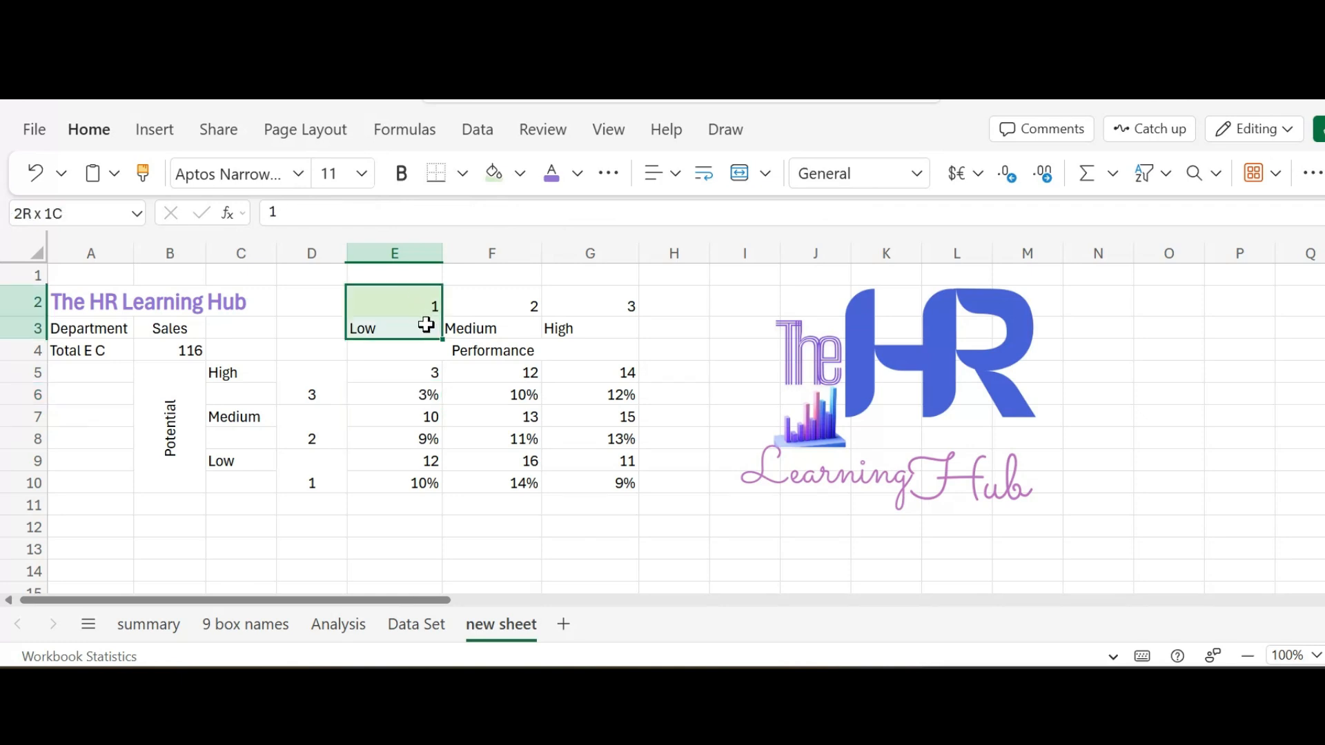
{"action": "left_click", "coordinate": [493, 173]}
{"action": "left_click_drag", "start_coordinate": [505, 303], "coordinate": [508, 321]}
{"action": "left_click", "coordinate": [520, 174]}
{"action": "left_click", "coordinate": [794, 325]}
{"action": "left_click_drag", "start_coordinate": [597, 302], "coordinate": [597, 327]}
{"action": "left_click", "coordinate": [519, 175]}
{"action": "left_click", "coordinate": [794, 355]}
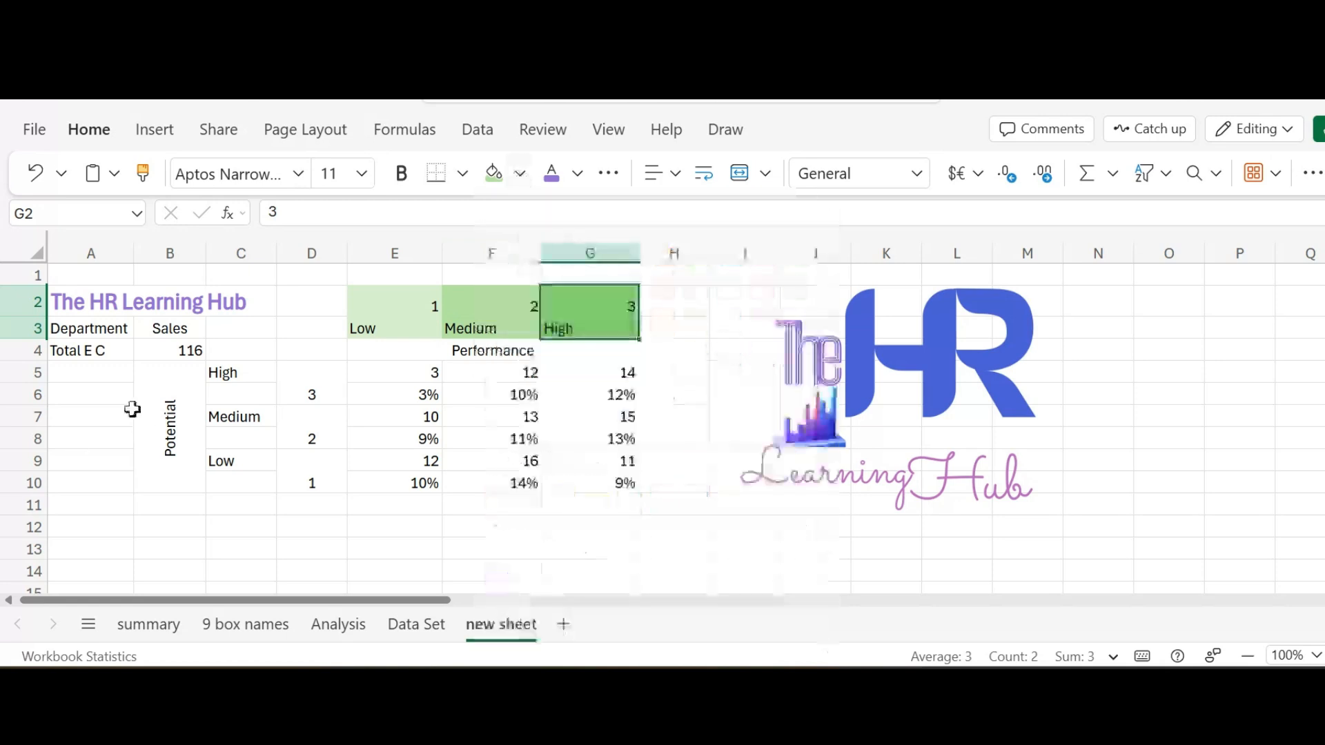
Step: Fill the potential levels in column C with blue shades, darkest for High, lighter for Medium and lightest for Low
{"action": "left_click_drag", "start_coordinate": [238, 373], "coordinate": [238, 483]}
{"action": "left_click", "coordinate": [520, 176]}
{"action": "left_click", "coordinate": [631, 356]}
{"action": "left_click", "coordinate": [520, 174]}
{"action": "left_click", "coordinate": [586, 311]}
{"action": "left_click", "coordinate": [519, 174]}
{"action": "left_click", "coordinate": [620, 289]}
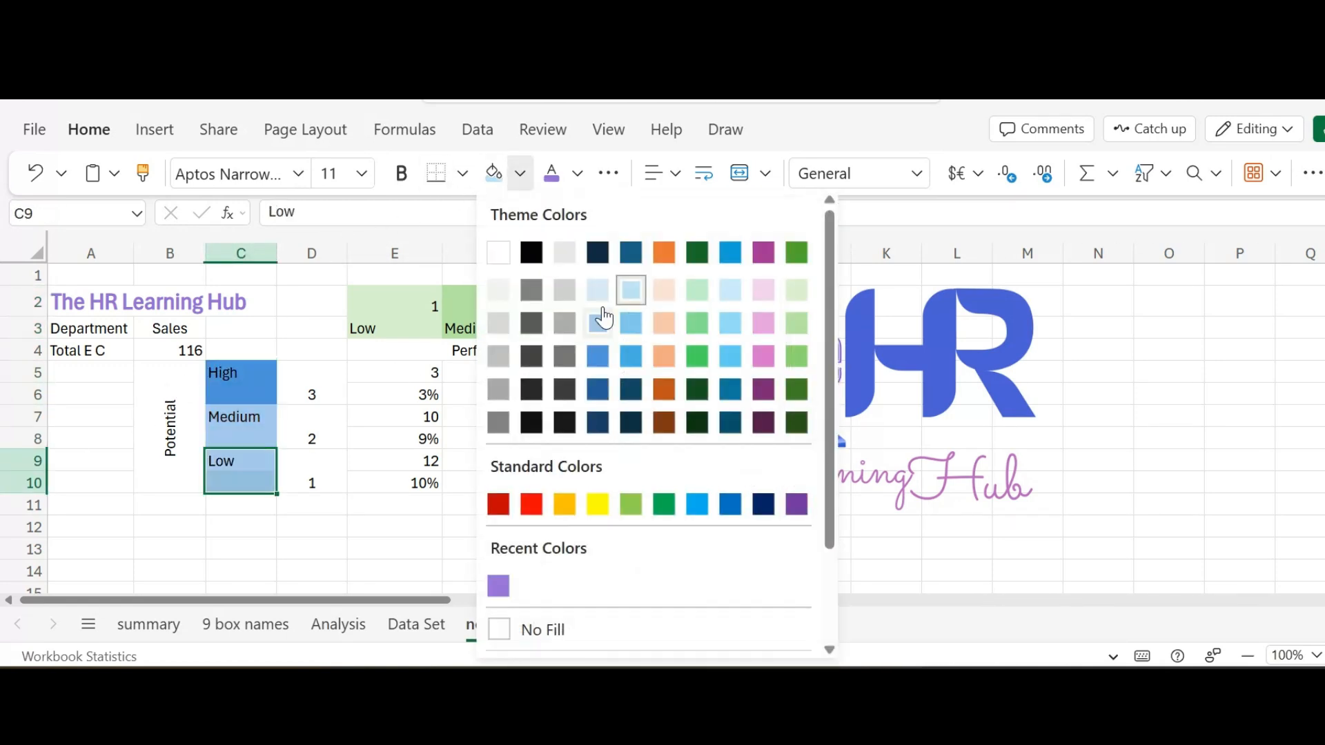
Step: Fill the merged Performance header in row 4 with dark green
{"action": "left_click", "coordinate": [414, 349]}
{"action": "left_click", "coordinate": [520, 174]}
{"action": "left_click", "coordinate": [796, 390]}
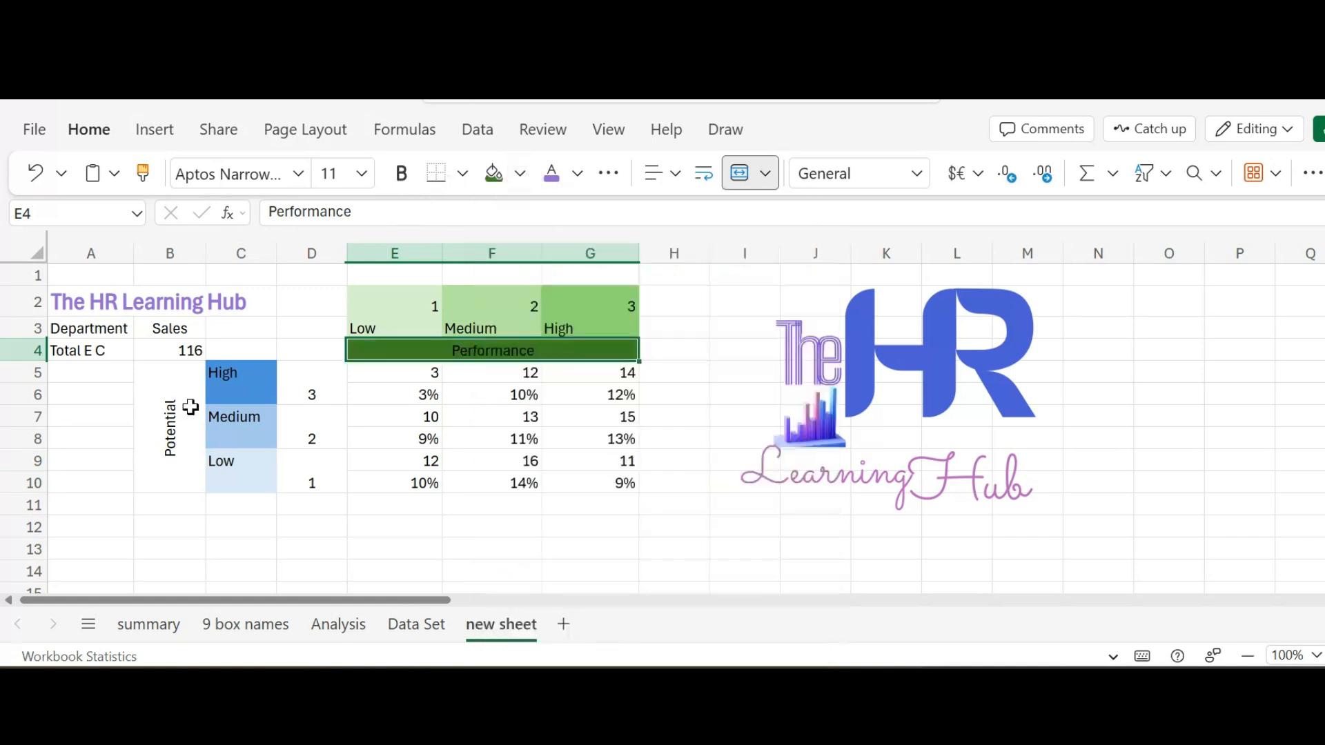
Step: Fill the merged Potential header in column B with dark blue and set its text color to white
{"action": "left_click", "coordinate": [183, 405]}
{"action": "left_click", "coordinate": [520, 174]}
{"action": "left_click", "coordinate": [596, 388]}
{"action": "left_click", "coordinate": [578, 174]}
{"action": "left_click", "coordinate": [555, 296]}
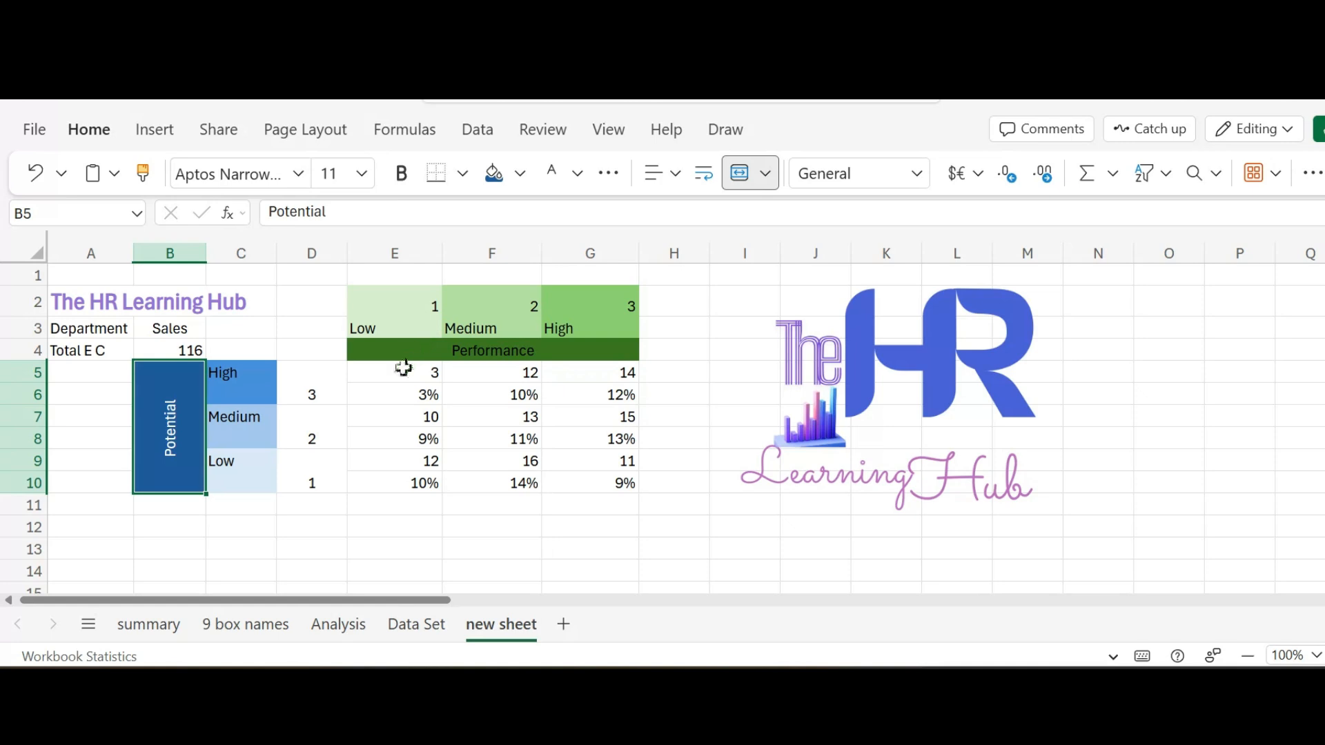
Step: Left-align the counts and percentages in E5:G10 and set their font size to 18
{"action": "left_click_drag", "start_coordinate": [402, 369], "coordinate": [625, 483]}
{"action": "left_click", "coordinate": [675, 176]}
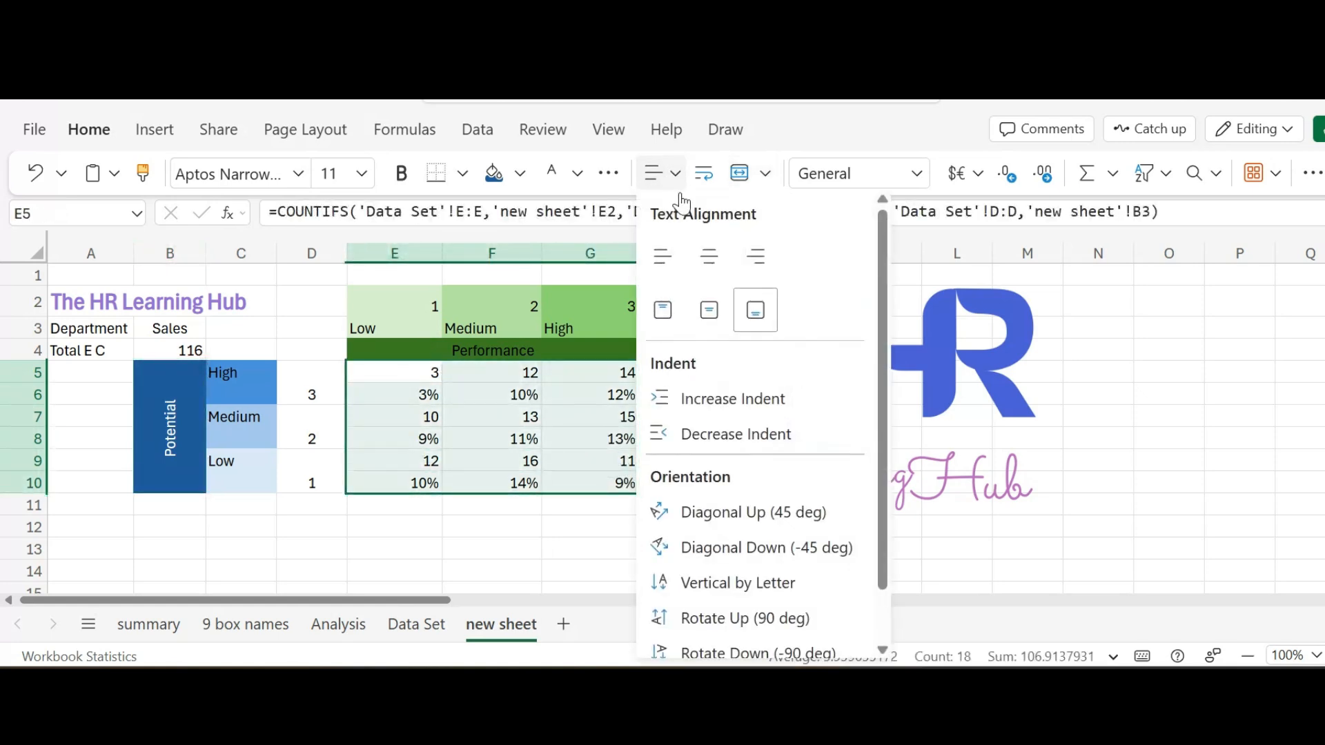
{"action": "left_click", "coordinate": [663, 308]}
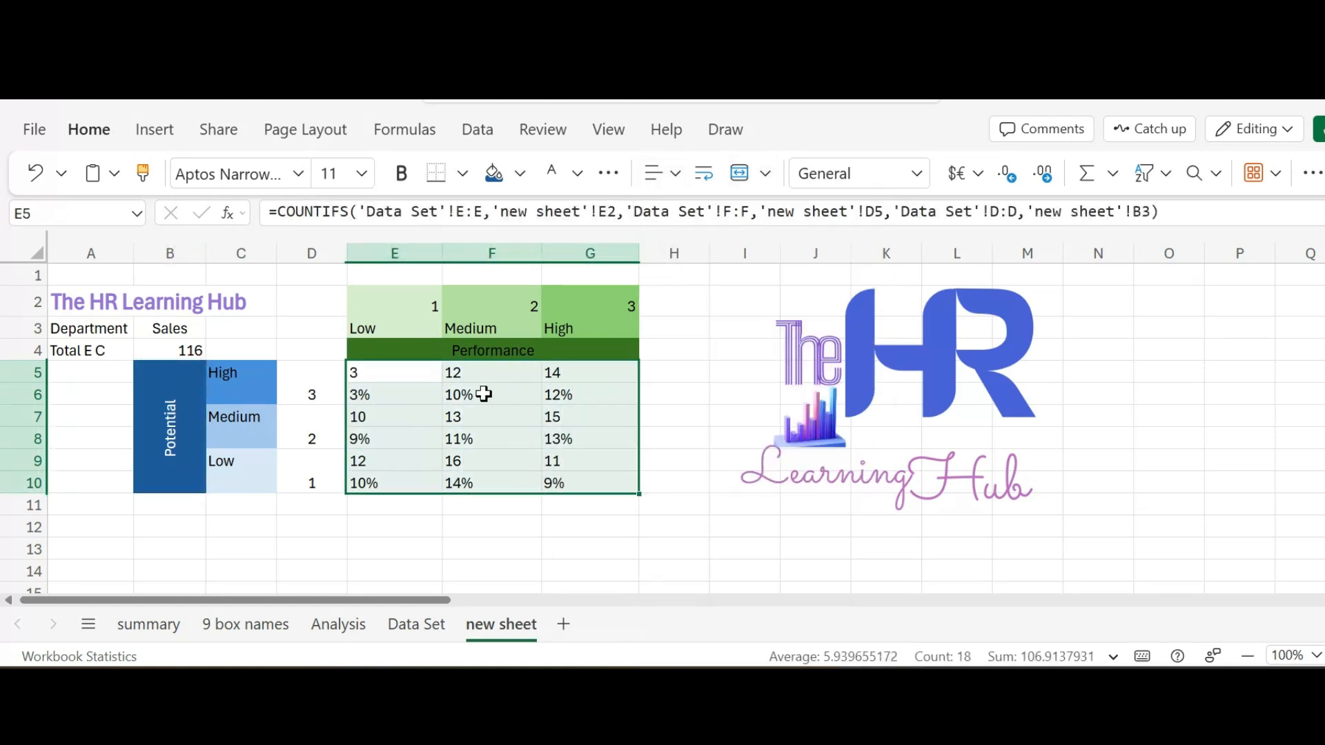
{"action": "left_click", "coordinate": [361, 172]}
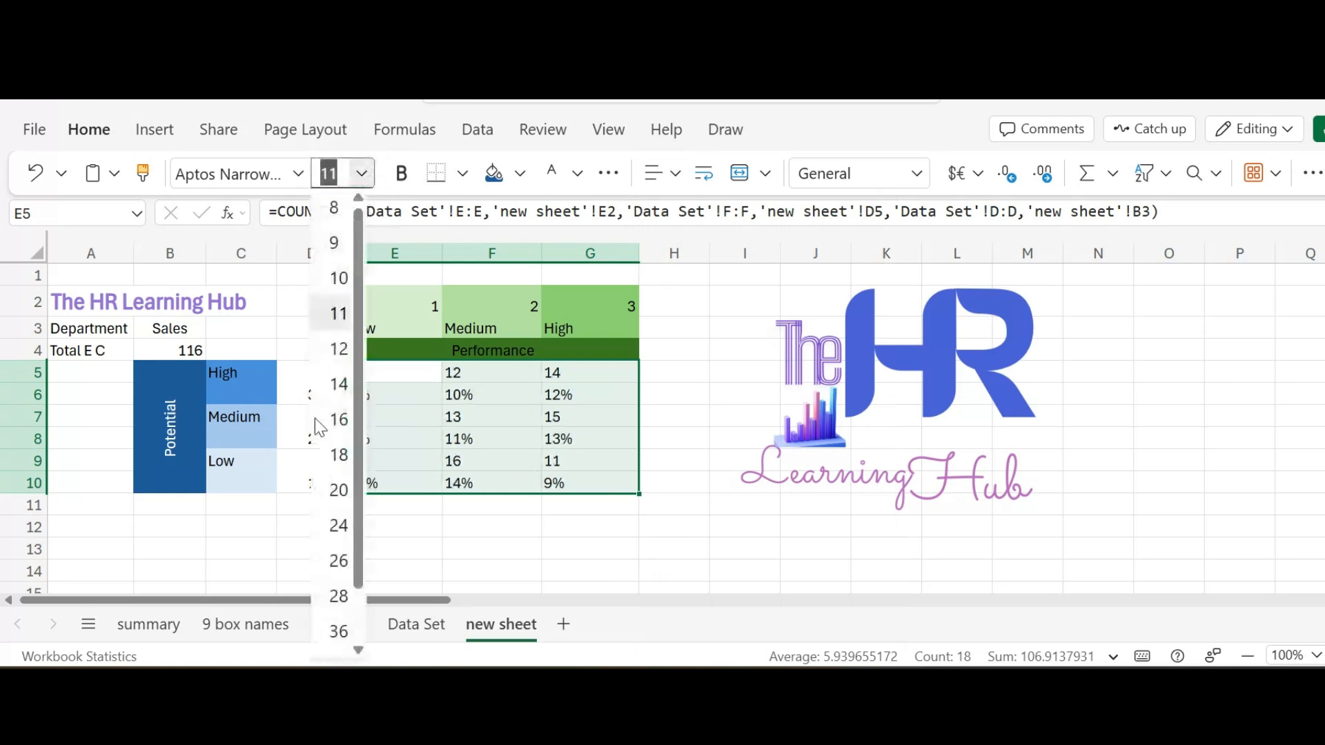
{"action": "left_click", "coordinate": [345, 453]}
{"action": "left_click", "coordinate": [90, 414]}
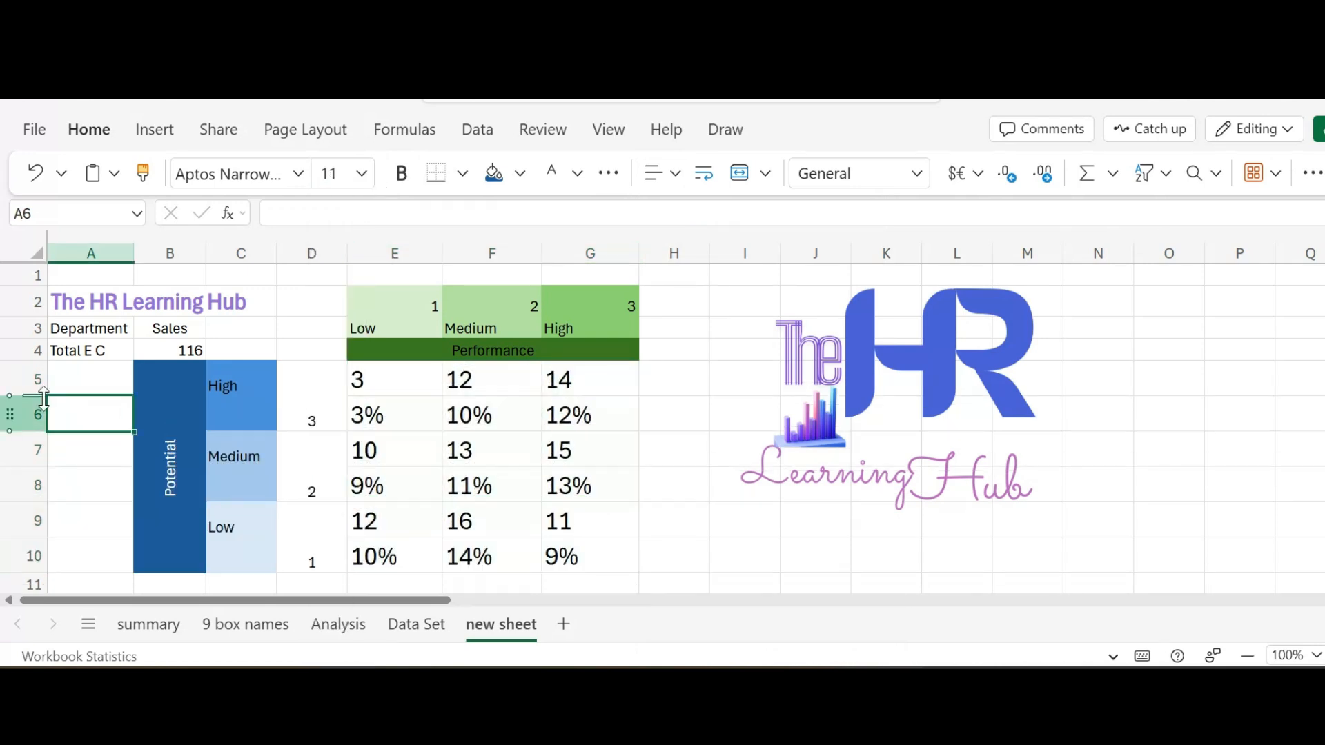
Step: Widen columns E, F and G so the nine boxes are broader
{"action": "left_click_drag", "start_coordinate": [442, 253], "coordinate": [481, 253]}
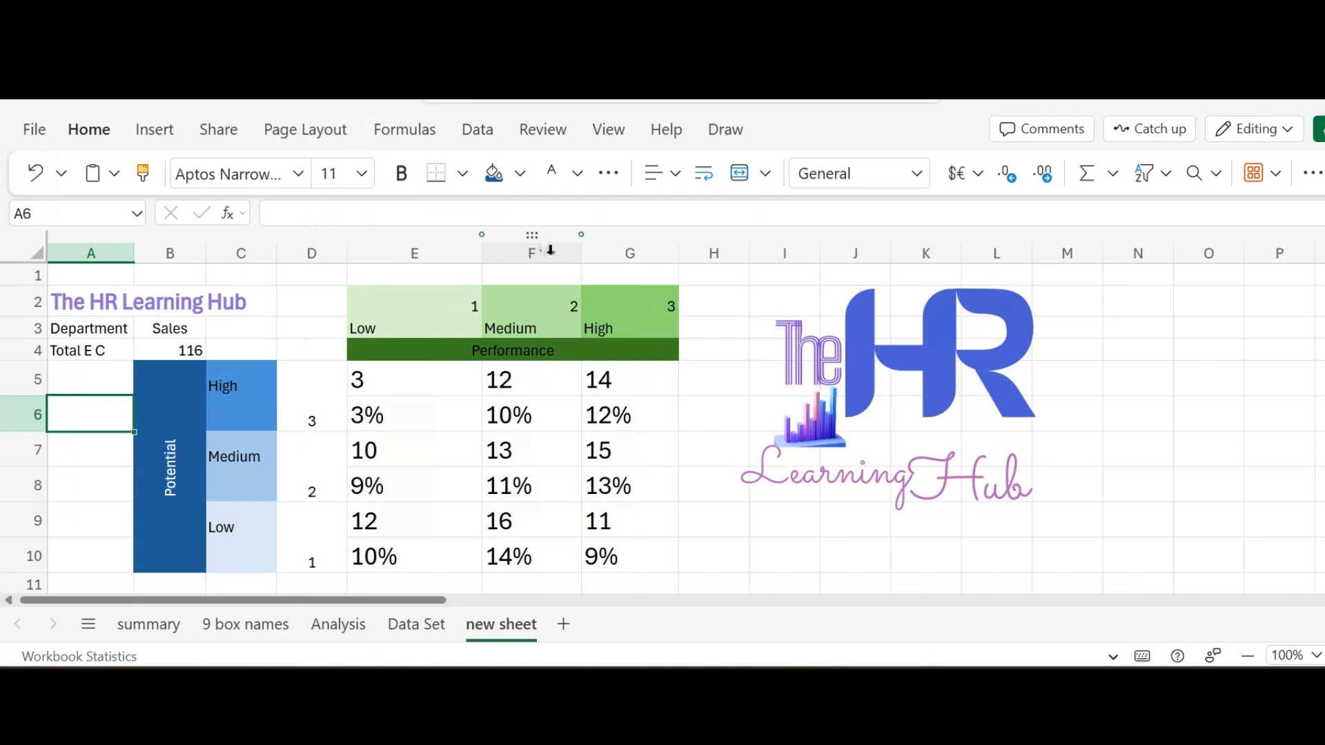
{"action": "left_click_drag", "start_coordinate": [582, 253], "coordinate": [625, 262]}
{"action": "left_click_drag", "start_coordinate": [720, 254], "coordinate": [758, 255]}
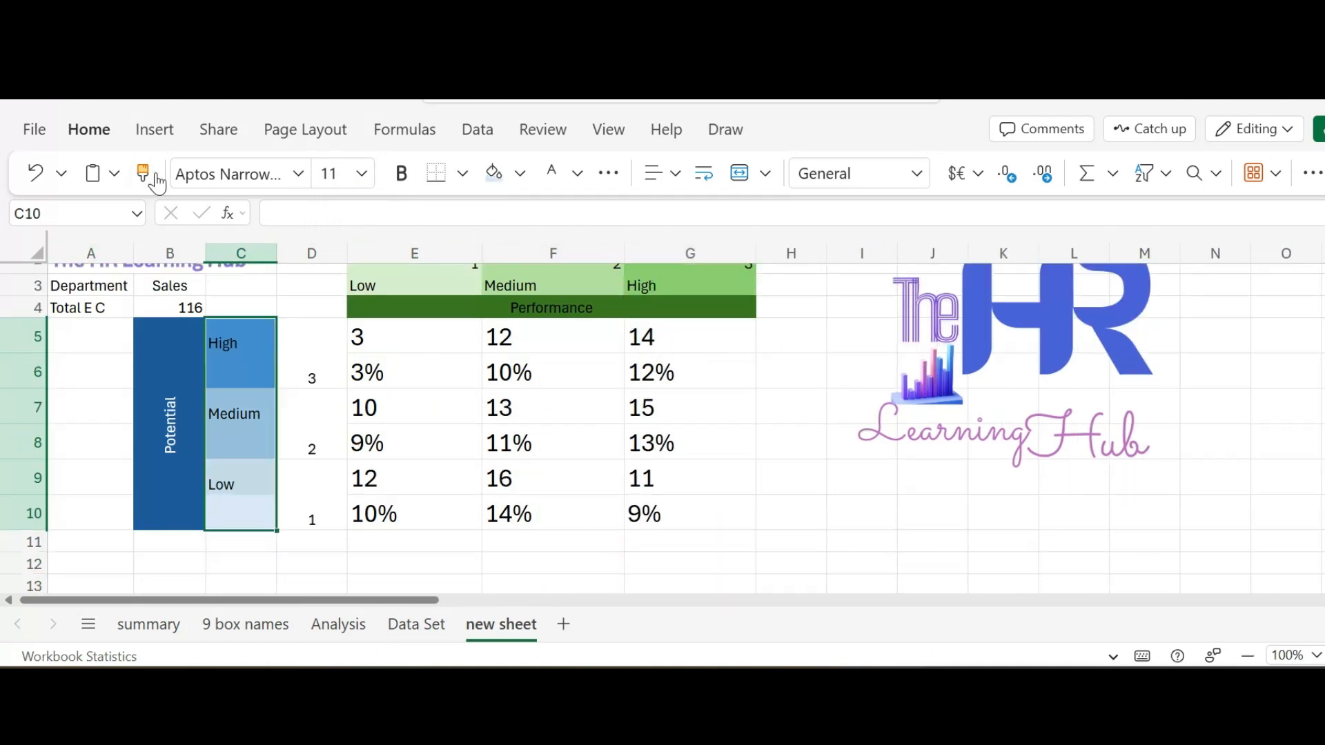
Step: Copy the blue shading of C5:C10 onto D5:D10 and fill the nine-box cells E5:G10 with white
{"action": "left_click", "coordinate": [146, 176]}
{"action": "left_click_drag", "start_coordinate": [308, 514], "coordinate": [313, 352]}
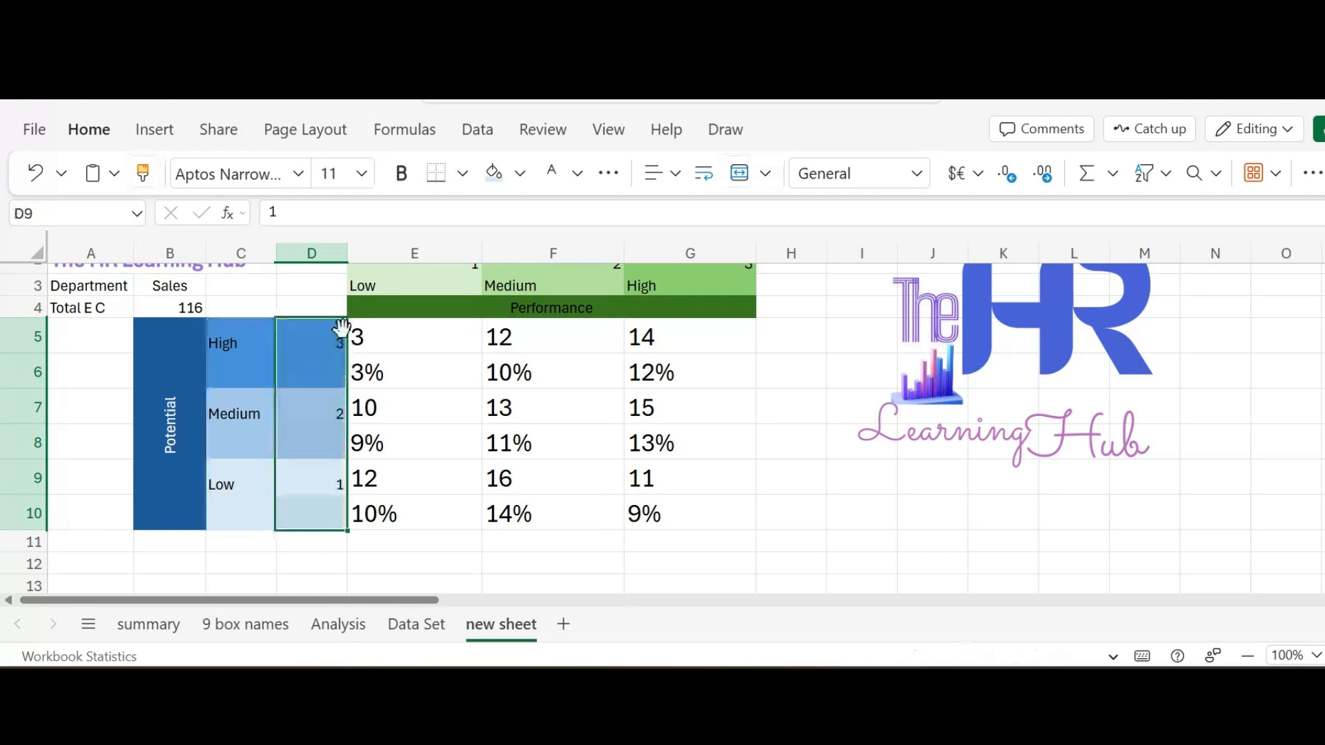
{"action": "left_click_drag", "start_coordinate": [426, 342], "coordinate": [681, 509]}
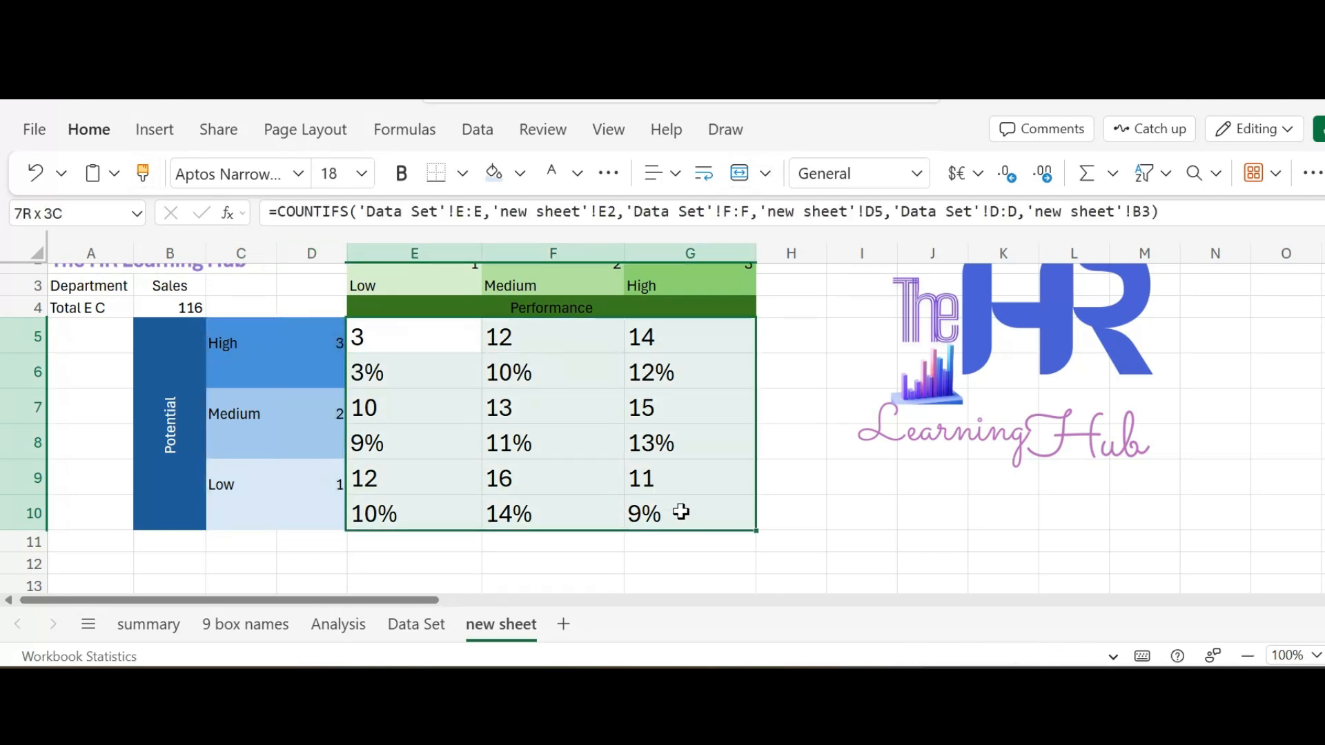
{"action": "left_click", "coordinate": [520, 173]}
{"action": "left_click", "coordinate": [498, 257]}
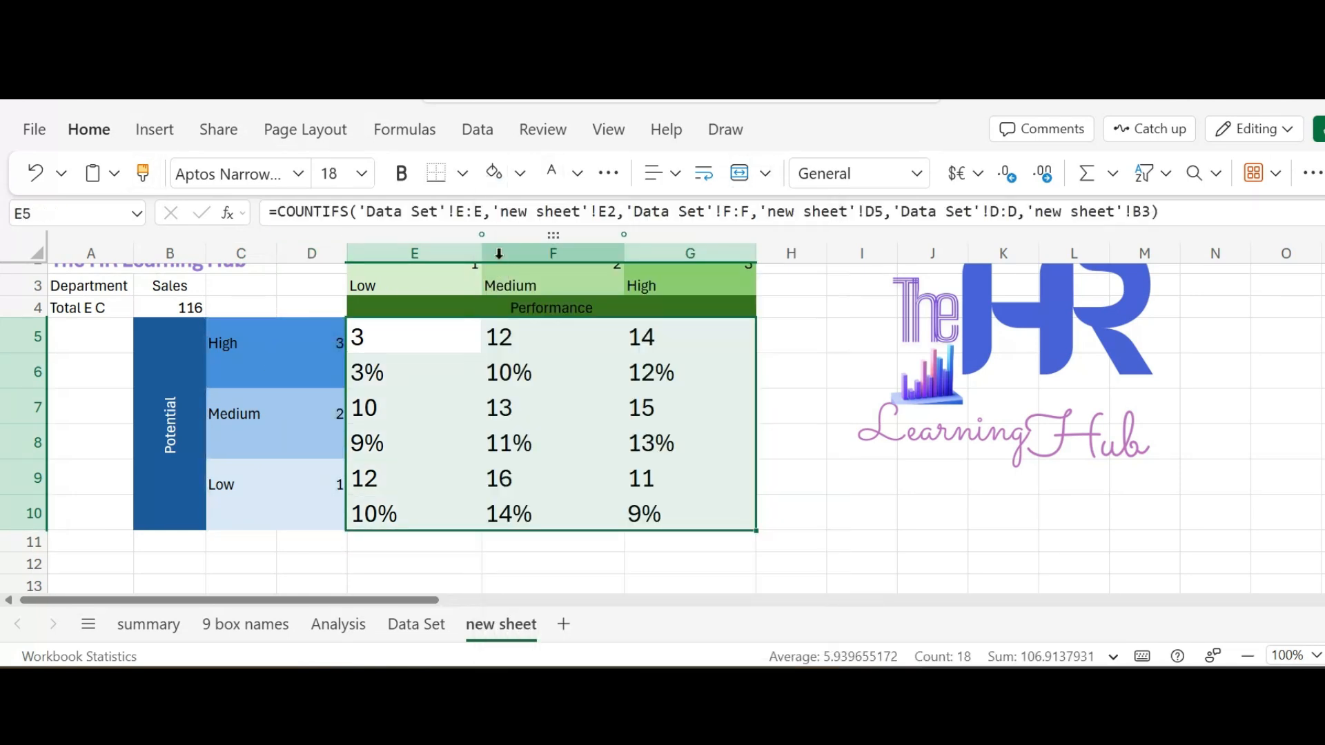
Step: Apply a thick black outside border to each potential row: C5:G6, C7:G8 and C9:G10
{"action": "left_click_drag", "start_coordinate": [159, 340], "coordinate": [364, 372]}
{"action": "left_click", "coordinate": [364, 338]}
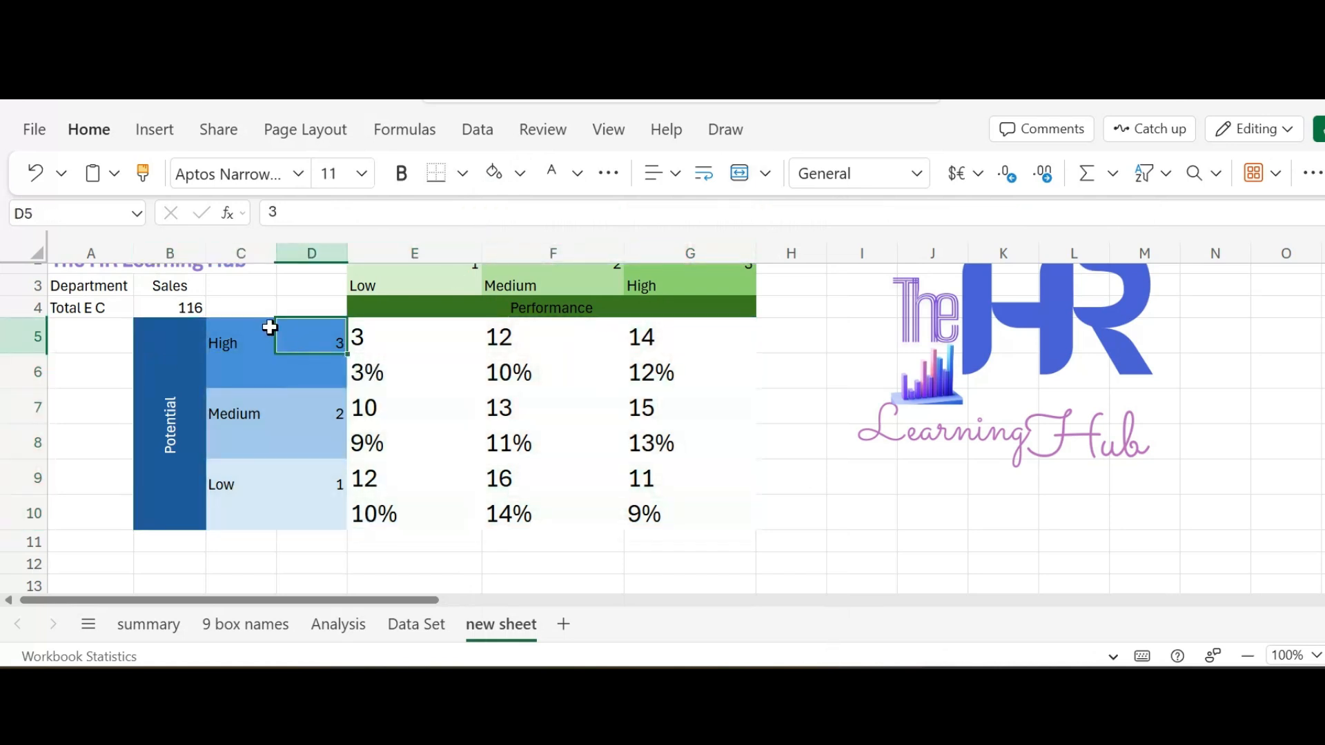
{"action": "left_click_drag", "start_coordinate": [272, 329], "coordinate": [690, 376]}
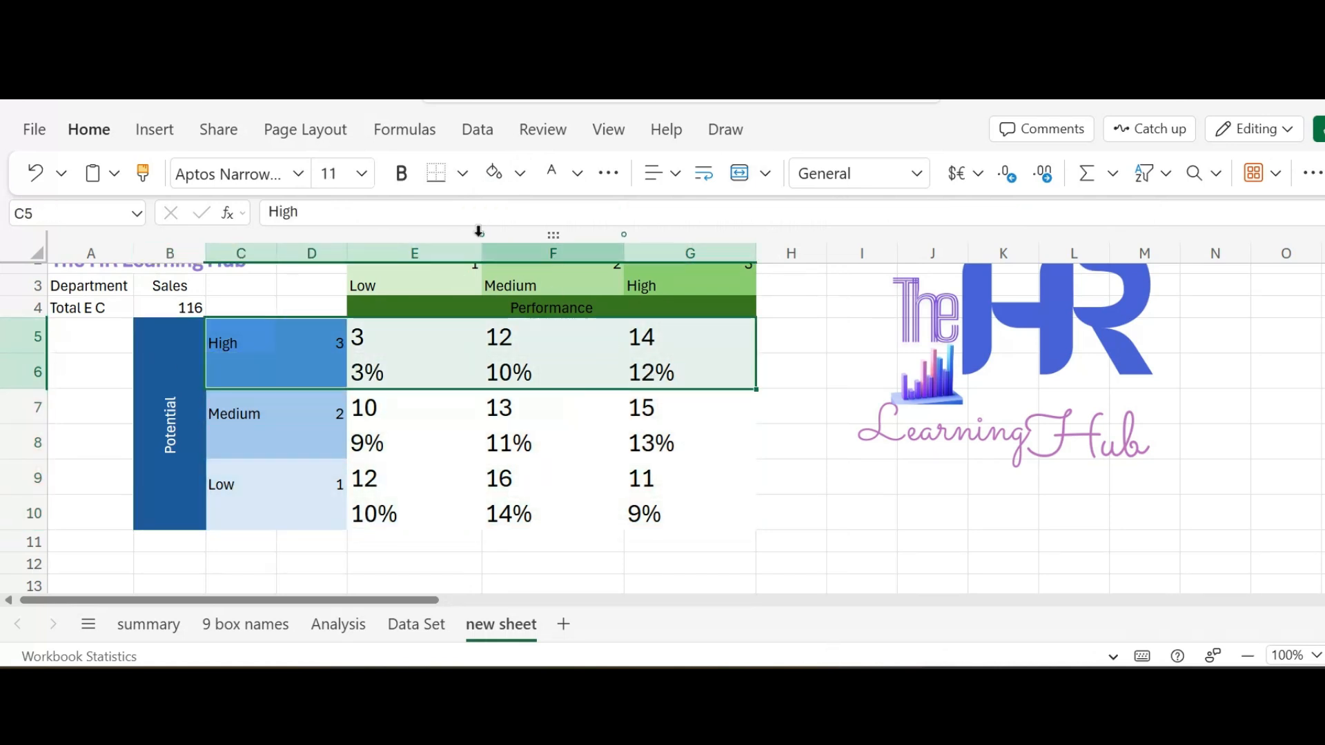
{"action": "left_click", "coordinate": [463, 173]}
{"action": "left_click", "coordinate": [535, 267]}
{"action": "left_click_drag", "start_coordinate": [237, 407], "coordinate": [644, 445]}
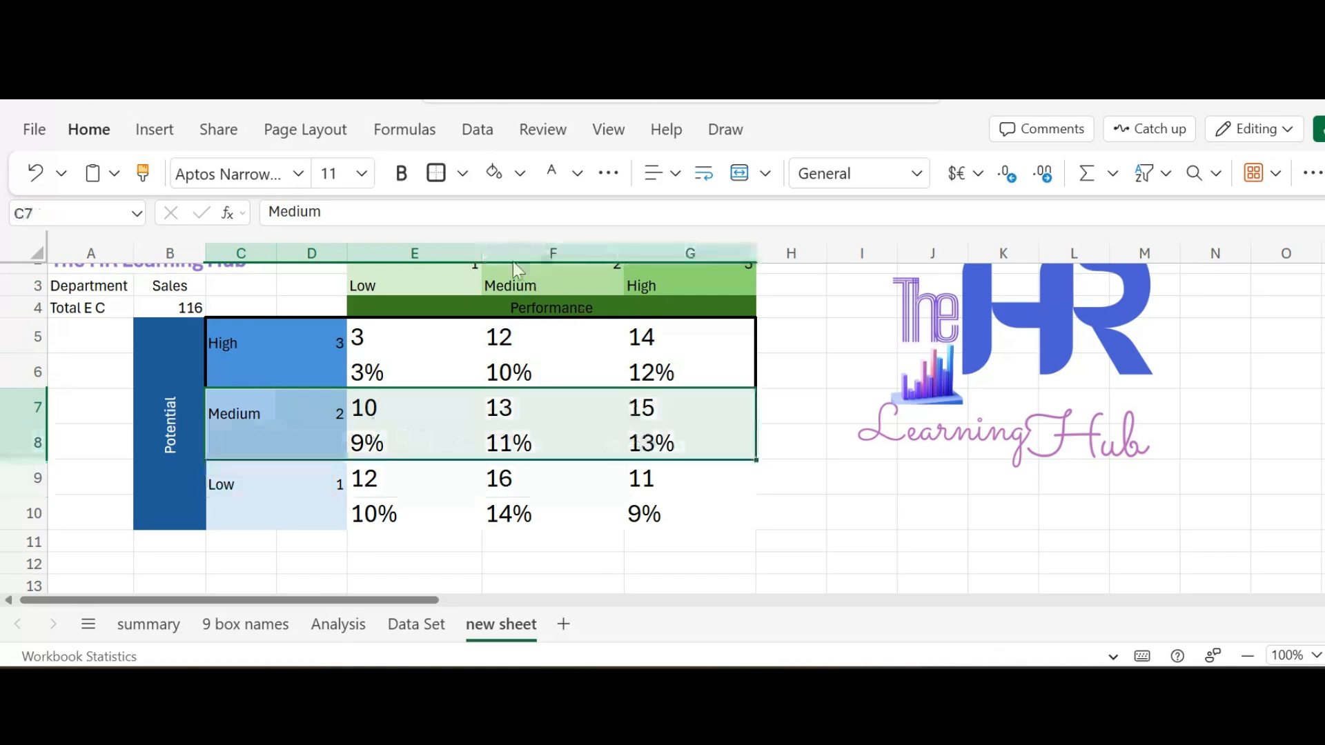
{"action": "left_click", "coordinate": [435, 173]}
{"action": "left_click_drag", "start_coordinate": [228, 476], "coordinate": [644, 514]}
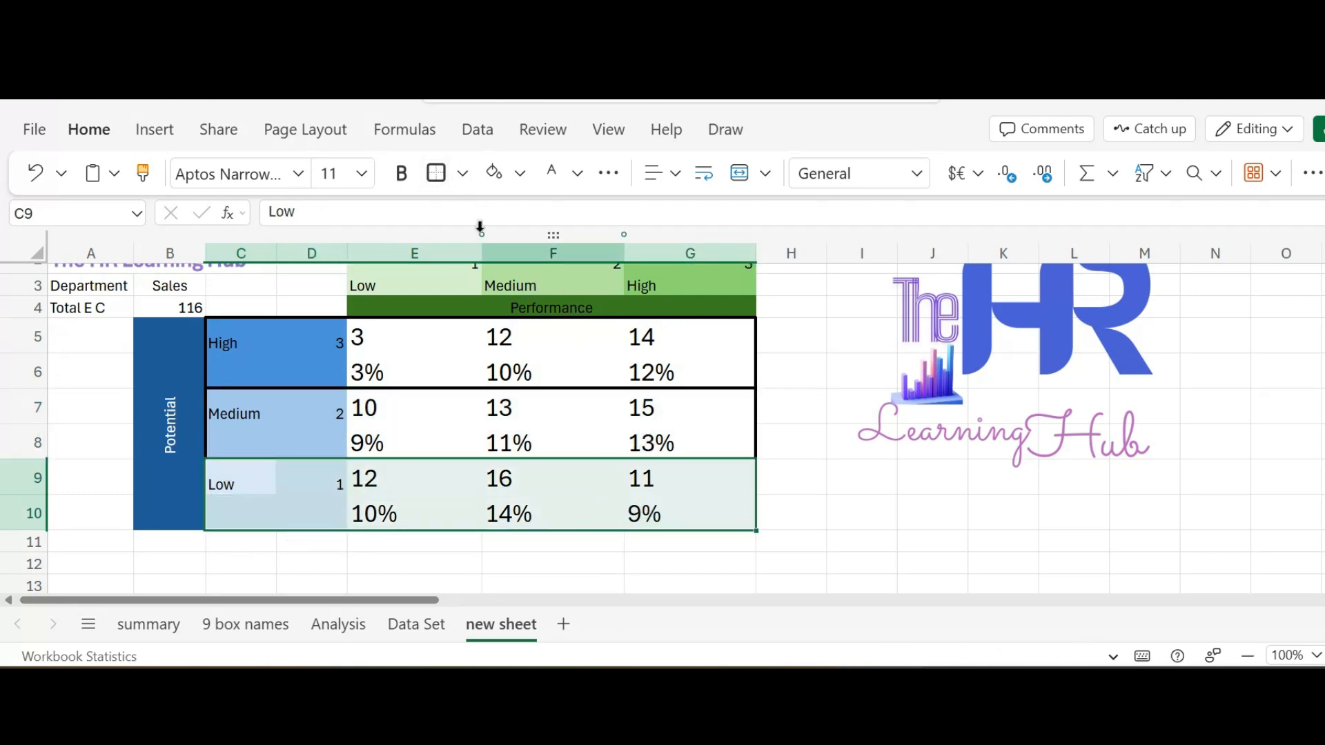
{"action": "left_click", "coordinate": [436, 174]}
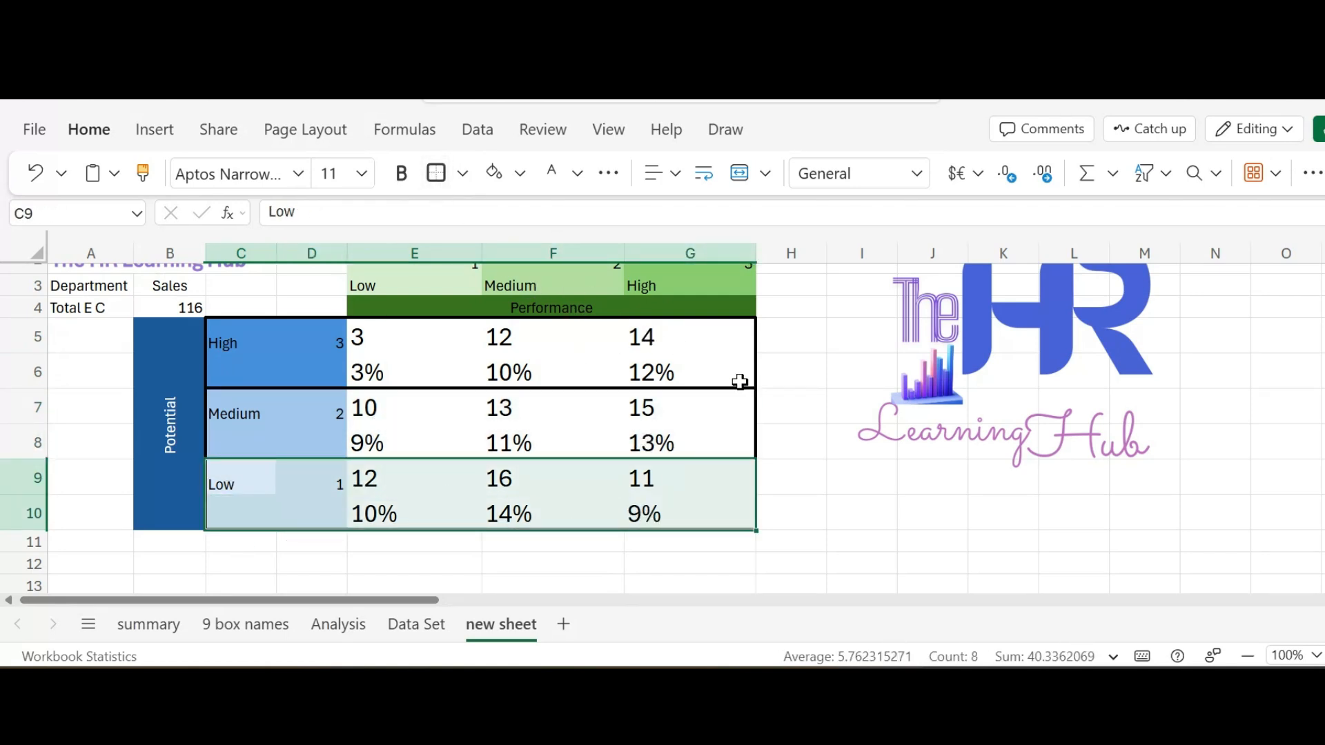
Step: Insert a text box reading "Star", shrink it to fit the word, and place it in the high-performance, high-potential box
{"action": "left_click", "coordinate": [793, 375]}
{"action": "left_click", "coordinate": [154, 129]}
{"action": "left_click", "coordinate": [1245, 178]}
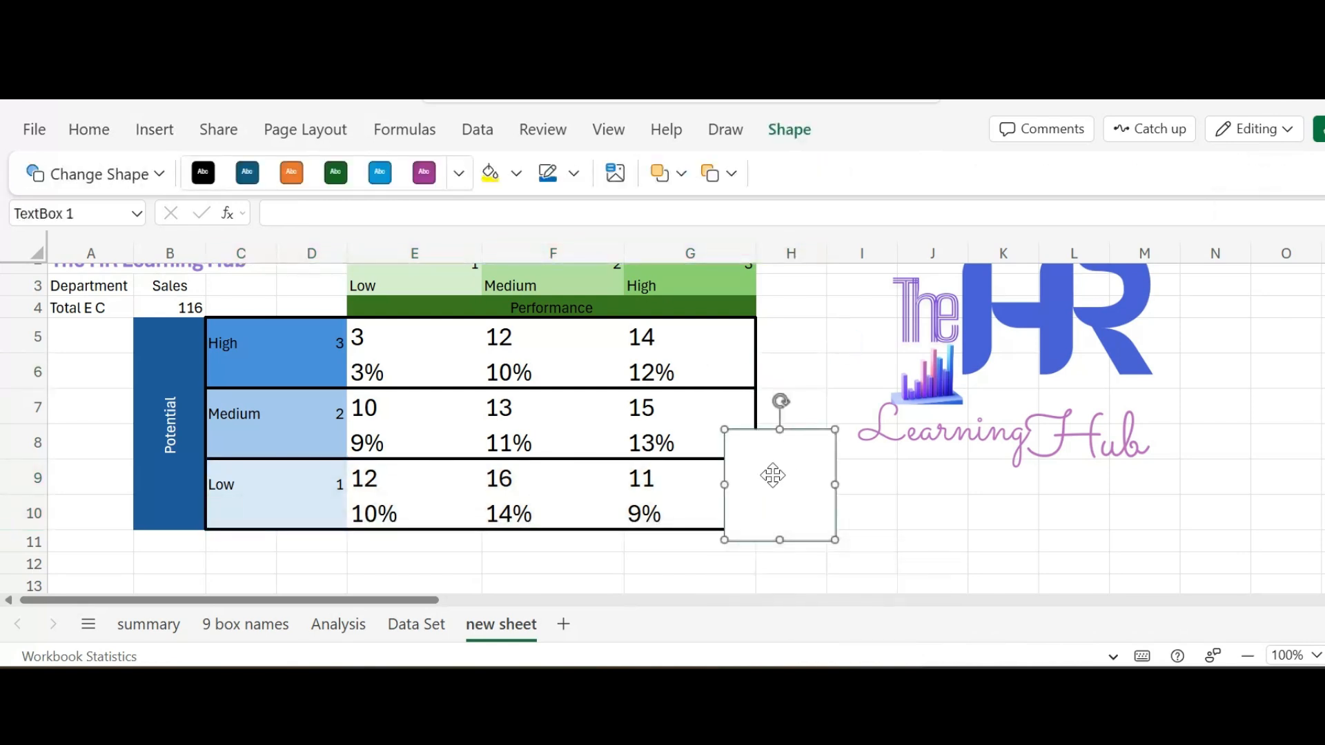
{"action": "type", "text": "Star"}
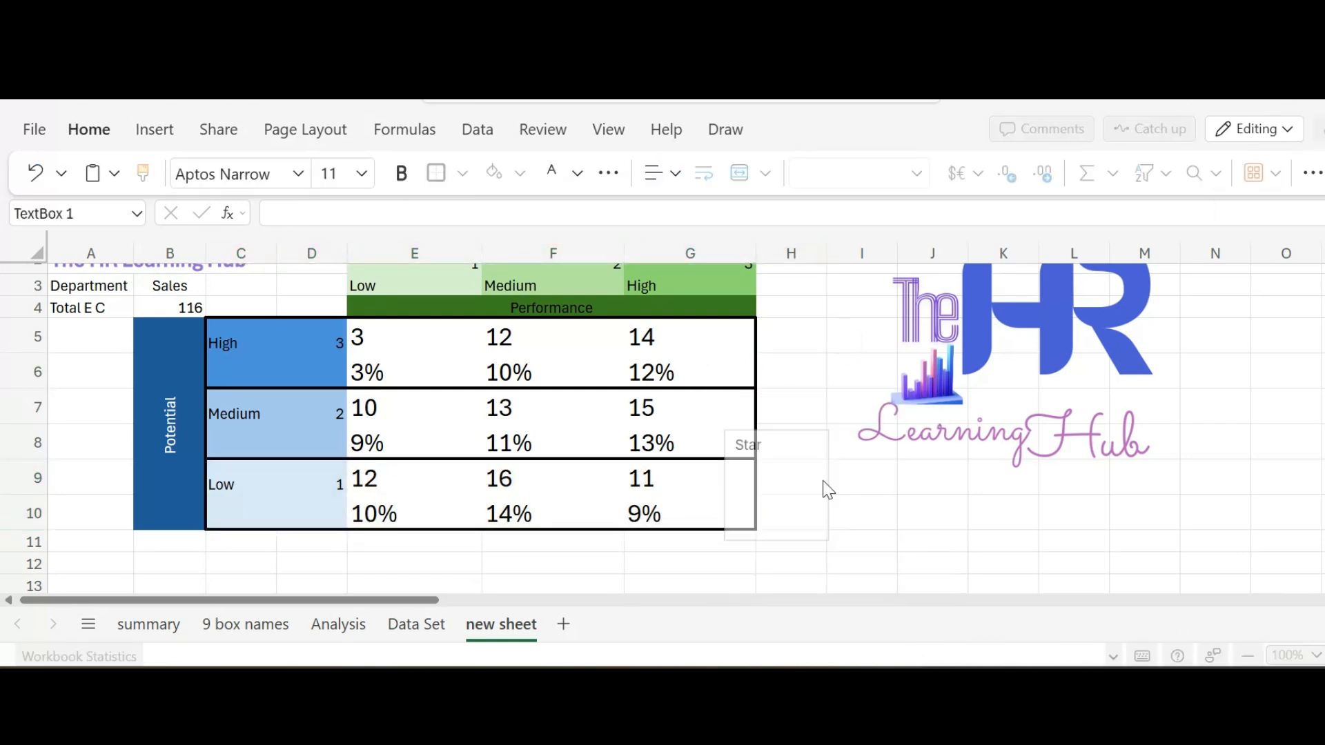
{"action": "left_click_drag", "start_coordinate": [824, 482], "coordinate": [773, 482]}
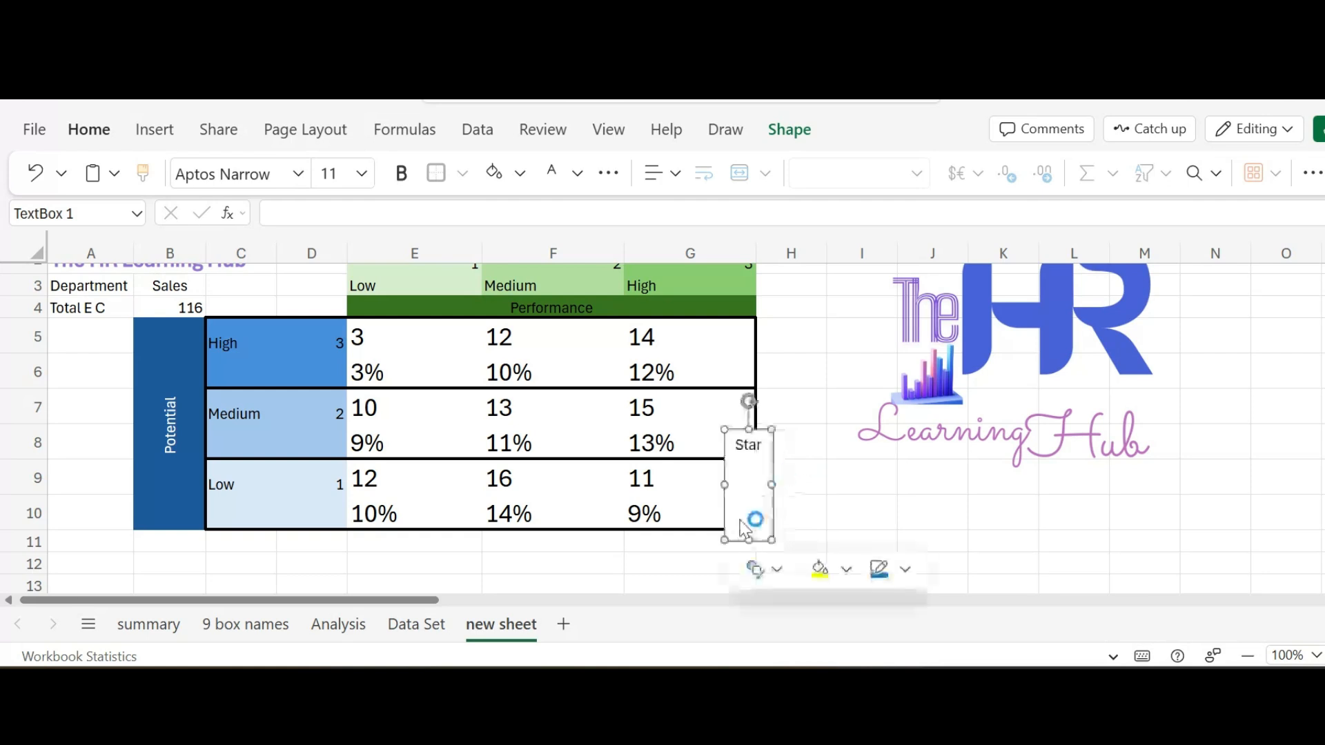
{"action": "left_click_drag", "start_coordinate": [748, 541], "coordinate": [573, 414]}
Step: Duplicate the Star text box for the medium-performance, high-potential box, change its text to "High Potential" and widen it to fit
{"action": "key", "text": "ctrl+c"}
{"action": "key", "text": "ctrl+v"}
{"action": "type", "text": "High Potential"}
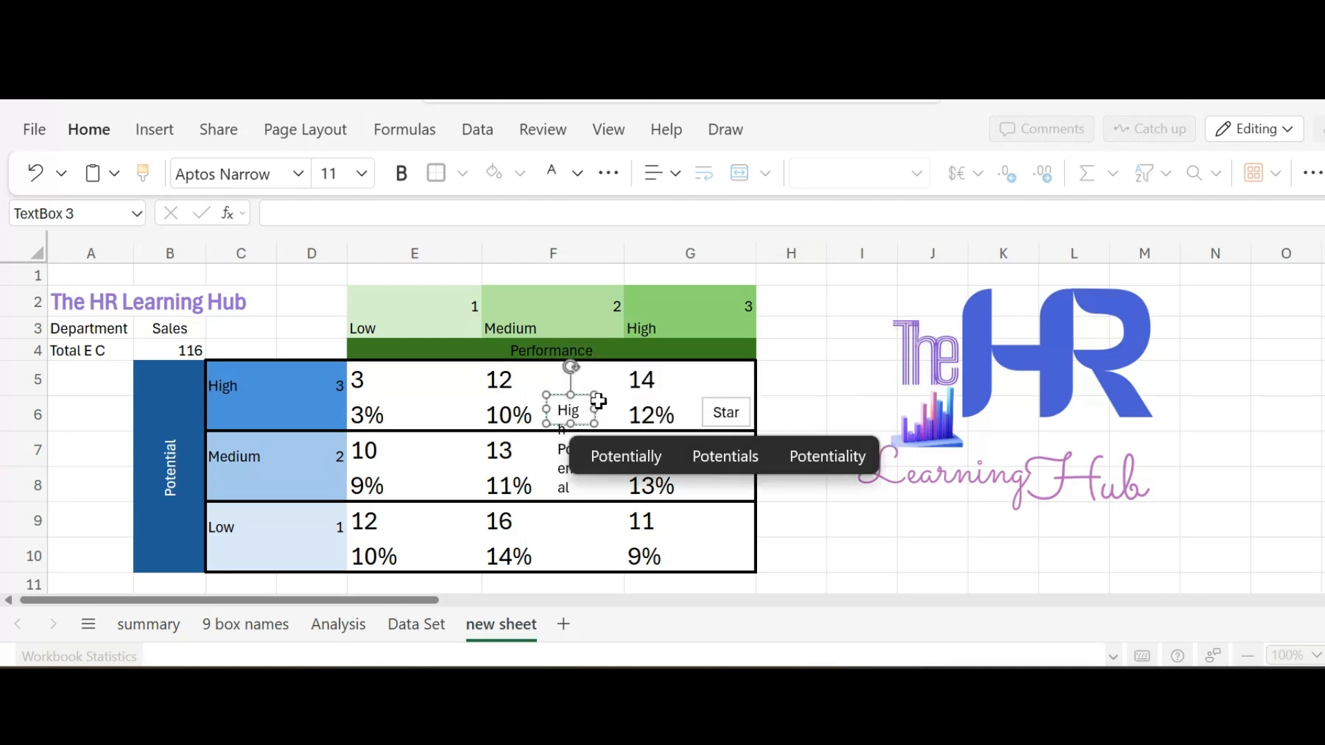
{"action": "mouse_move", "coordinate": [595, 410]}
{"action": "left_mouse_down"}
{"action": "mouse_move", "coordinate": [645, 410]}
{"action": "mouse_move", "coordinate": [599, 385]}
{"action": "left_mouse_up"}
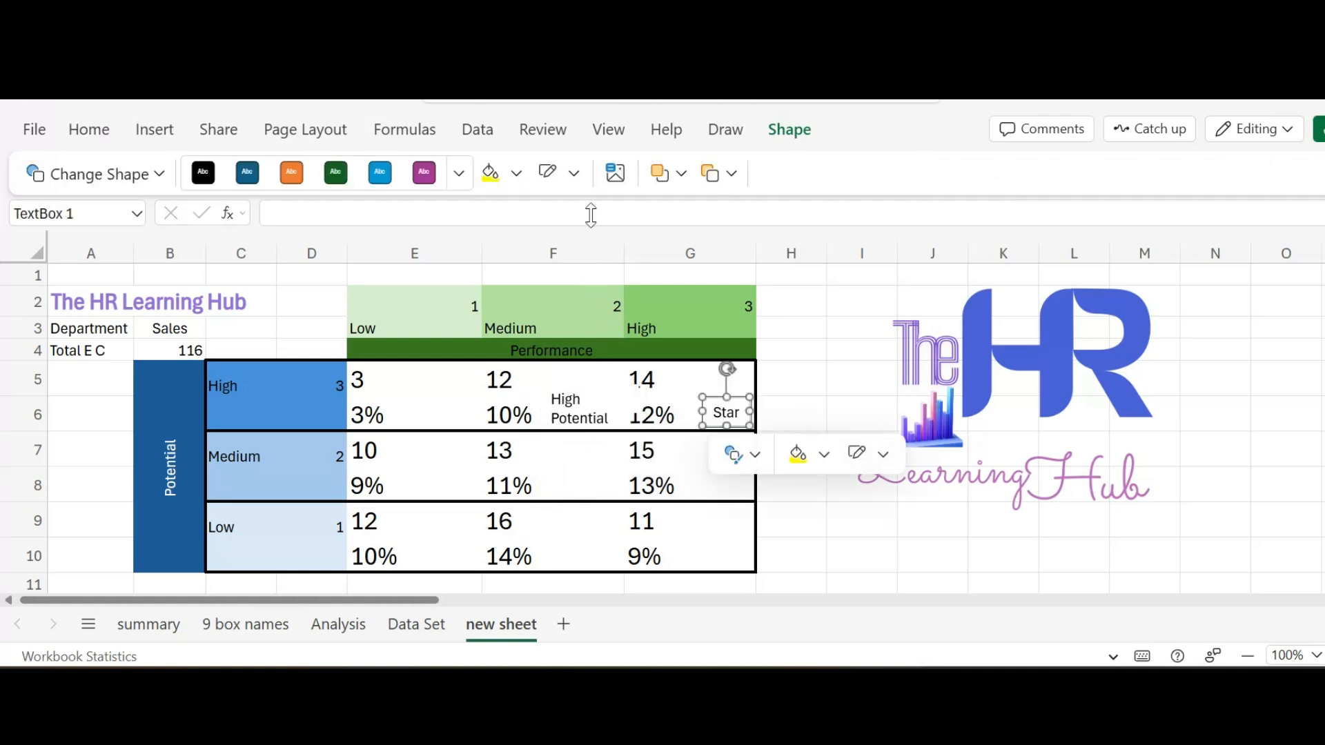
Step: Remove the outline from the Star text box
{"action": "left_click", "coordinate": [580, 182]}
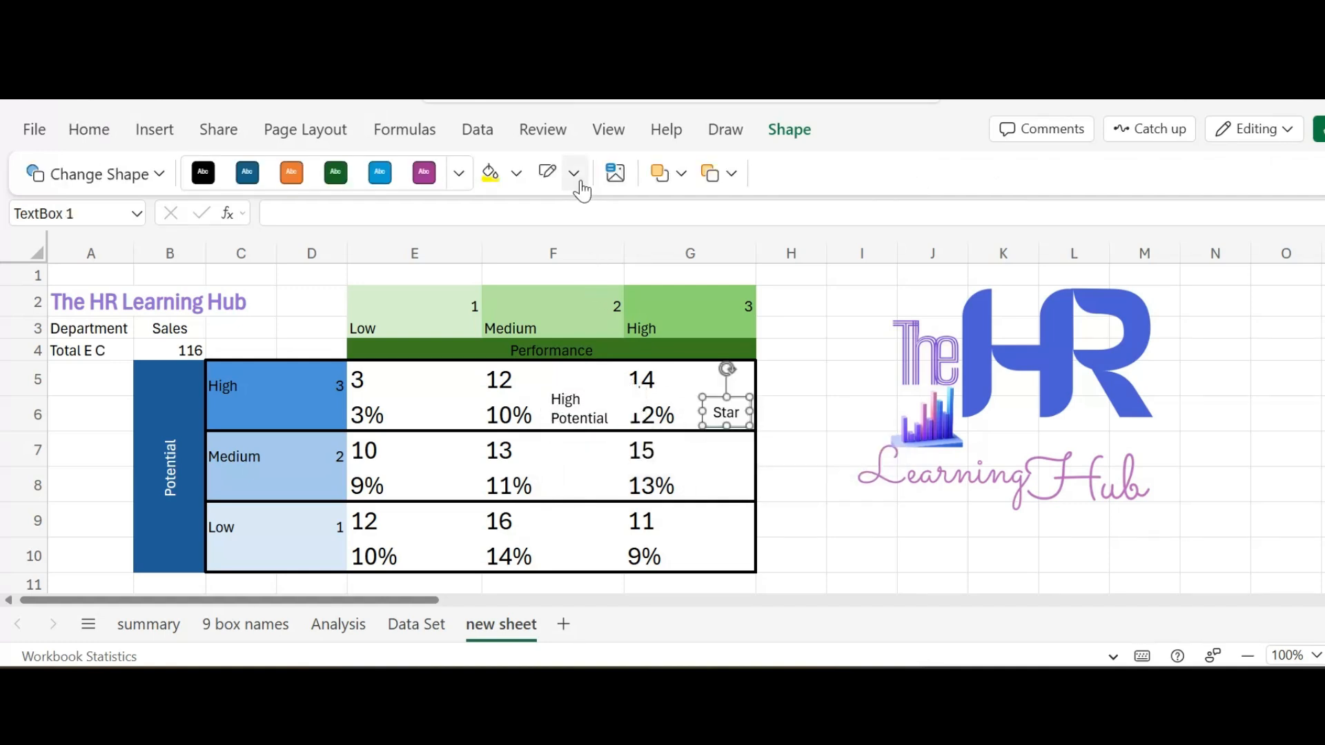
{"action": "left_click", "coordinate": [570, 630]}
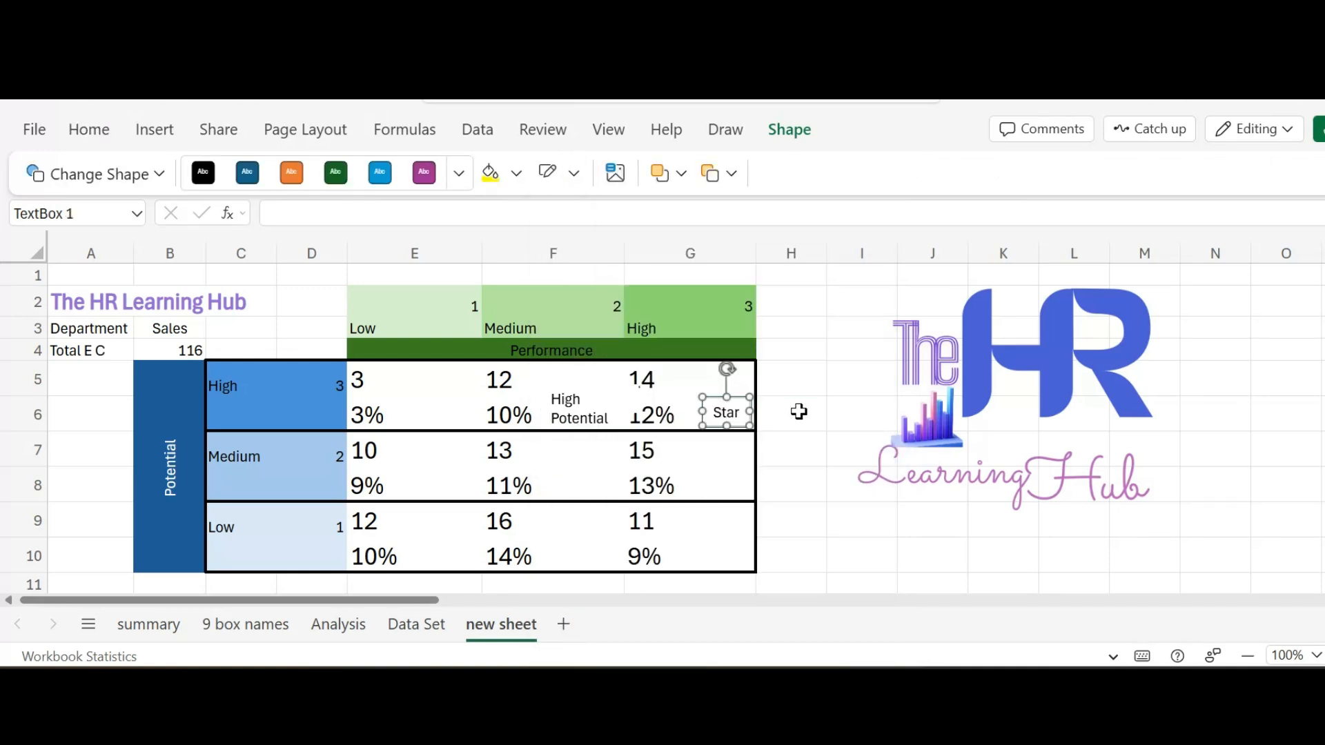
{"action": "left_click", "coordinate": [799, 412]}
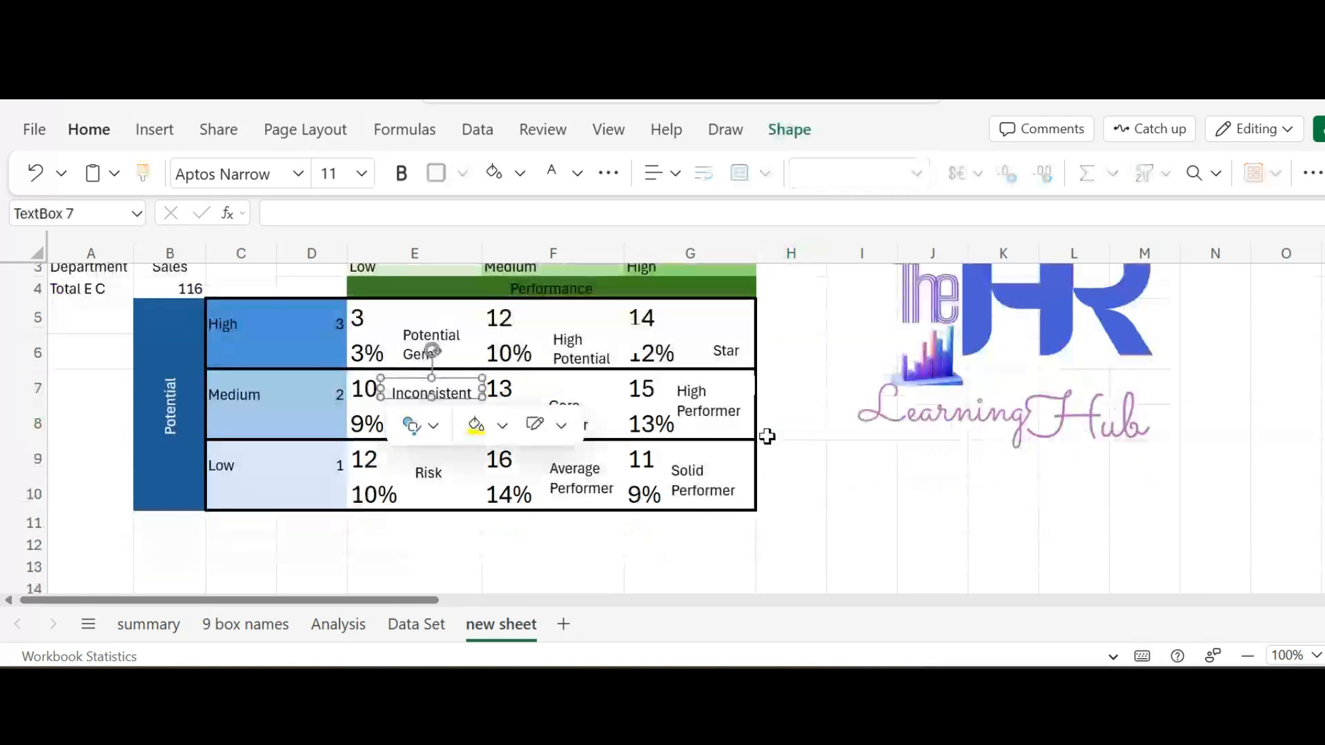
{"action": "left_click", "coordinate": [766, 435]}
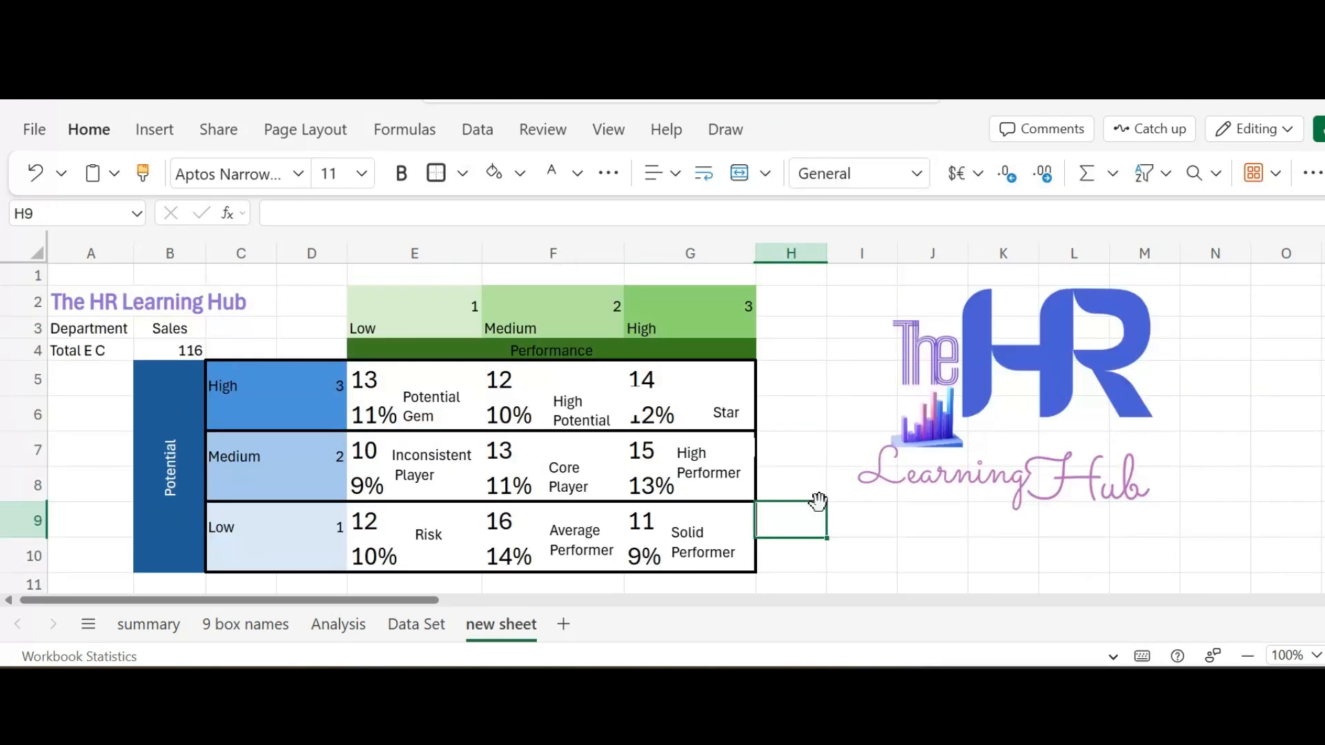